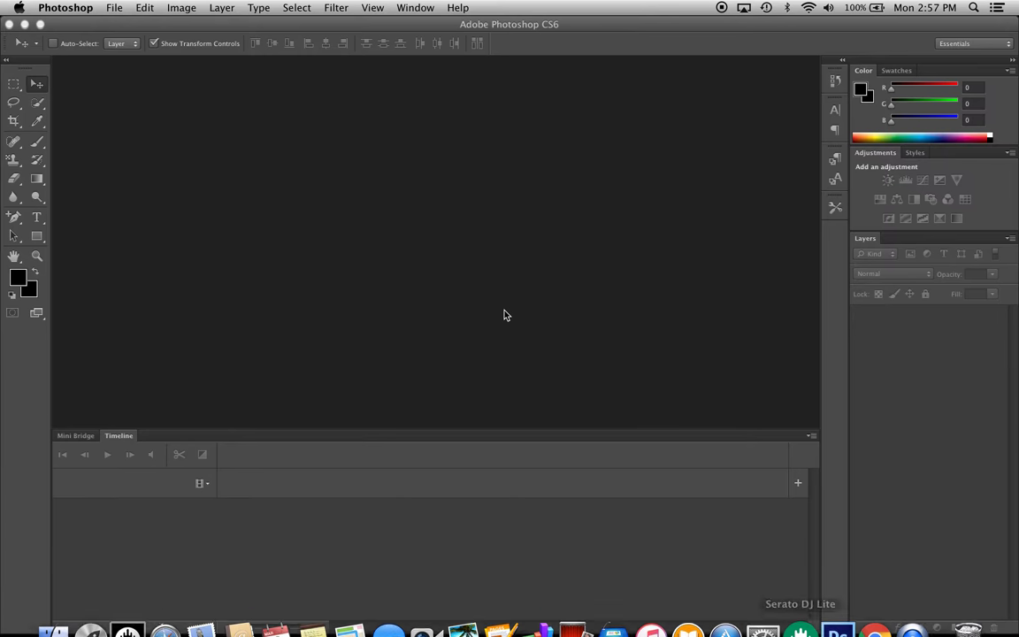
Create a new document 1800 pixels wide and 1200 pixels high.
{"action": "left_click", "coordinate": [115, 8]}
{"action": "left_click", "coordinate": [125, 26]}
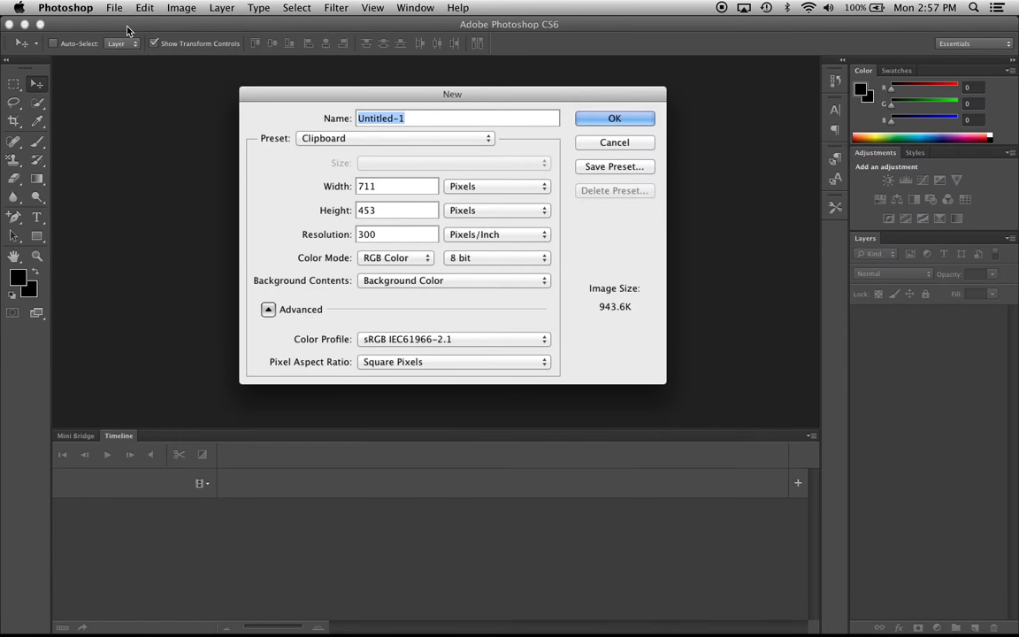
{"action": "left_click", "coordinate": [421, 181]}
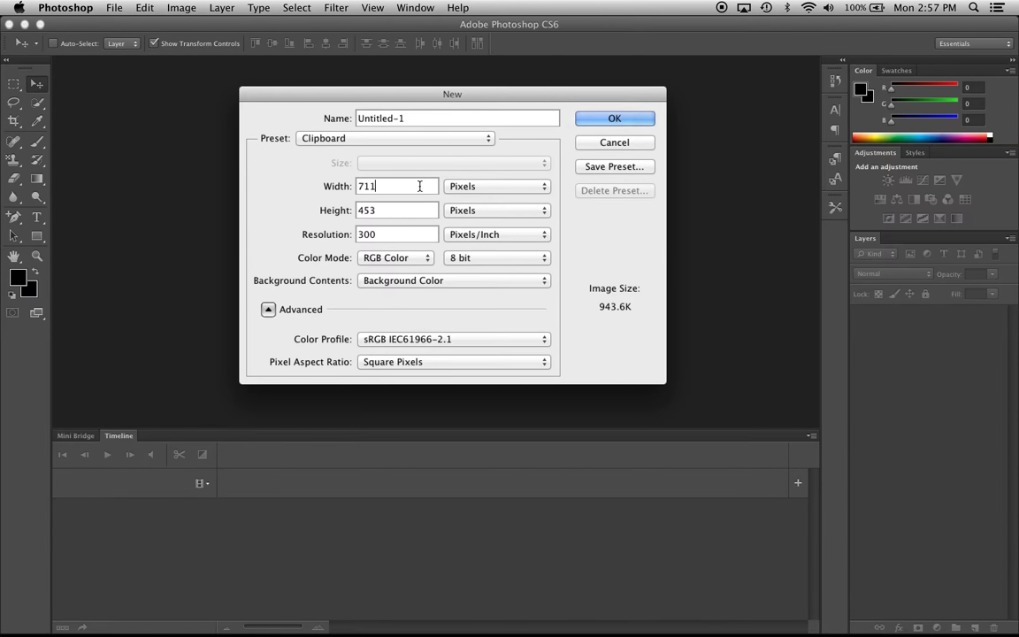
{"action": "key", "text": "BackSpace"}
{"action": "key", "text": "BackSpace"}
{"action": "key", "text": "BackSpace"}
{"action": "type", "text": "1800"}
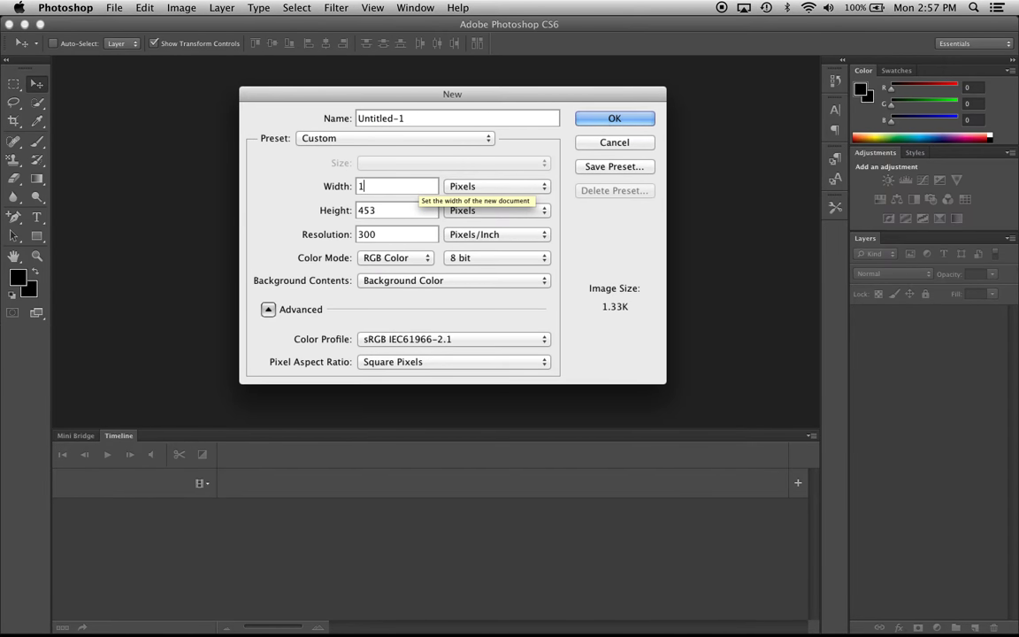
{"action": "left_click", "coordinate": [387, 211]}
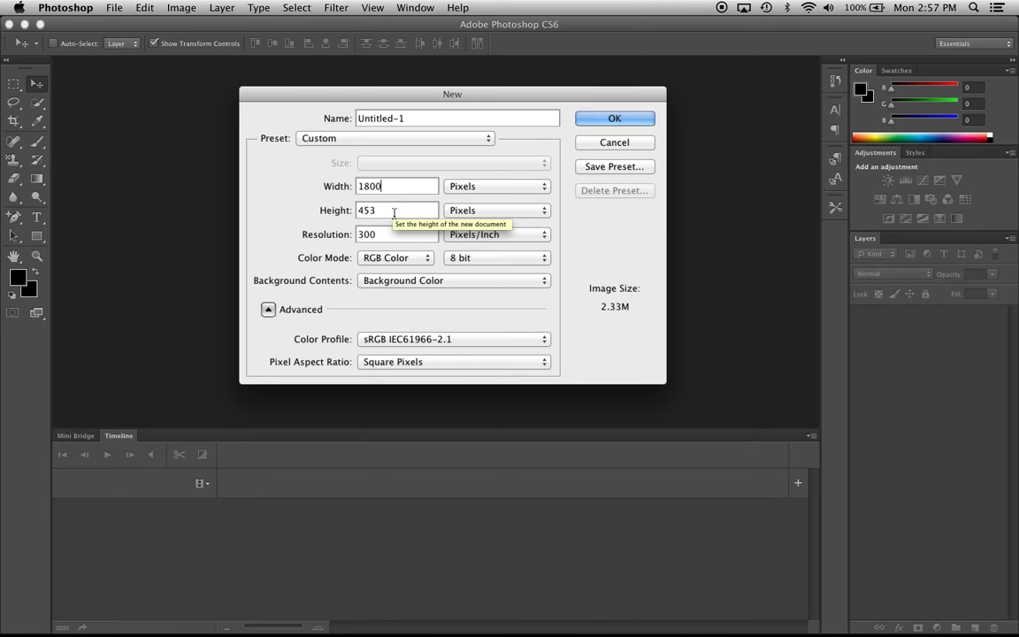
{"action": "key", "text": "BackSpace"}
{"action": "key", "text": "BackSpace"}
{"action": "key", "text": "BackSpace"}
{"action": "type", "text": "1200"}
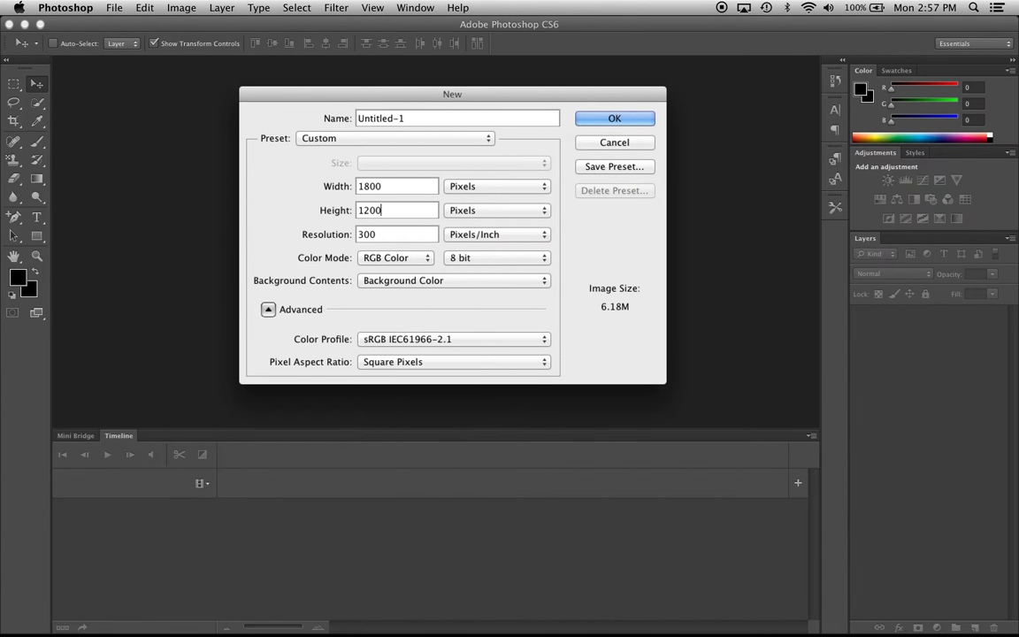
{"action": "left_click", "coordinate": [640, 120]}
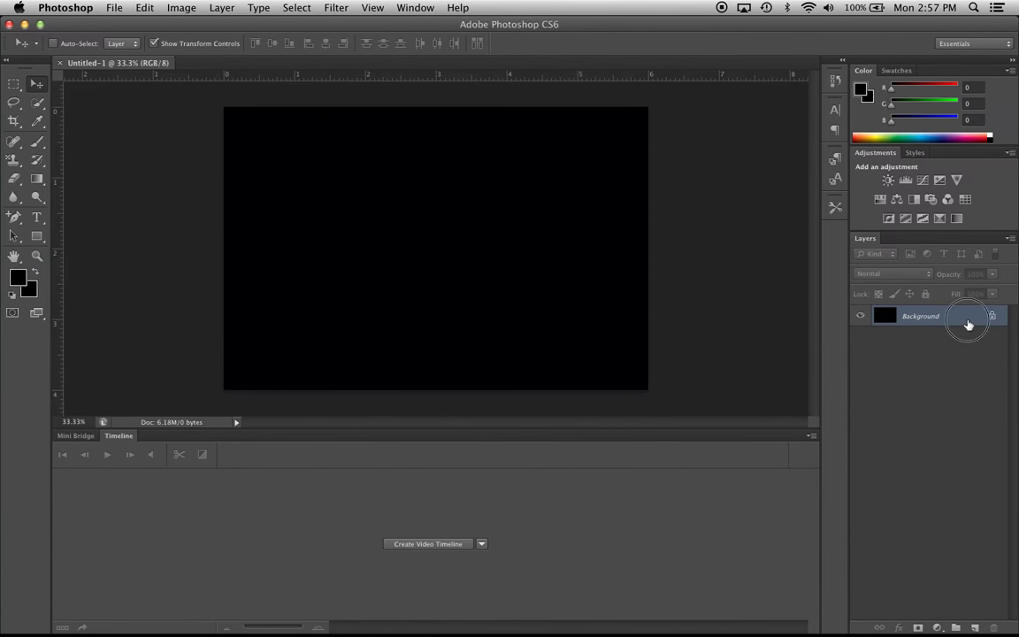
Duplicate the Background layer as Background copy and delete the original locked Background layer.
{"action": "right_click", "coordinate": [967, 324]}
{"action": "left_click", "coordinate": [925, 346]}
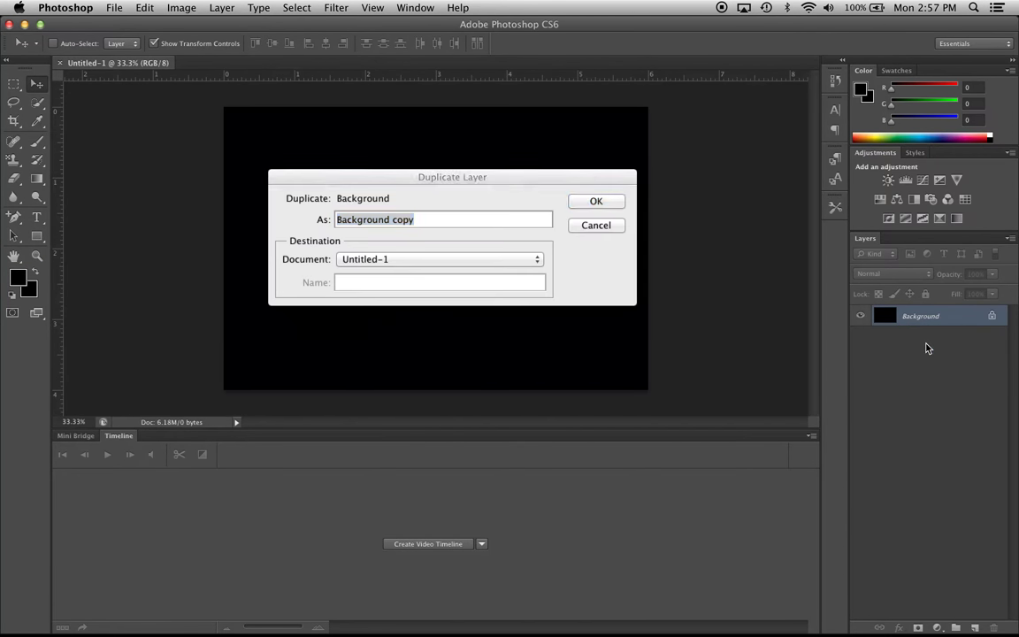
{"action": "left_click", "coordinate": [607, 201]}
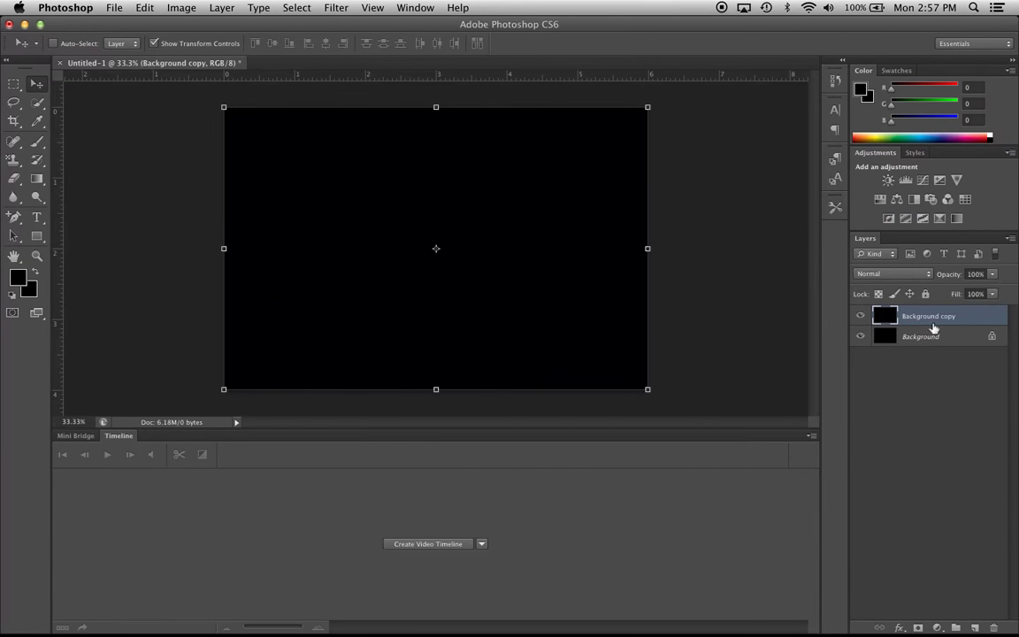
{"action": "left_click", "coordinate": [979, 341]}
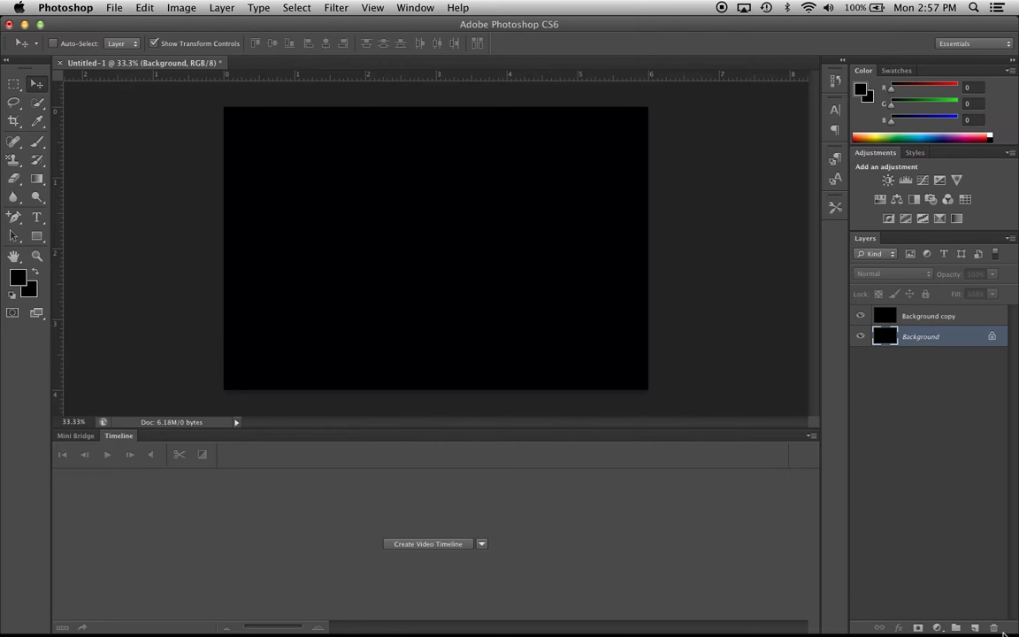
{"action": "left_click", "coordinate": [994, 628]}
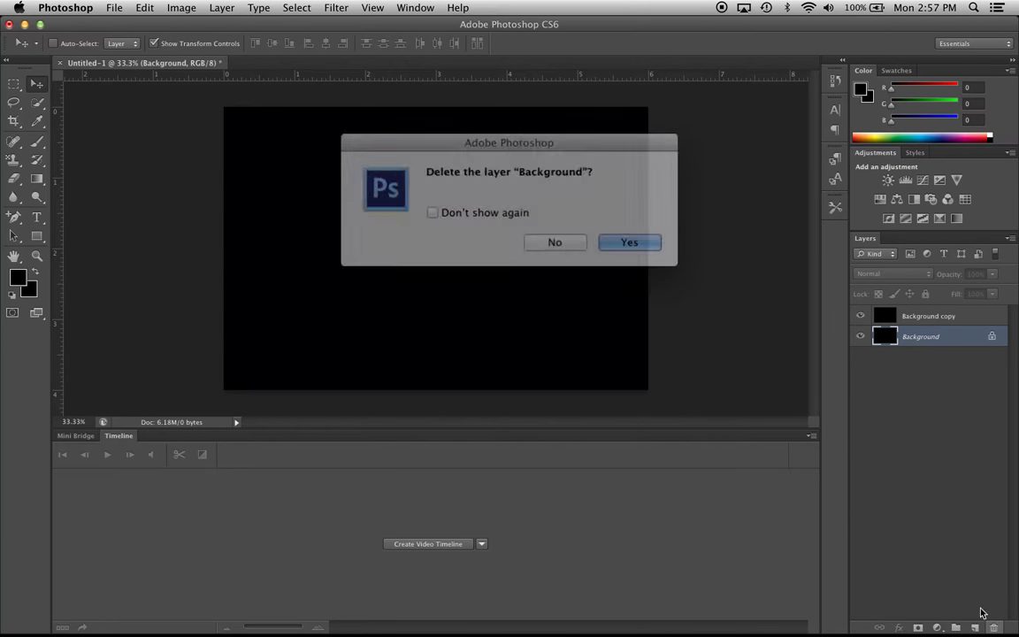
{"action": "left_click", "coordinate": [628, 236]}
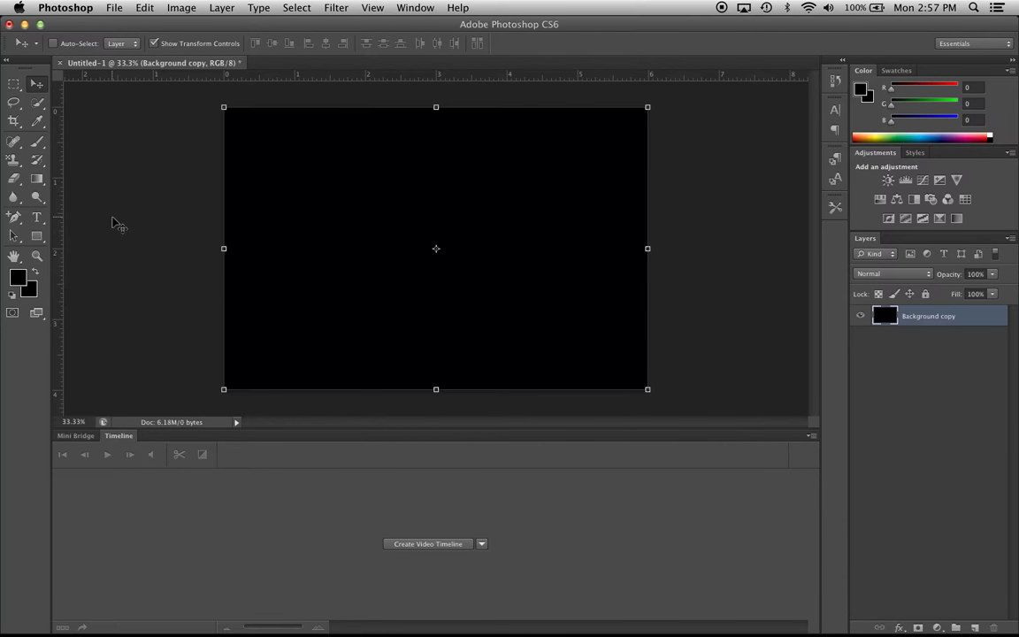
Open the blue luxury mandala design background from the PHOTOBOOTH drive's Photobooth files folder, and close it again.
{"action": "left_click", "coordinate": [117, 7]}
{"action": "left_click", "coordinate": [133, 38]}
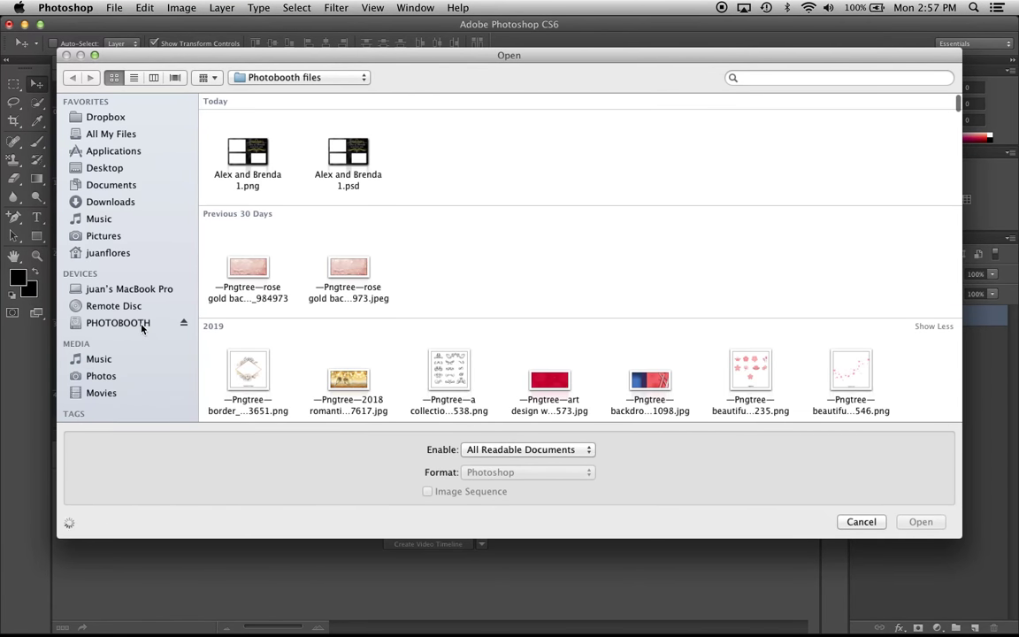
{"action": "left_click", "coordinate": [141, 326]}
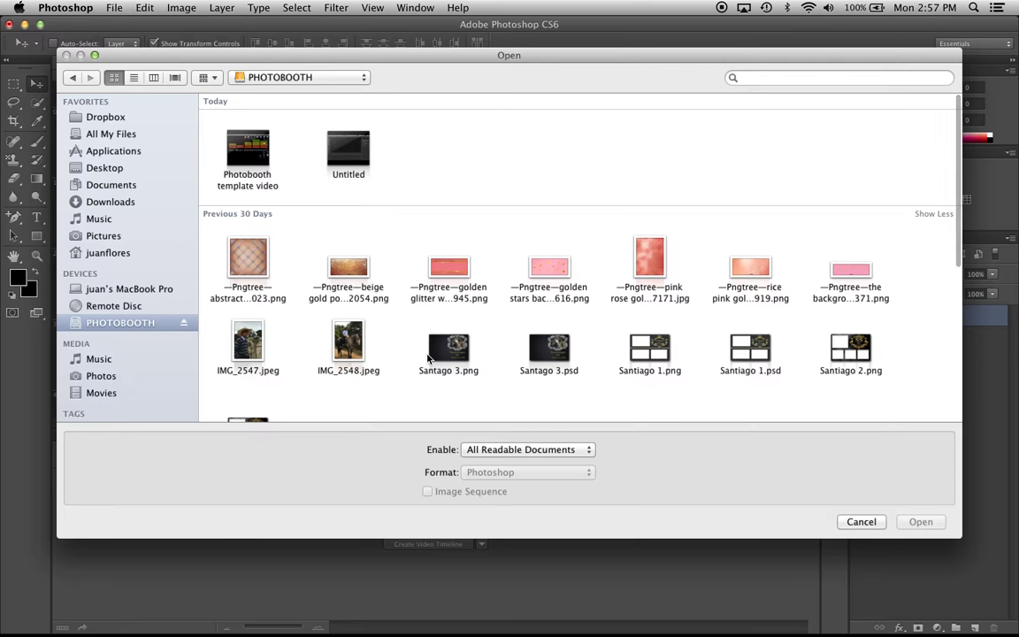
{"action": "scroll", "coordinate": [428, 357], "scroll_direction": "down", "scroll_amount": 5}
{"action": "scroll", "coordinate": [428, 357], "scroll_direction": "down", "scroll_amount": 3}
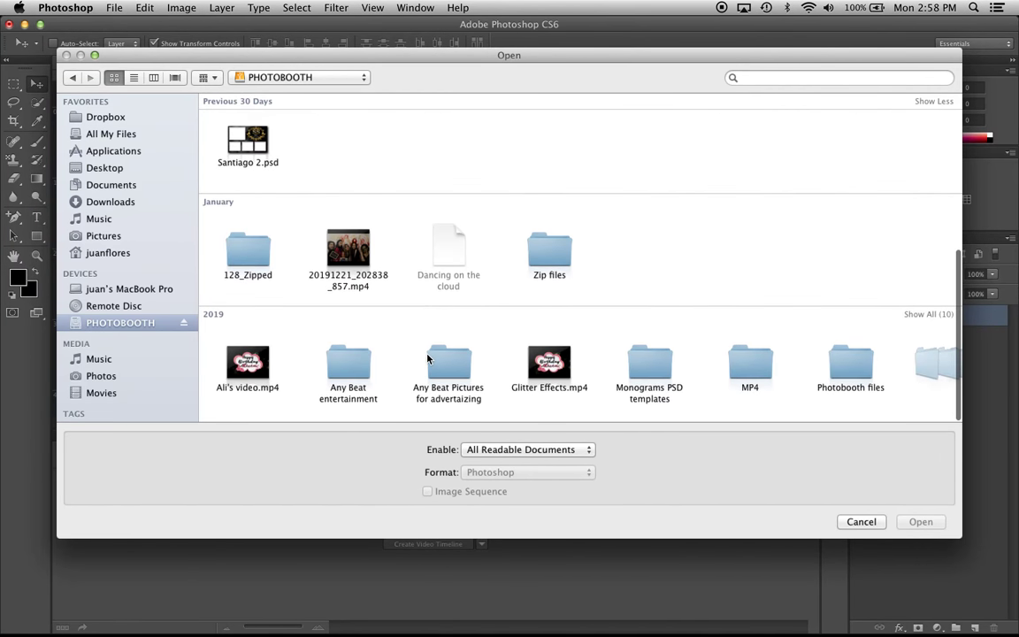
{"action": "left_click", "coordinate": [854, 378]}
{"action": "left_click", "coordinate": [918, 522]}
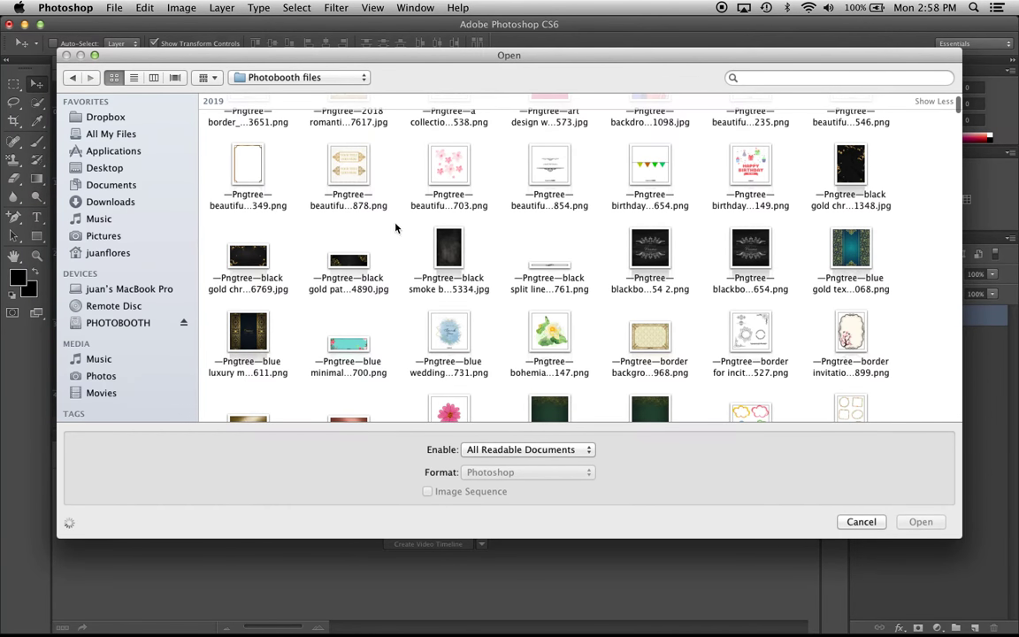
{"action": "scroll", "coordinate": [395, 228], "scroll_direction": "down", "scroll_amount": 3}
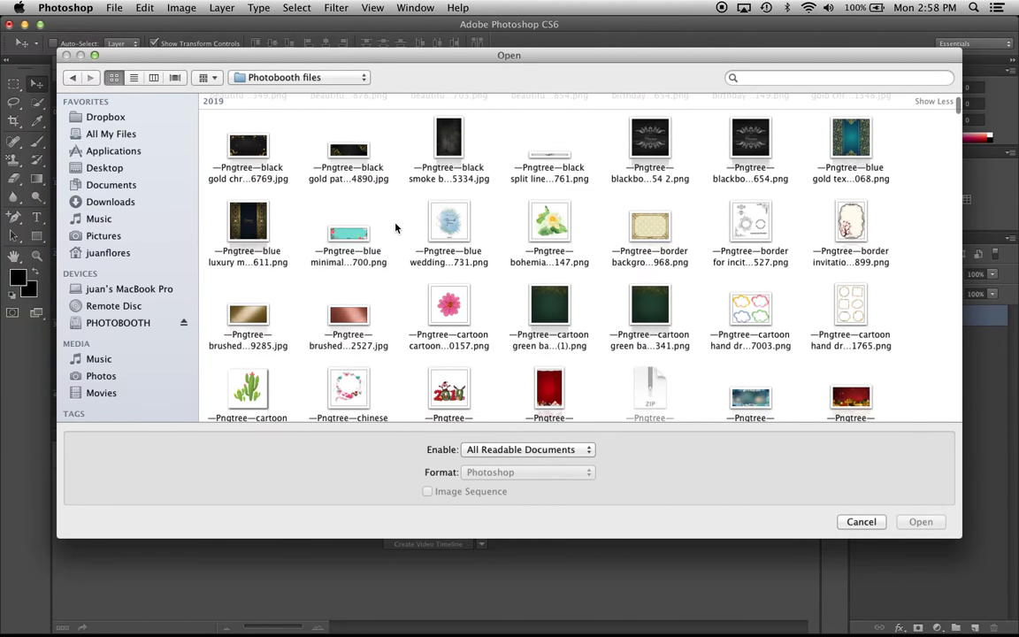
{"action": "left_click", "coordinate": [246, 217]}
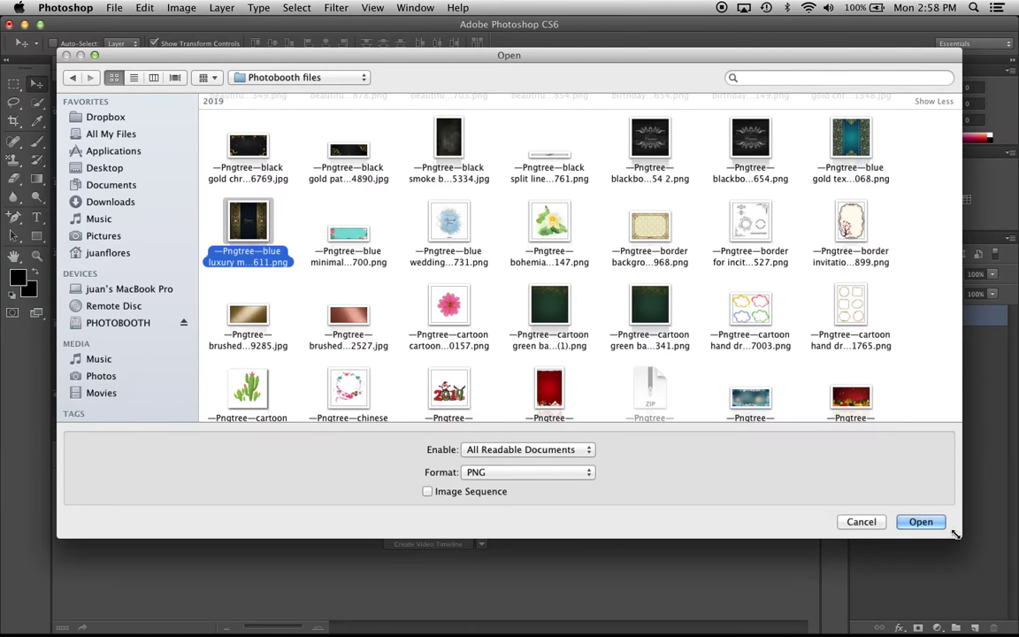
{"action": "left_click", "coordinate": [939, 523]}
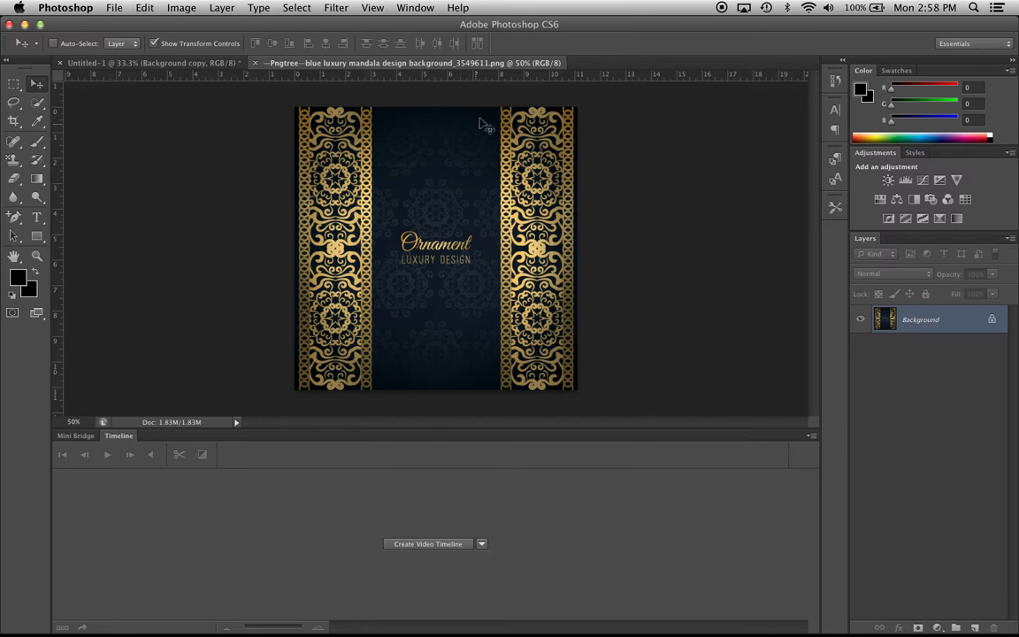
{"action": "left_click", "coordinate": [254, 63]}
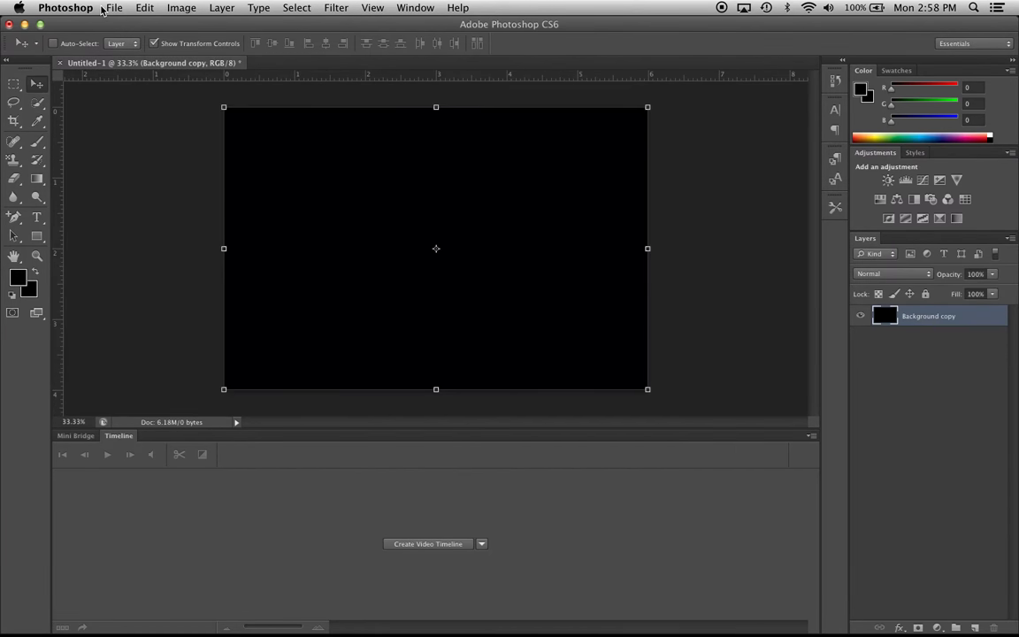
Open the Pngtree leather background JPG from the Photobooth files folder.
{"action": "left_click", "coordinate": [113, 8]}
{"action": "left_click", "coordinate": [131, 37]}
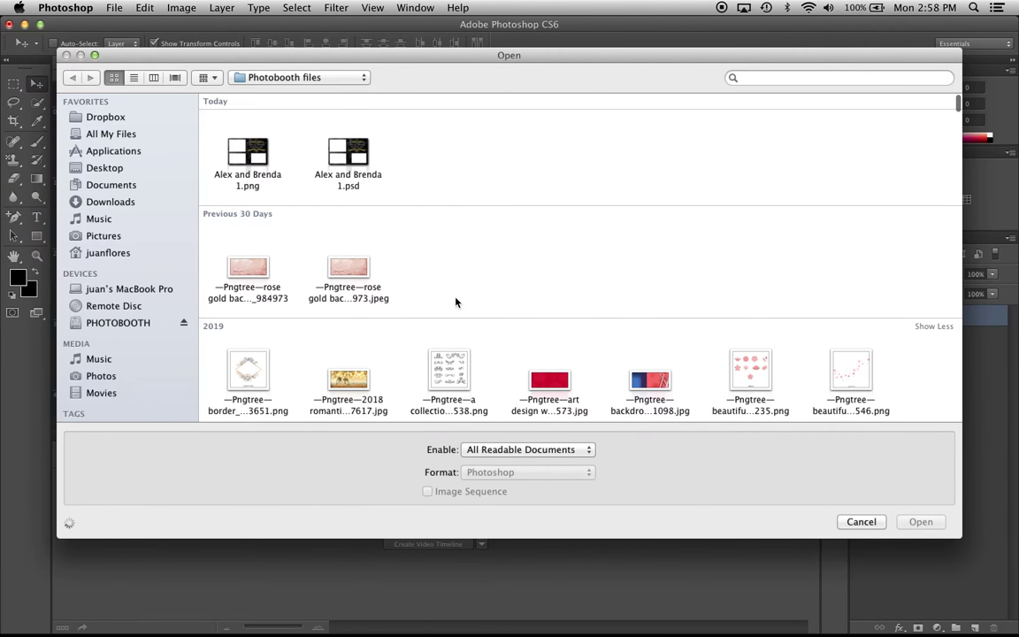
{"action": "scroll", "coordinate": [456, 302], "scroll_direction": "down", "scroll_amount": 15}
{"action": "scroll", "coordinate": [456, 303], "scroll_direction": "down", "scroll_amount": 15}
{"action": "scroll", "coordinate": [456, 303], "scroll_direction": "down", "scroll_amount": 15}
{"action": "scroll", "coordinate": [455, 302], "scroll_direction": "down", "scroll_amount": 10}
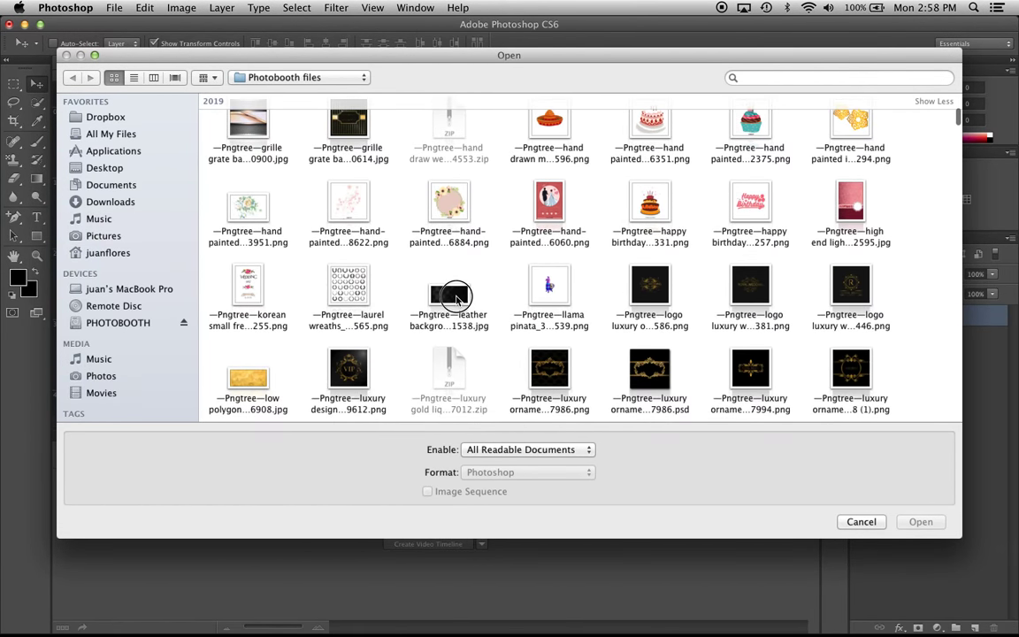
{"action": "left_click", "coordinate": [455, 298]}
{"action": "left_click", "coordinate": [925, 522]}
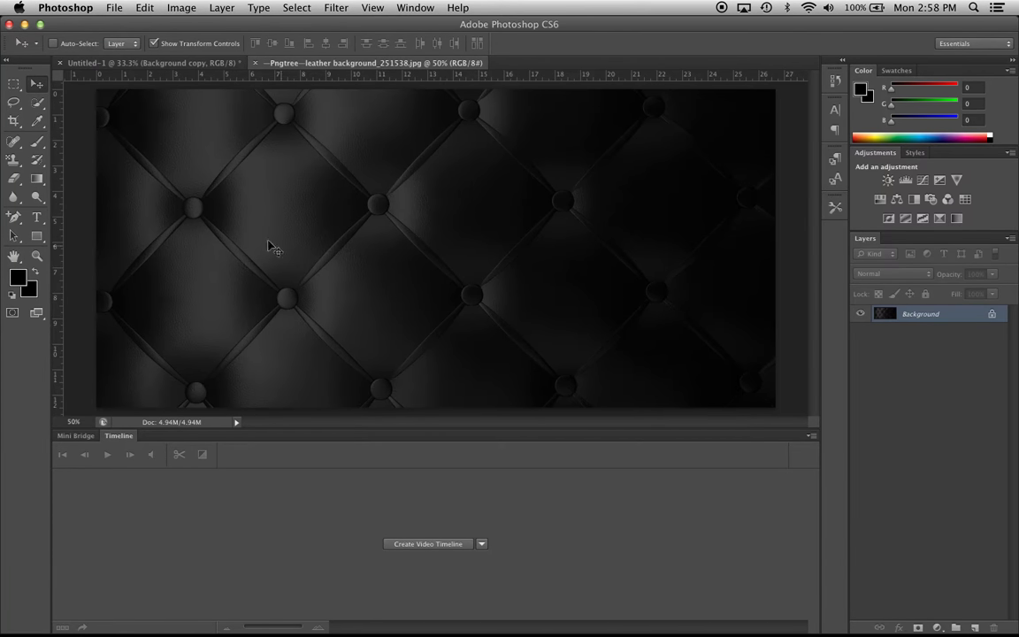
Select the entire leather background image with the Rectangular Marquee and copy it.
{"action": "left_click", "coordinate": [13, 85]}
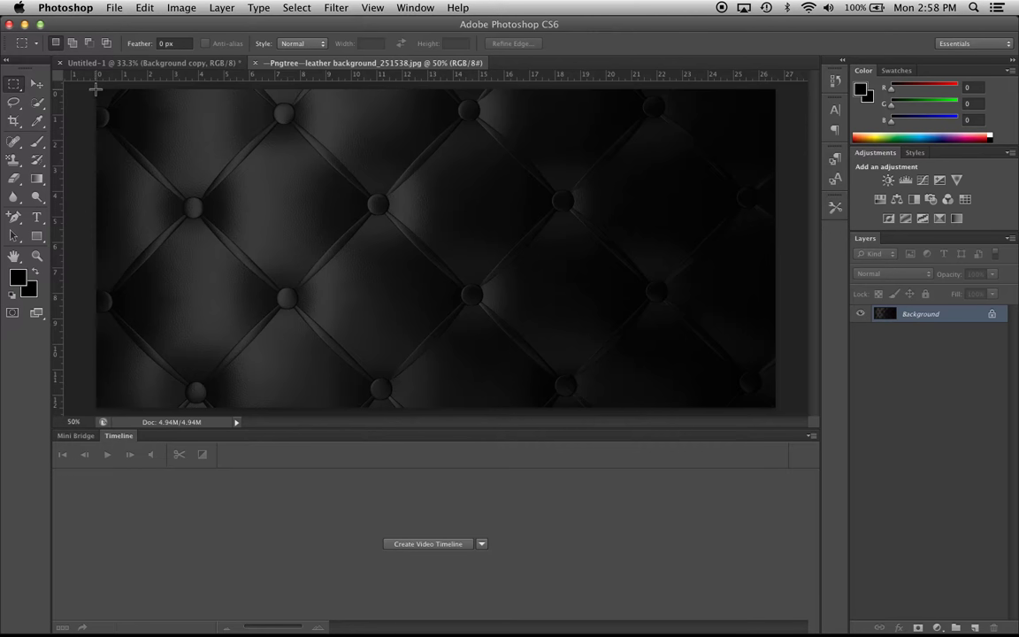
{"action": "left_click_drag", "start_coordinate": [96, 88], "coordinate": [778, 405]}
{"action": "left_click", "coordinate": [532, 290]}
{"action": "left_click_drag", "start_coordinate": [95, 88], "coordinate": [776, 410]}
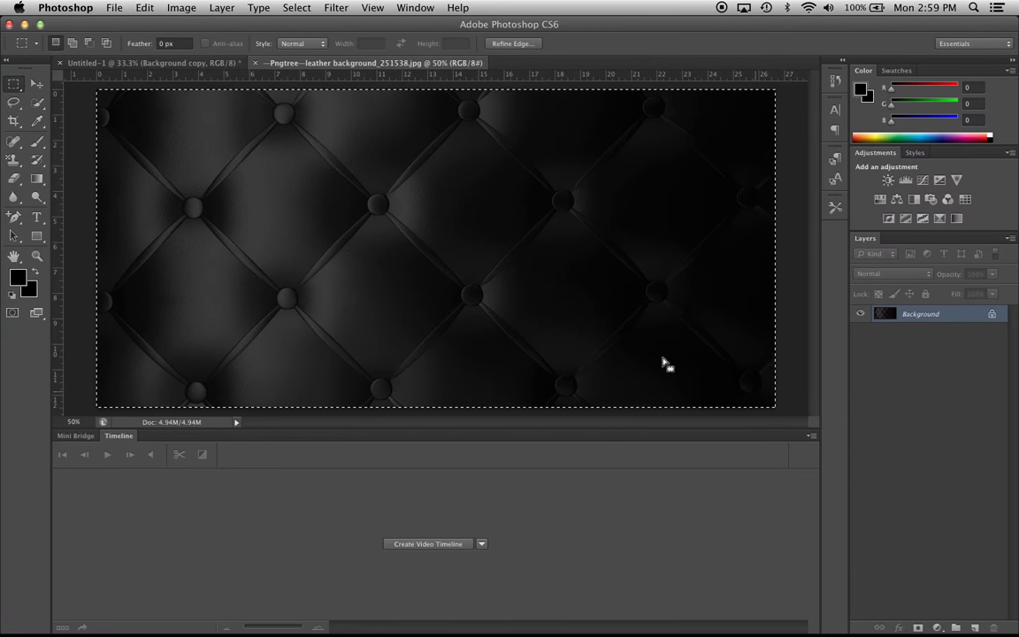
{"action": "left_click", "coordinate": [144, 8]}
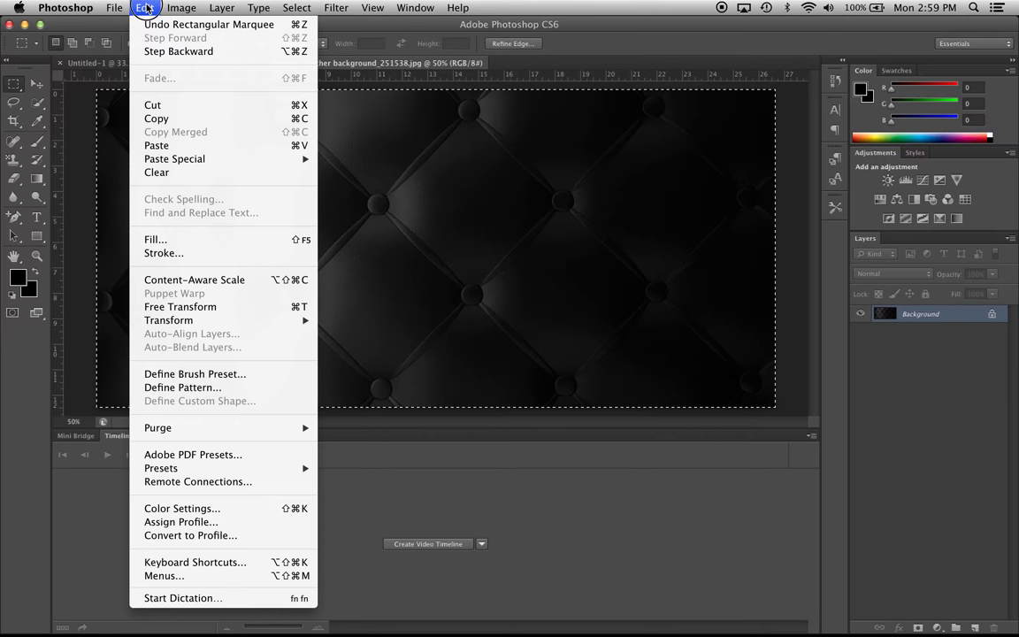
{"action": "left_click", "coordinate": [173, 119]}
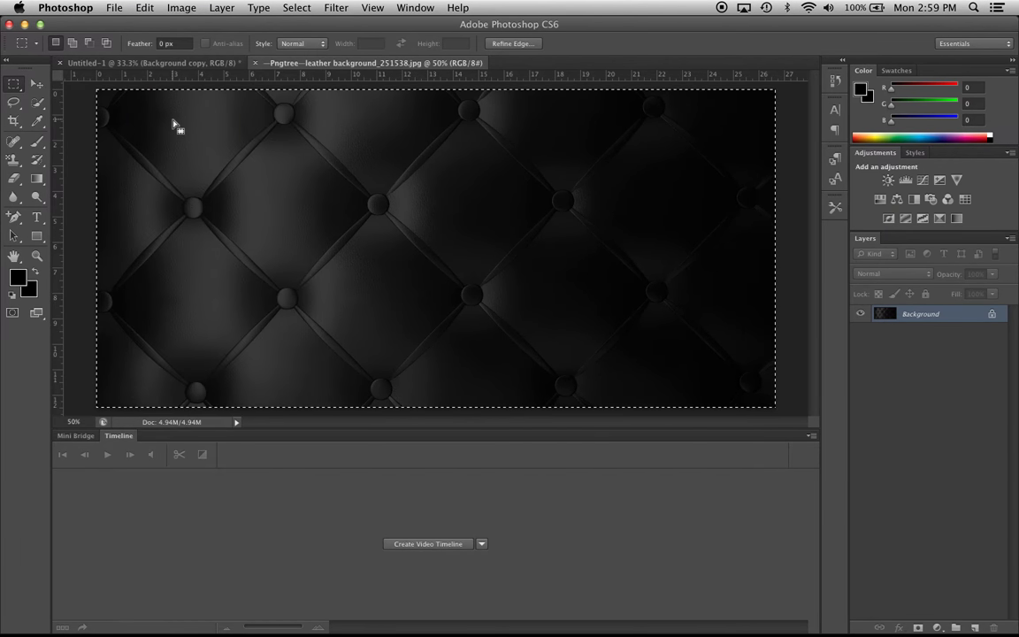
Paste the copied leather background into the Untitled-1 document.
{"action": "left_click", "coordinate": [173, 63]}
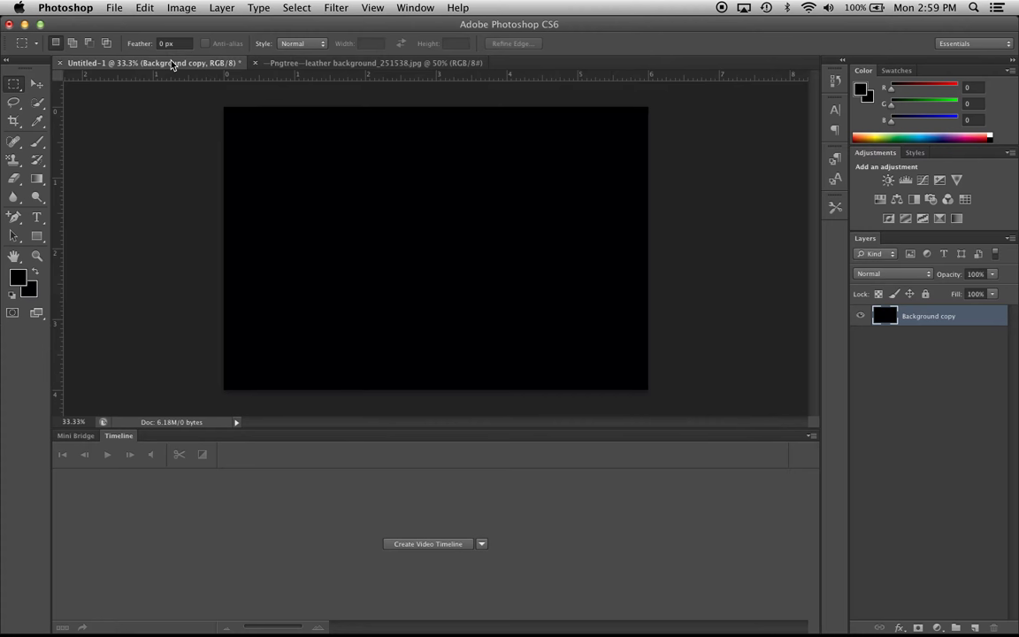
{"action": "left_click", "coordinate": [144, 8]}
{"action": "left_click", "coordinate": [164, 140]}
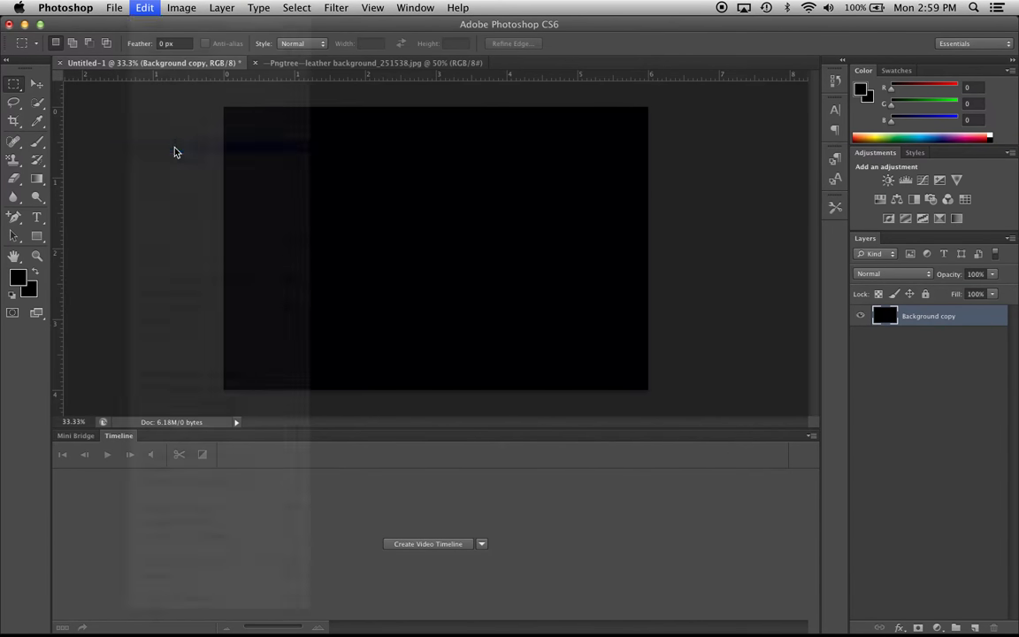
Stretch the pasted leather layer to about 116% width and 142% height so it covers the whole canvas, and apply the transformation.
{"action": "left_click", "coordinate": [37, 83]}
{"action": "left_click_drag", "start_coordinate": [450, 141], "coordinate": [449, 102]}
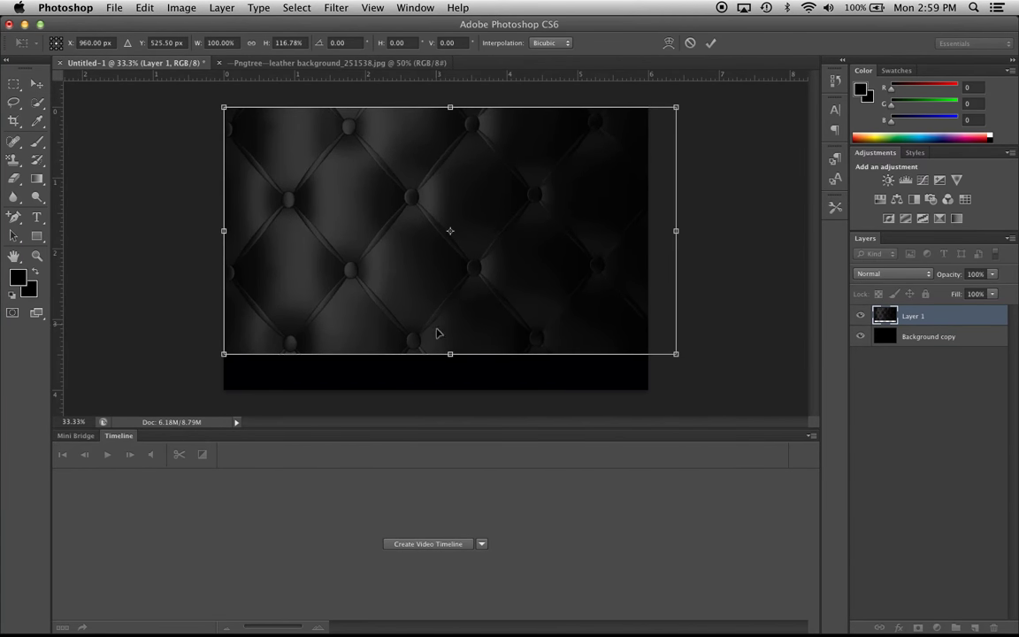
{"action": "left_click_drag", "start_coordinate": [450, 354], "coordinate": [451, 389]}
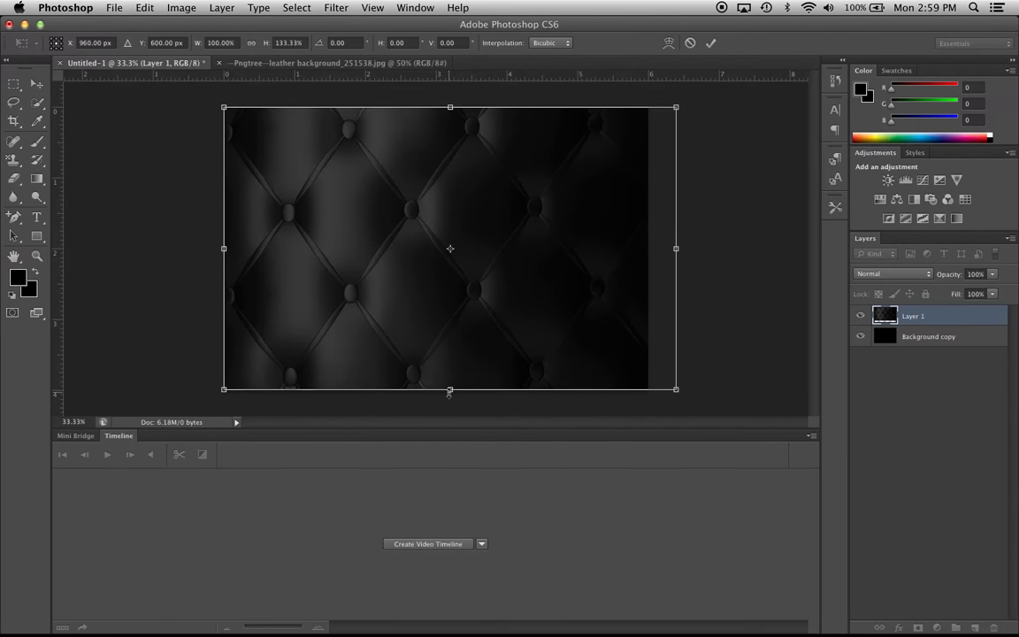
{"action": "left_click_drag", "start_coordinate": [225, 249], "coordinate": [176, 255]}
{"action": "left_click_drag", "start_coordinate": [428, 388], "coordinate": [428, 409]}
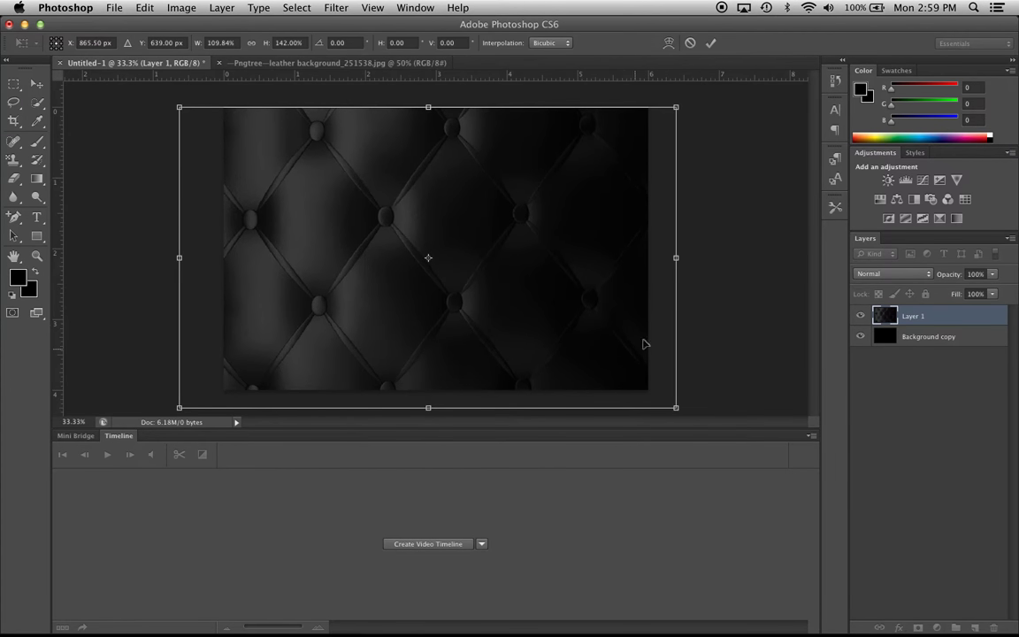
{"action": "left_click_drag", "start_coordinate": [674, 259], "coordinate": [700, 258]}
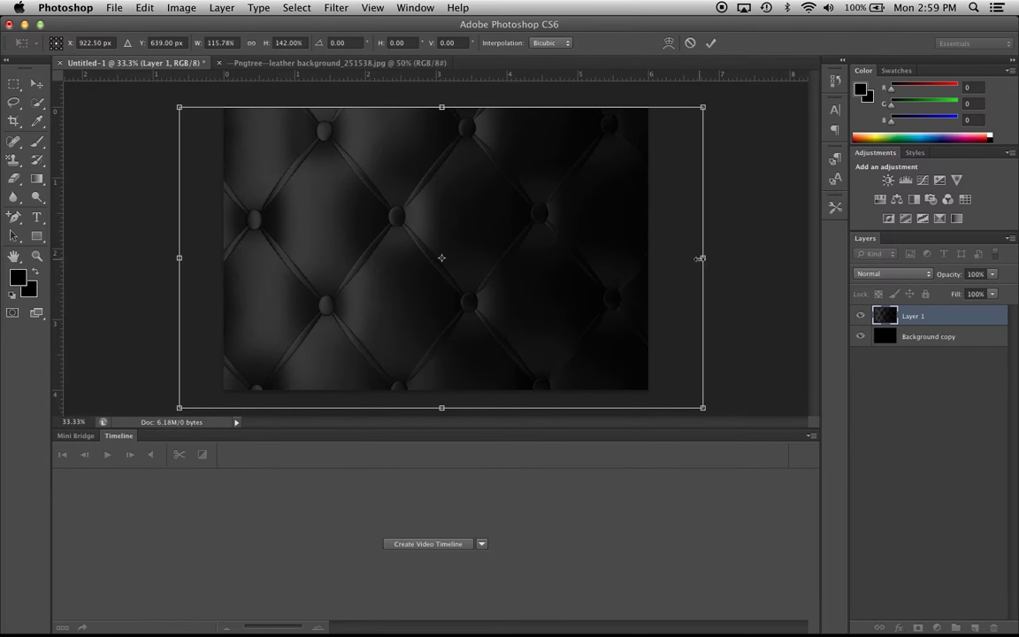
{"action": "left_click", "coordinate": [116, 11]}
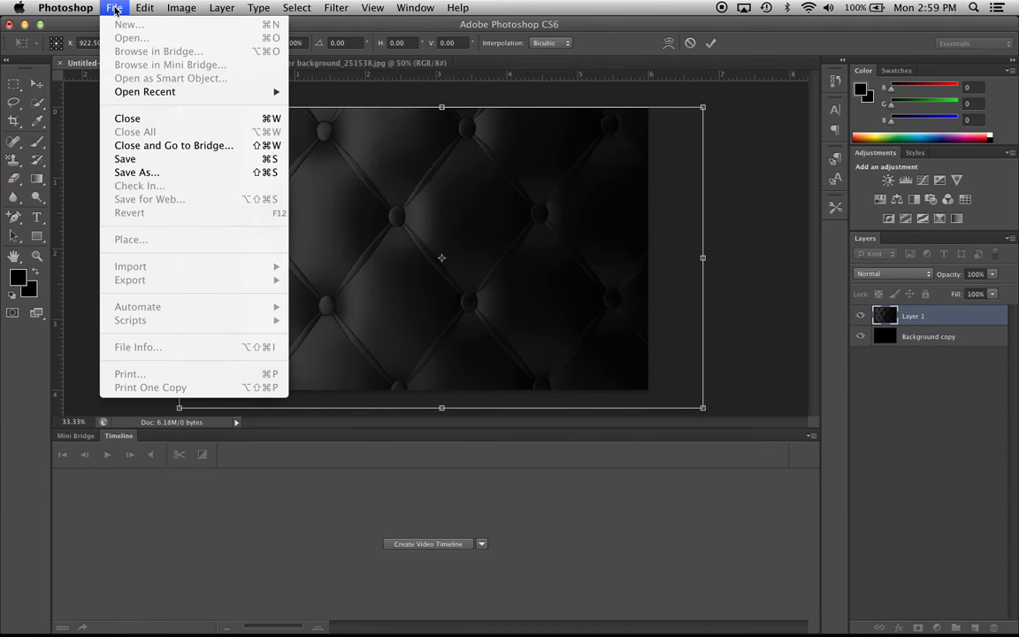
{"action": "left_click", "coordinate": [358, 236]}
{"action": "left_click", "coordinate": [41, 83]}
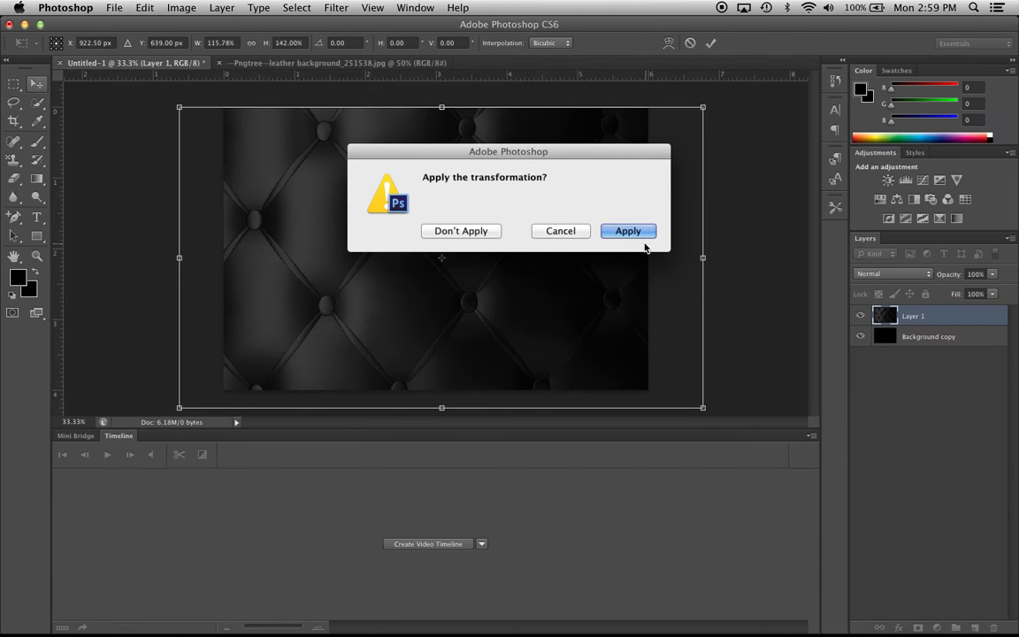
{"action": "left_click", "coordinate": [647, 235]}
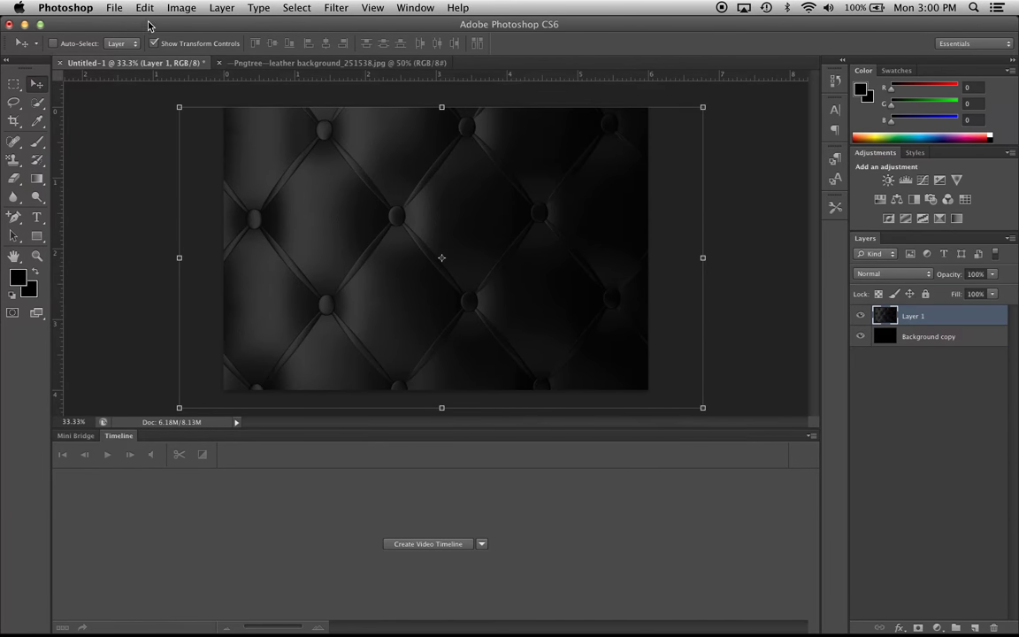
Open the ornamental divider image divider-3166173__480-2 2.png from the Photobooth files folder.
{"action": "left_click", "coordinate": [113, 8]}
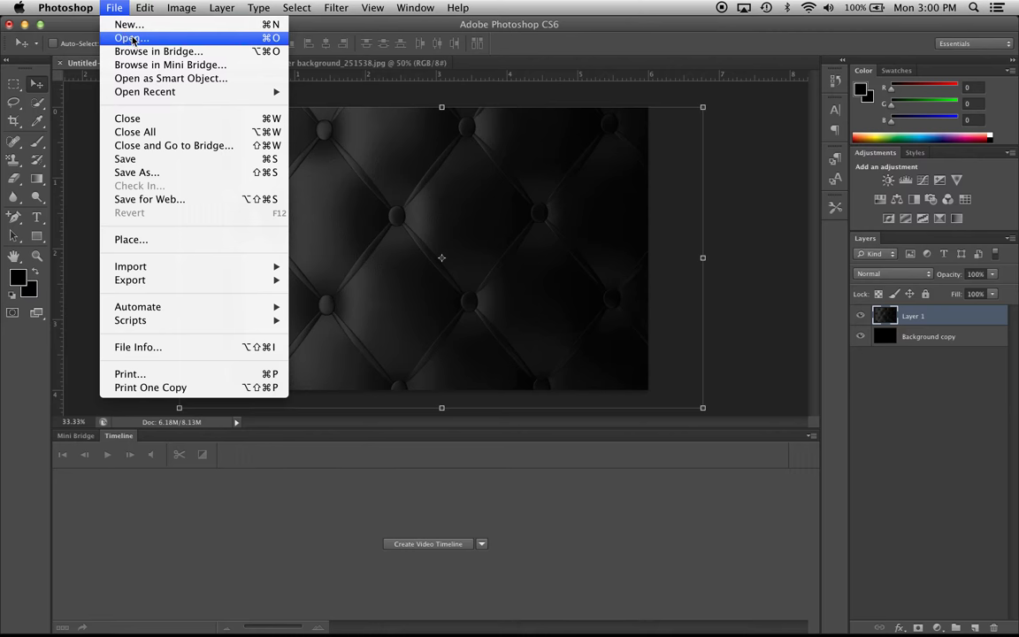
{"action": "left_click", "coordinate": [135, 39]}
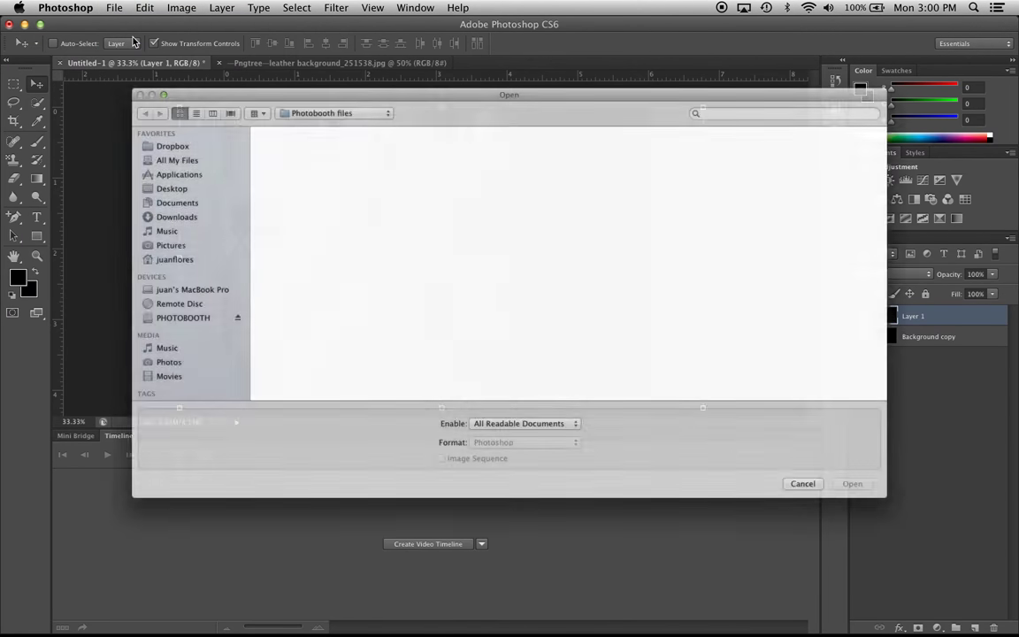
{"action": "scroll", "coordinate": [439, 382], "scroll_direction": "down", "scroll_amount": 10}
{"action": "scroll", "coordinate": [438, 382], "scroll_direction": "down", "scroll_amount": 15}
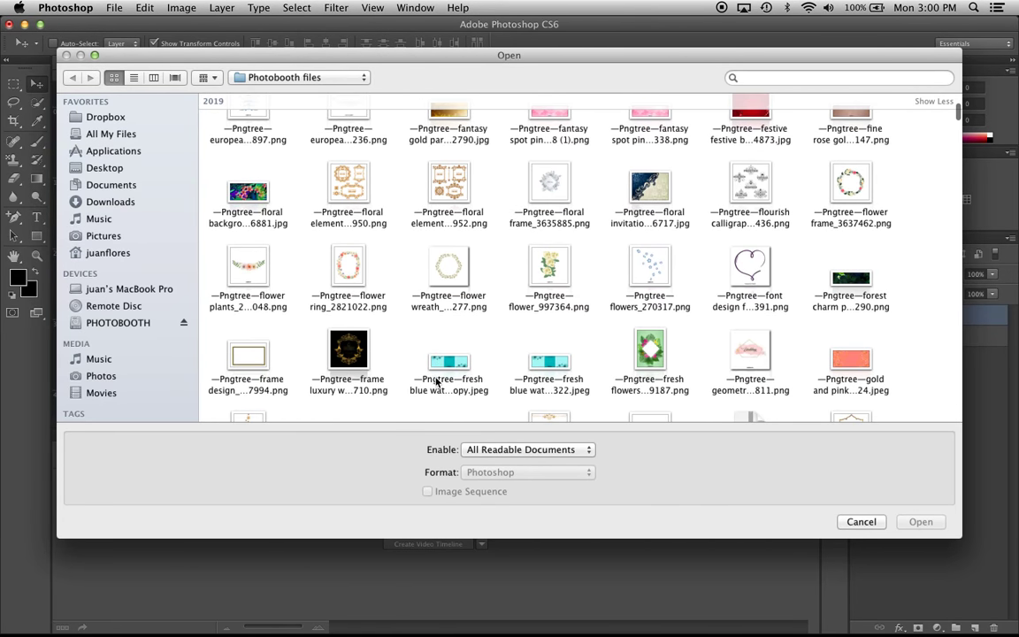
{"action": "scroll", "coordinate": [891, 239], "scroll_direction": "down", "scroll_amount": 1}
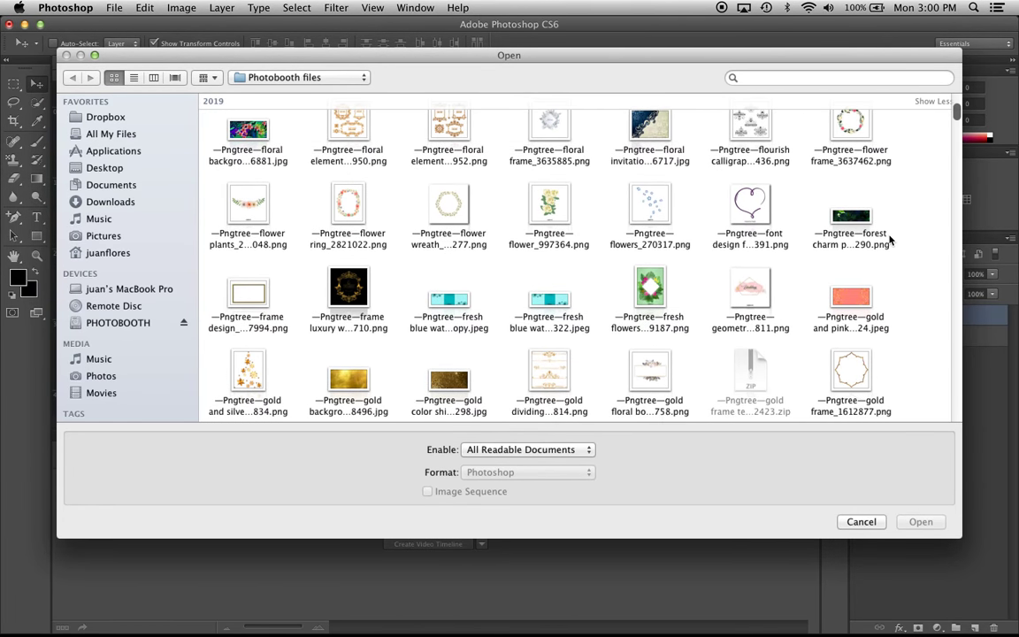
{"action": "mouse_move", "coordinate": [958, 118]}
{"action": "left_mouse_down"}
{"action": "mouse_move", "coordinate": [960, 305]}
{"action": "mouse_move", "coordinate": [957, 278]}
{"action": "left_mouse_up"}
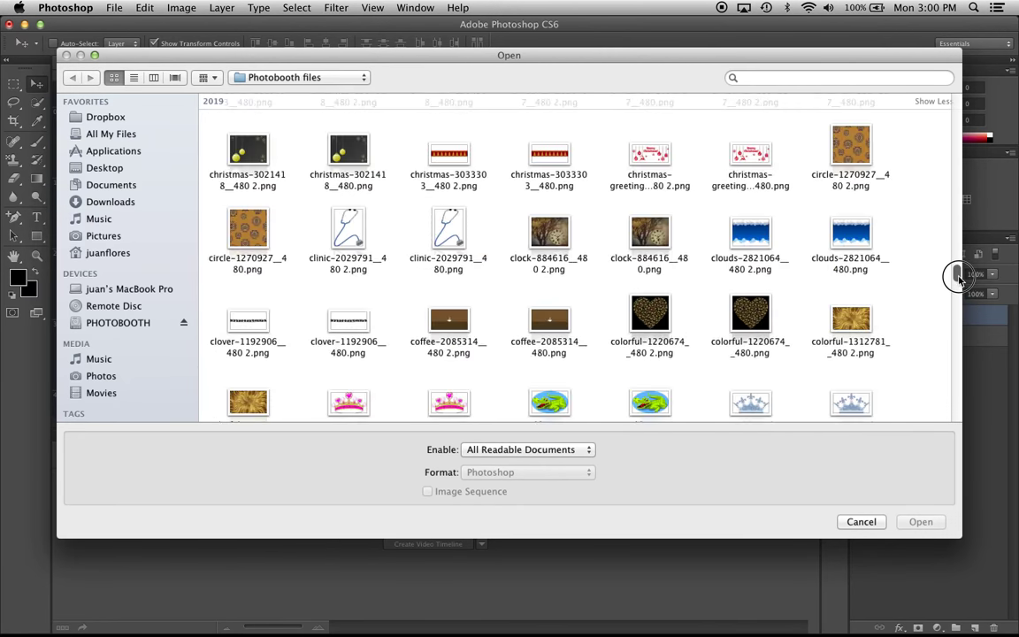
{"action": "scroll", "coordinate": [672, 258], "scroll_direction": "up", "scroll_amount": 10}
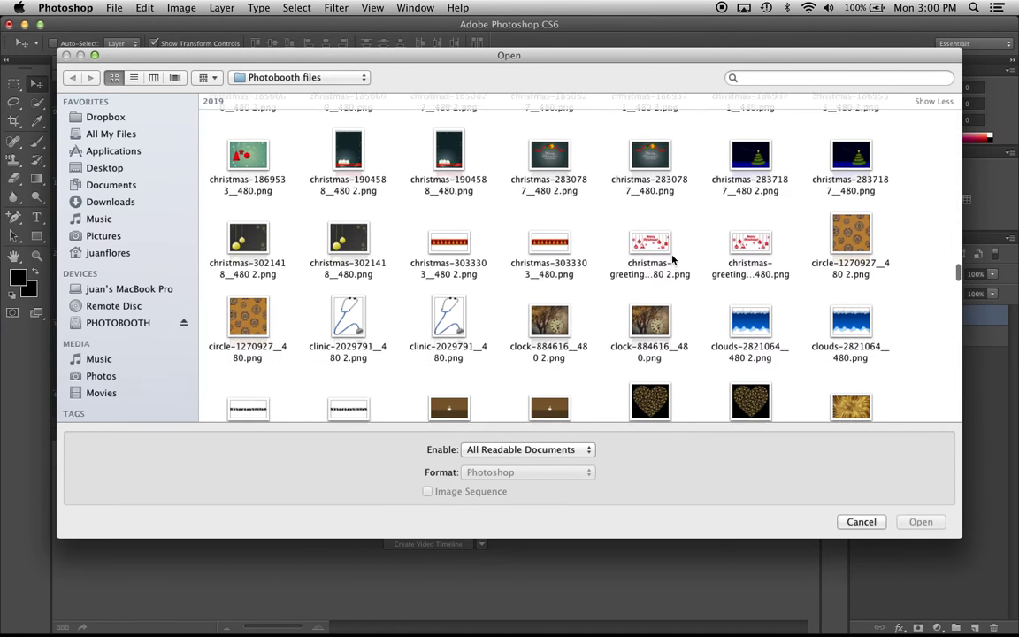
{"action": "scroll", "coordinate": [672, 258], "scroll_direction": "up", "scroll_amount": 15}
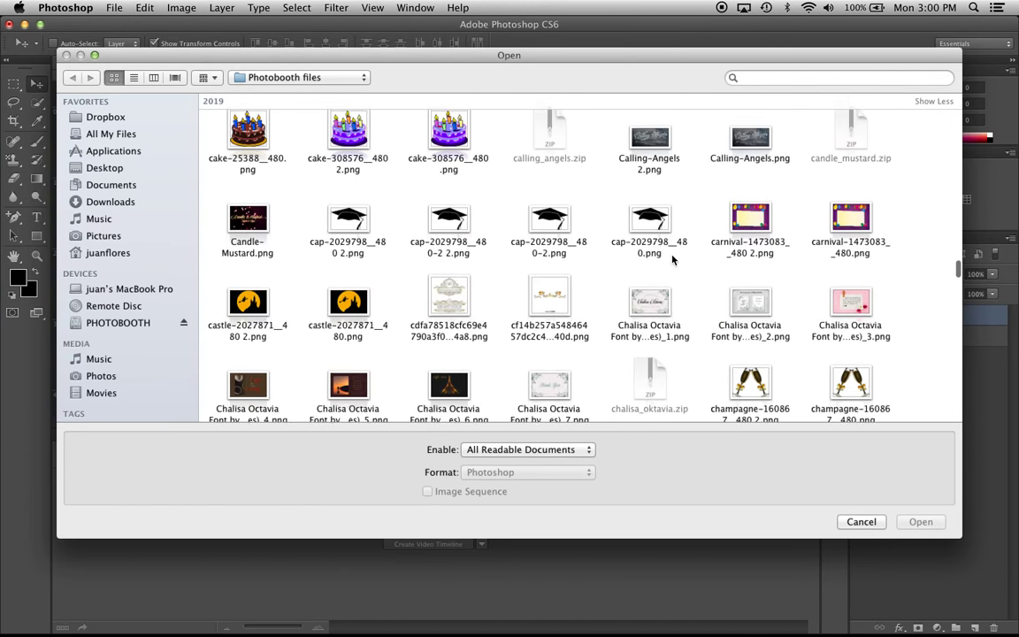
{"action": "scroll", "coordinate": [672, 258], "scroll_direction": "down", "scroll_amount": 12}
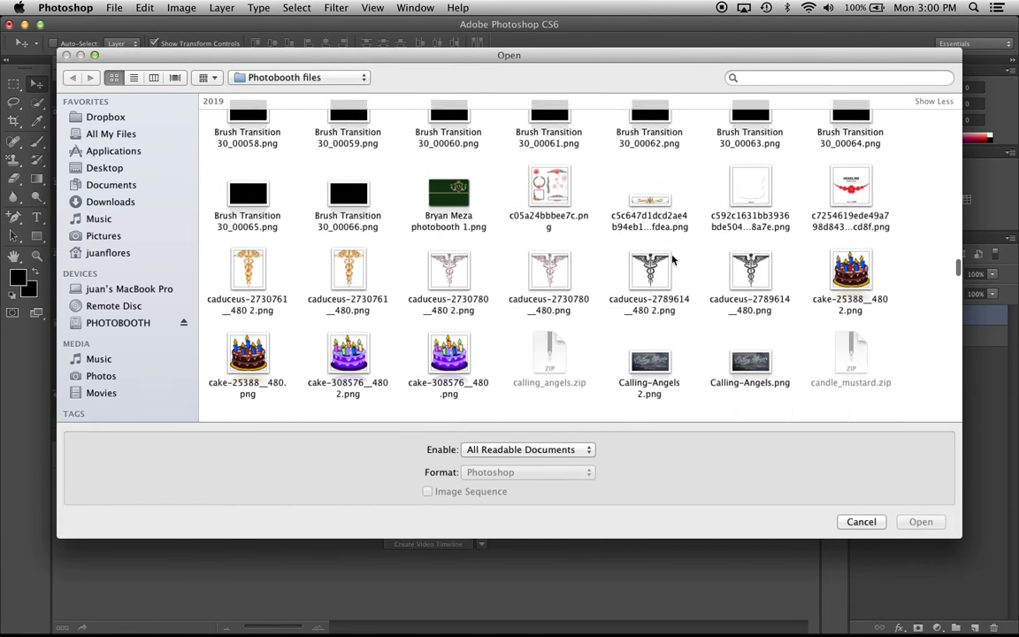
{"action": "scroll", "coordinate": [672, 258], "scroll_direction": "down", "scroll_amount": 15}
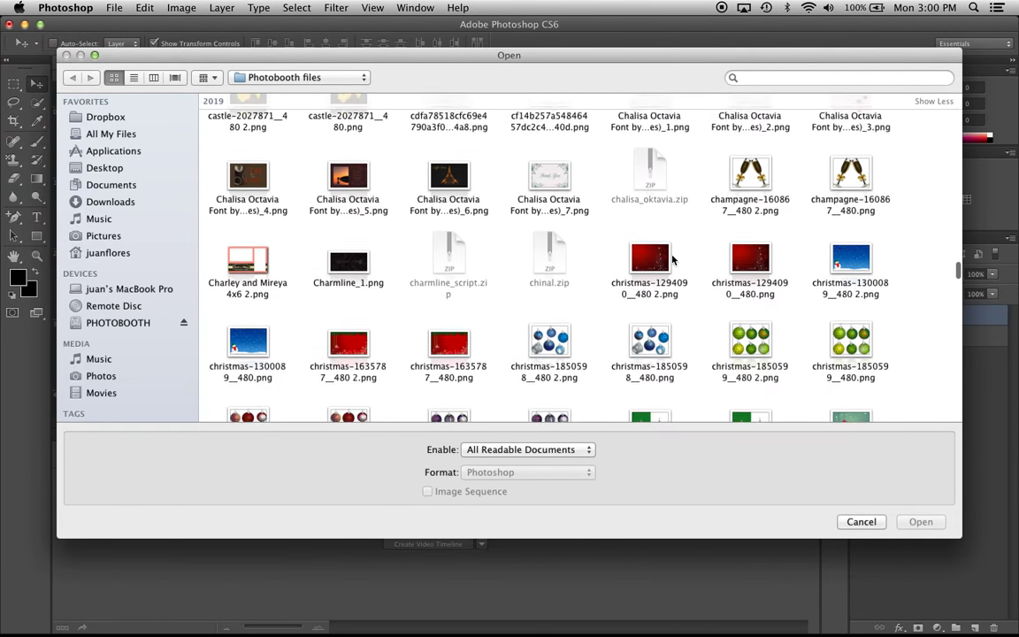
{"action": "scroll", "coordinate": [672, 259], "scroll_direction": "down", "scroll_amount": 12}
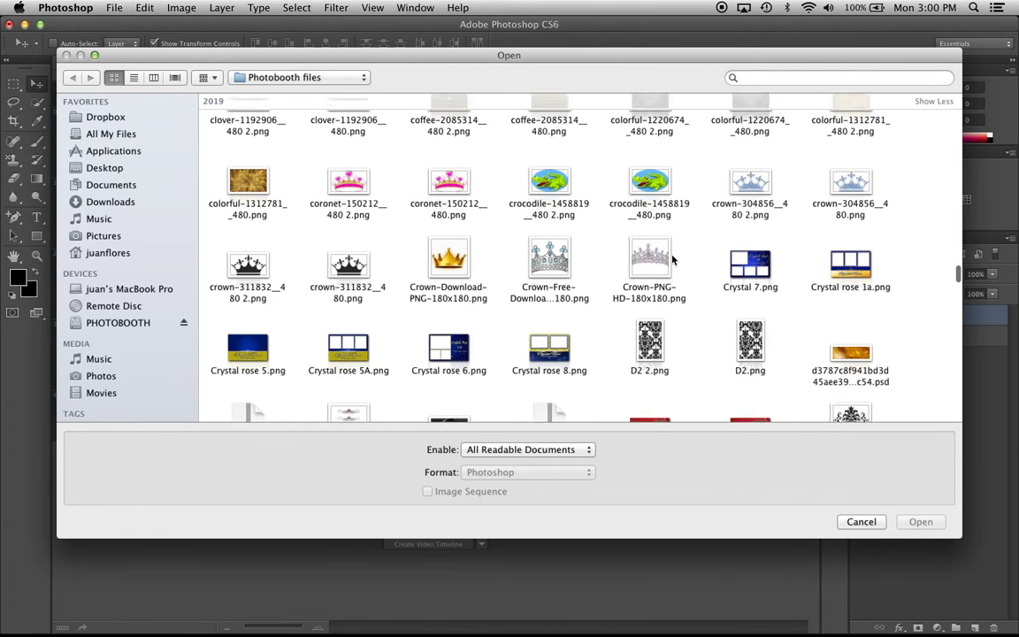
{"action": "scroll", "coordinate": [672, 258], "scroll_direction": "down", "scroll_amount": 8}
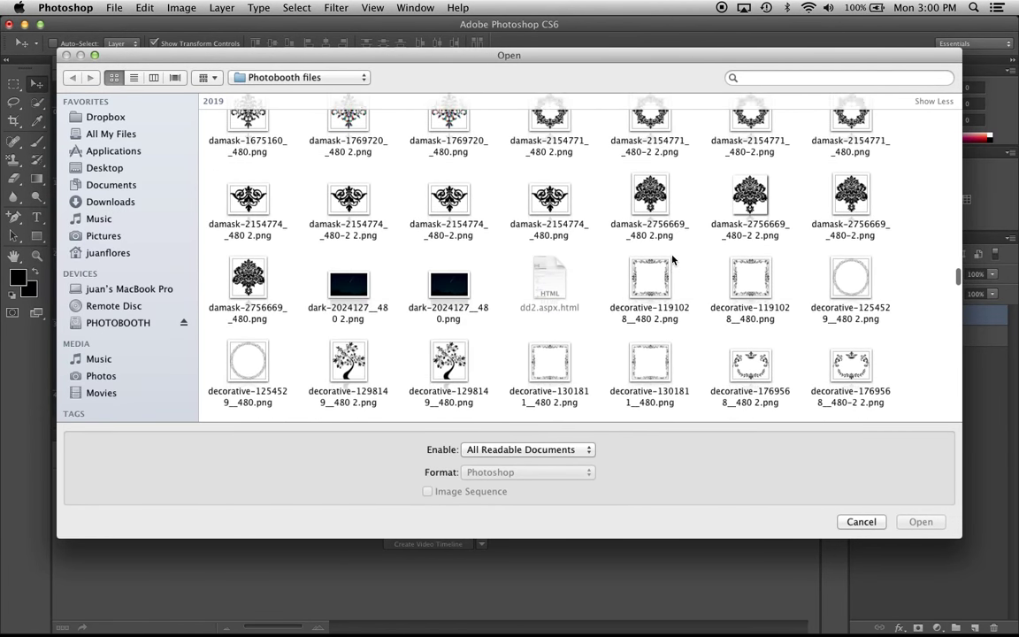
{"action": "scroll", "coordinate": [673, 259], "scroll_direction": "down", "scroll_amount": 2}
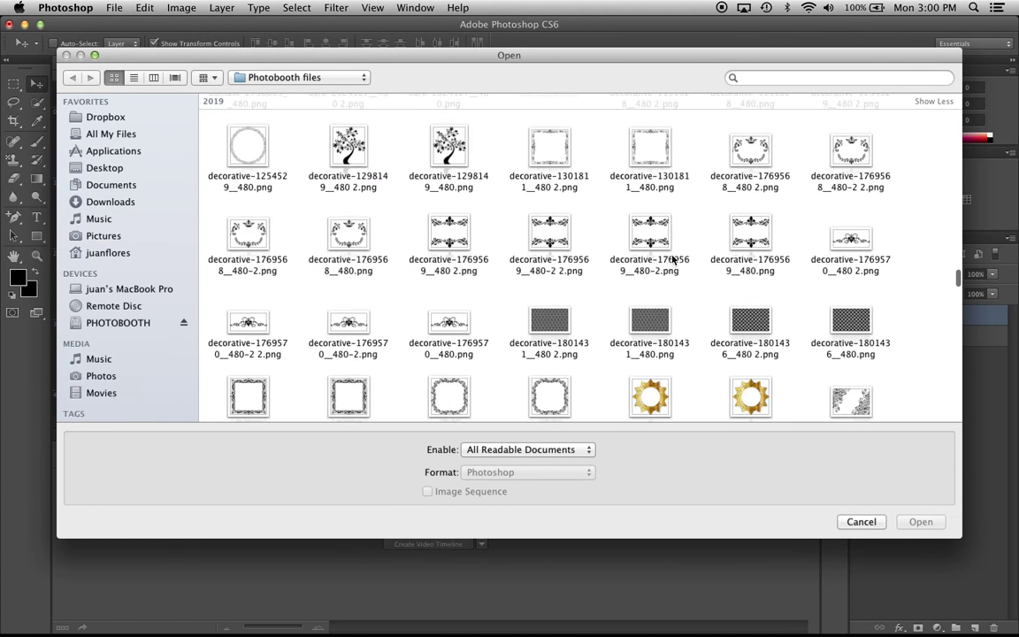
{"action": "scroll", "coordinate": [672, 259], "scroll_direction": "down", "scroll_amount": 2}
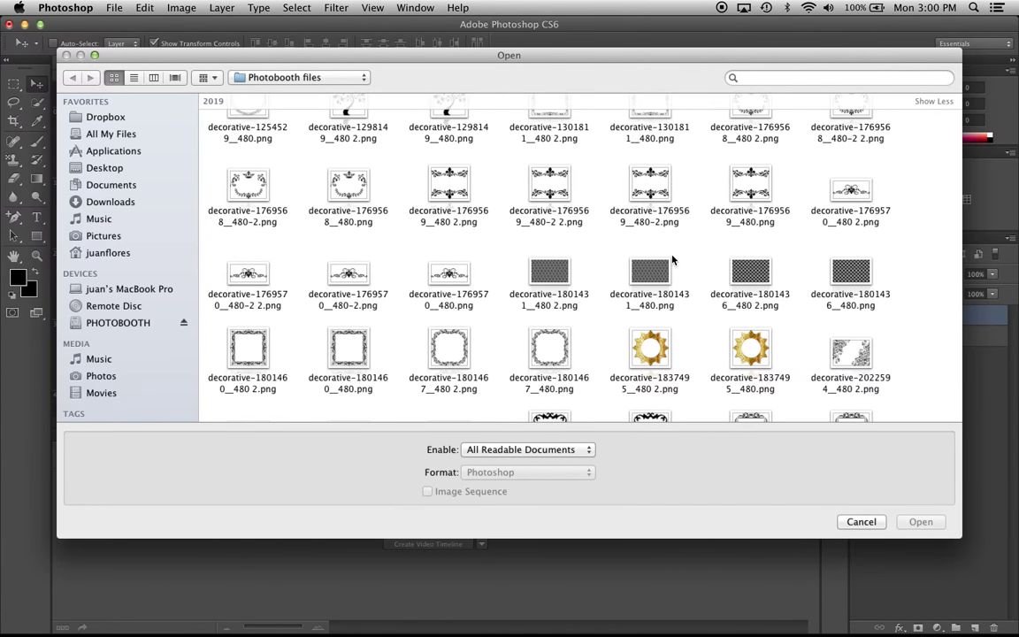
{"action": "scroll", "coordinate": [672, 260], "scroll_direction": "down", "scroll_amount": 10}
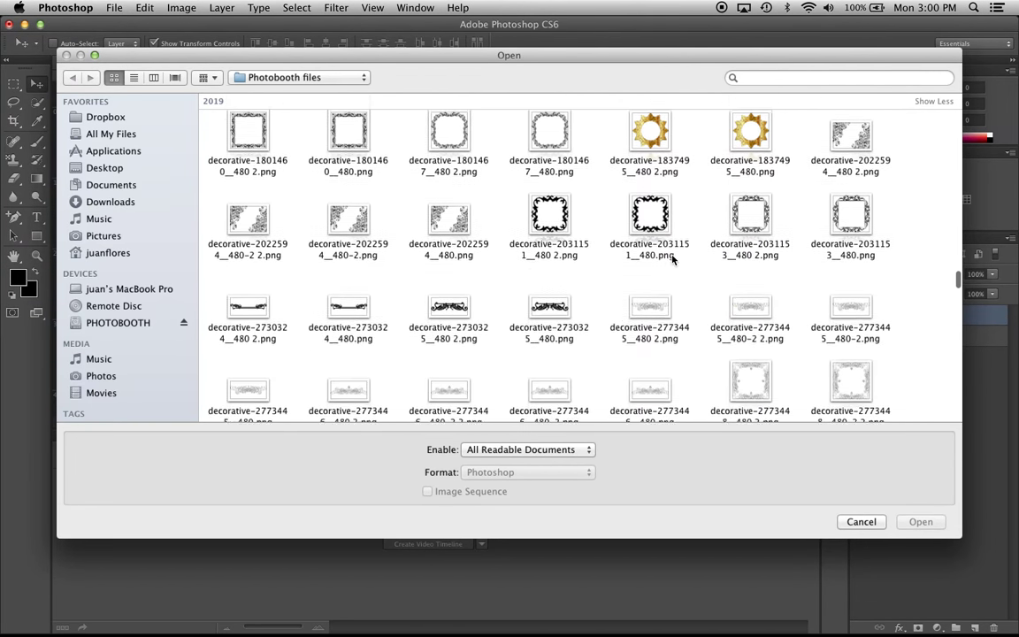
{"action": "scroll", "coordinate": [672, 259], "scroll_direction": "down", "scroll_amount": 8}
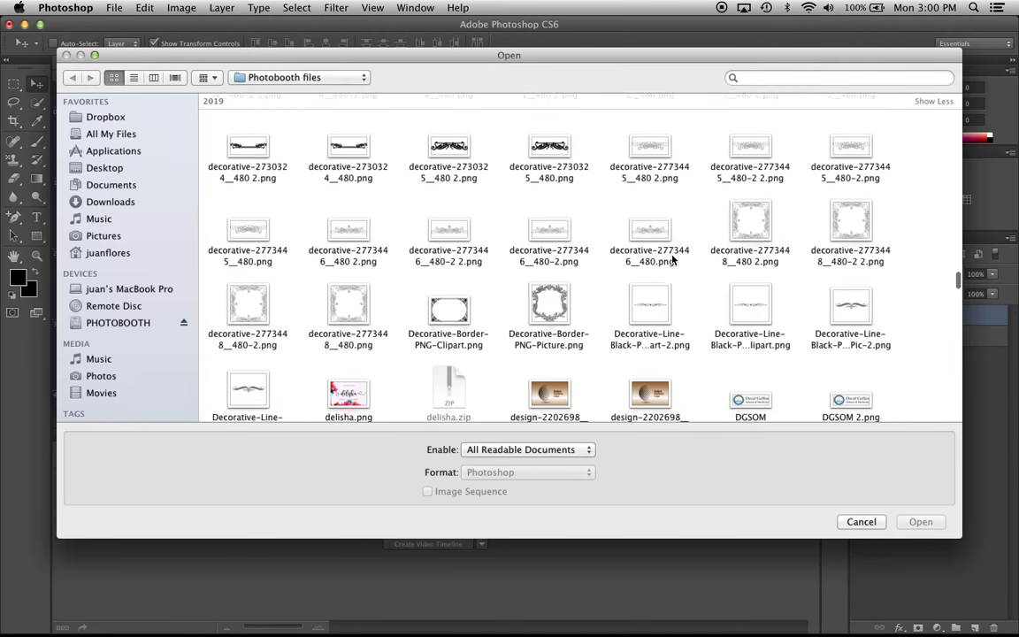
{"action": "scroll", "coordinate": [672, 259], "scroll_direction": "down", "scroll_amount": 5}
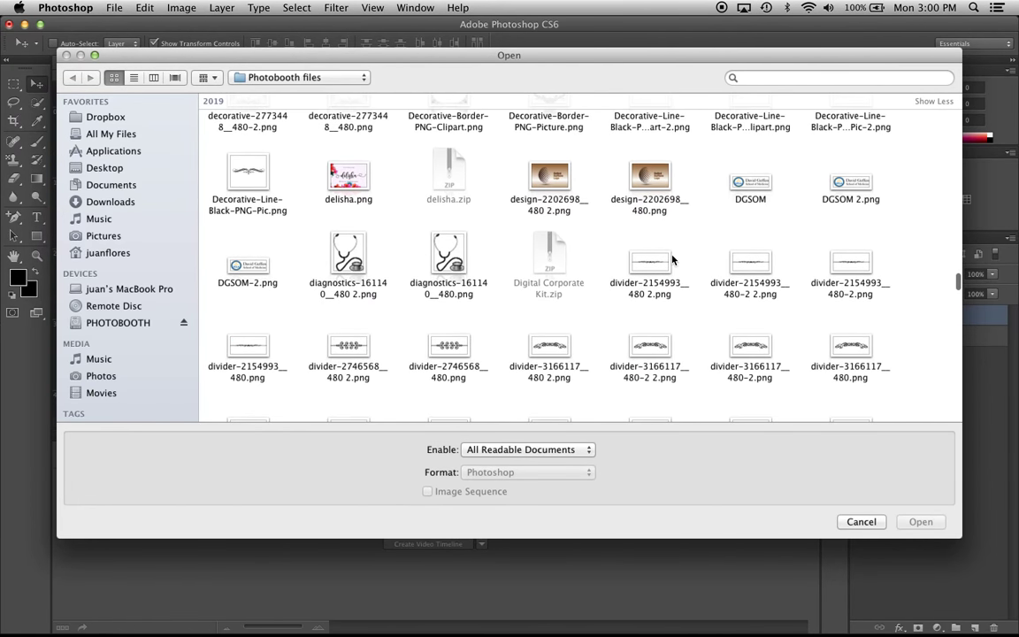
{"action": "scroll", "coordinate": [672, 259], "scroll_direction": "down", "scroll_amount": 4}
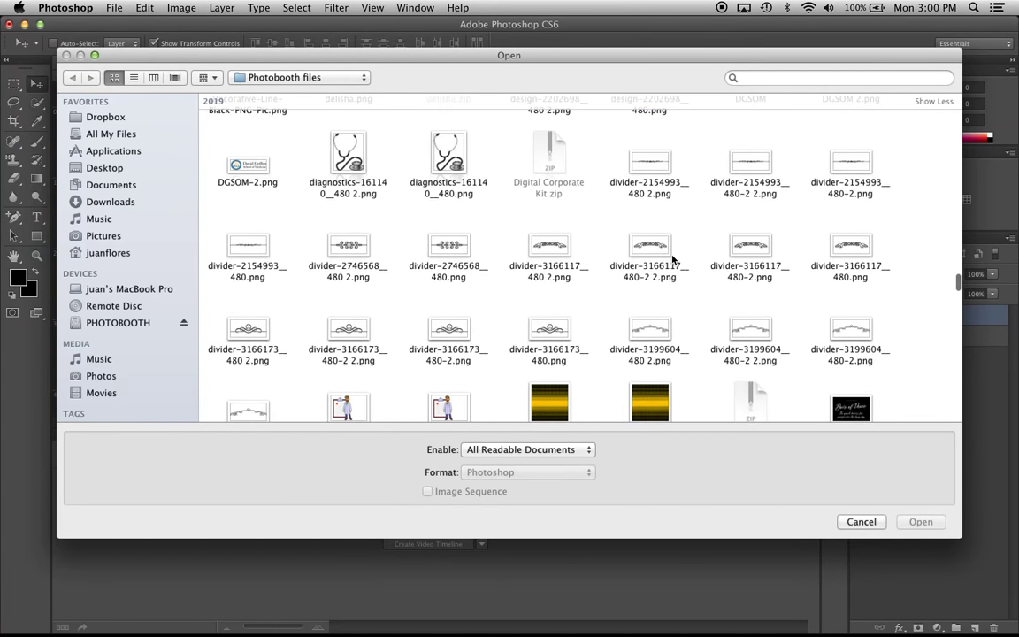
{"action": "left_click", "coordinate": [346, 327]}
{"action": "left_click", "coordinate": [920, 522]}
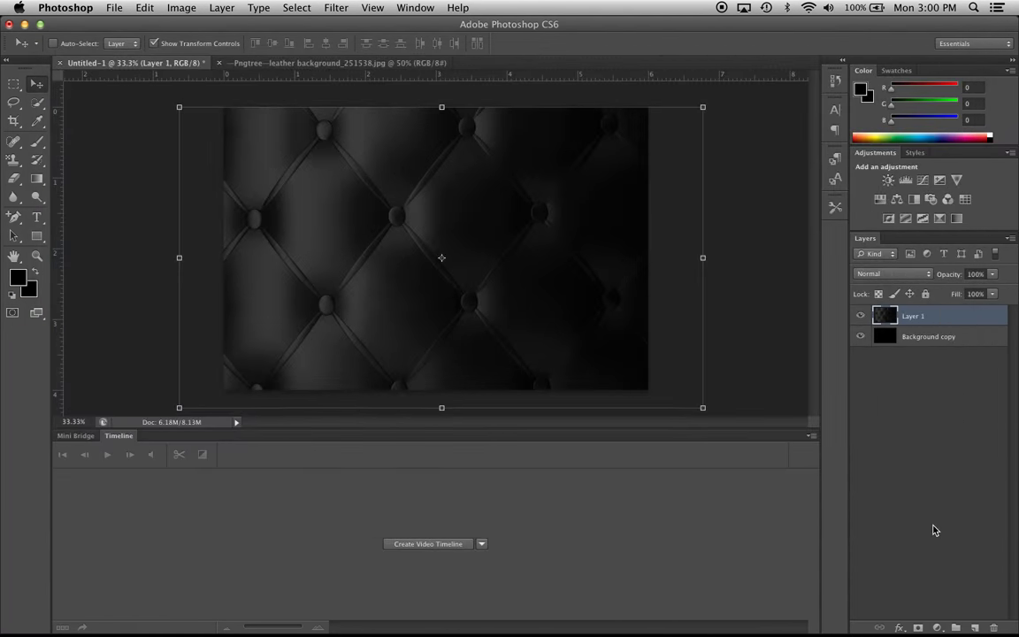
Select the whole divider ornament across the full image width with the Rectangular Marquee and copy it.
{"action": "left_click", "coordinate": [12, 84]}
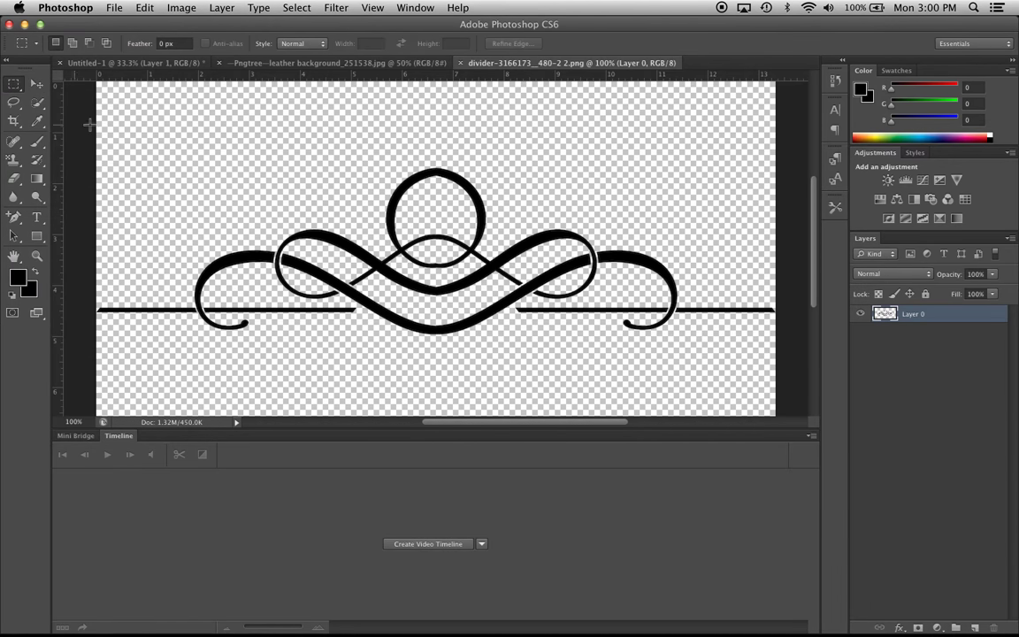
{"action": "left_click_drag", "start_coordinate": [97, 136], "coordinate": [782, 366]}
{"action": "left_click", "coordinate": [703, 269]}
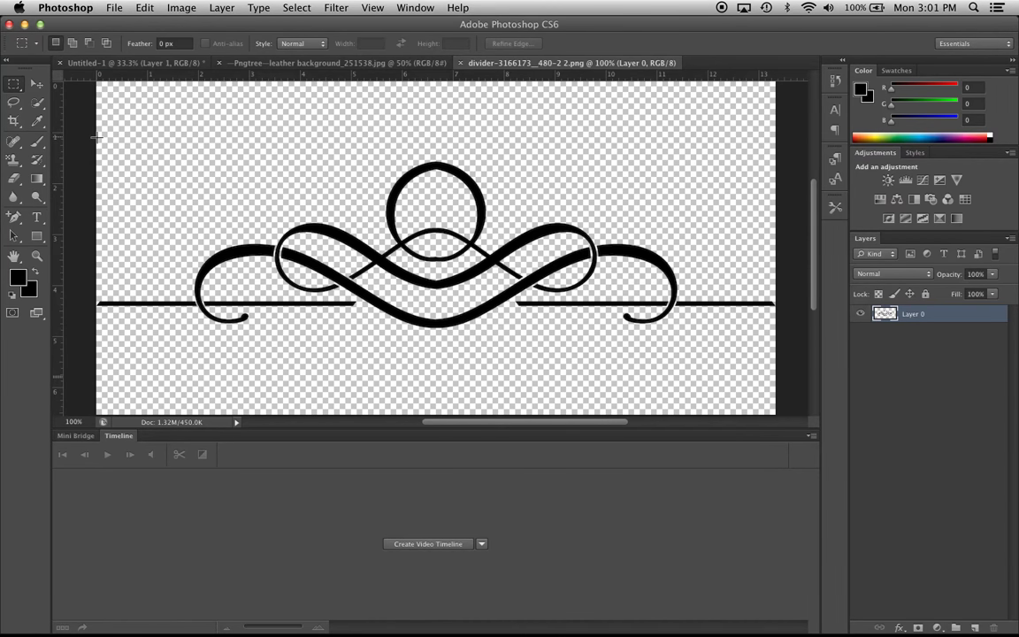
{"action": "left_click_drag", "start_coordinate": [97, 137], "coordinate": [757, 341]}
{"action": "left_click", "coordinate": [760, 345]}
{"action": "left_click_drag", "start_coordinate": [95, 131], "coordinate": [775, 375]}
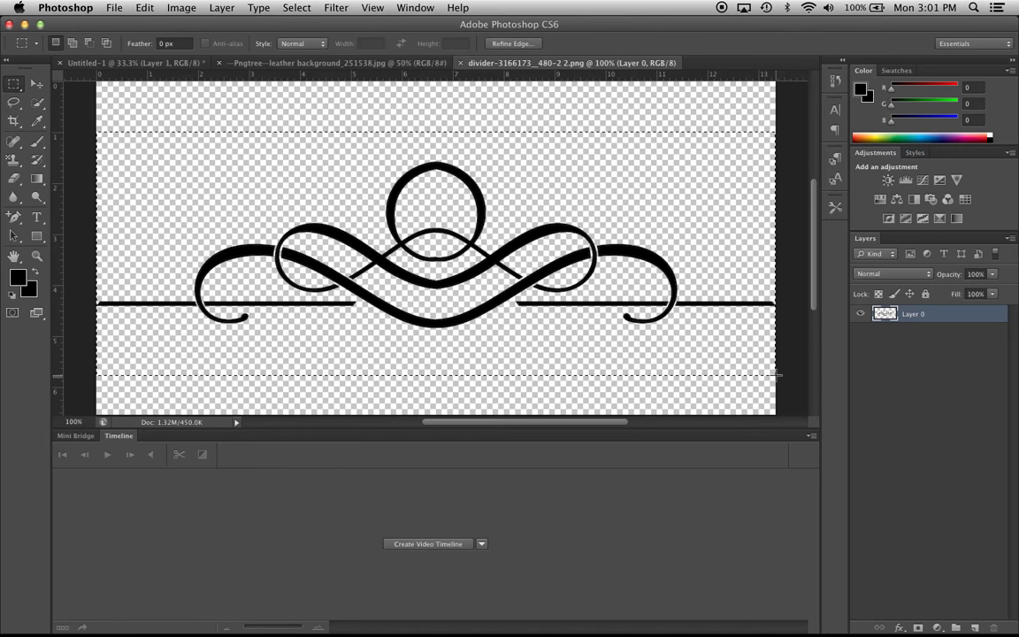
{"action": "left_click", "coordinate": [151, 9]}
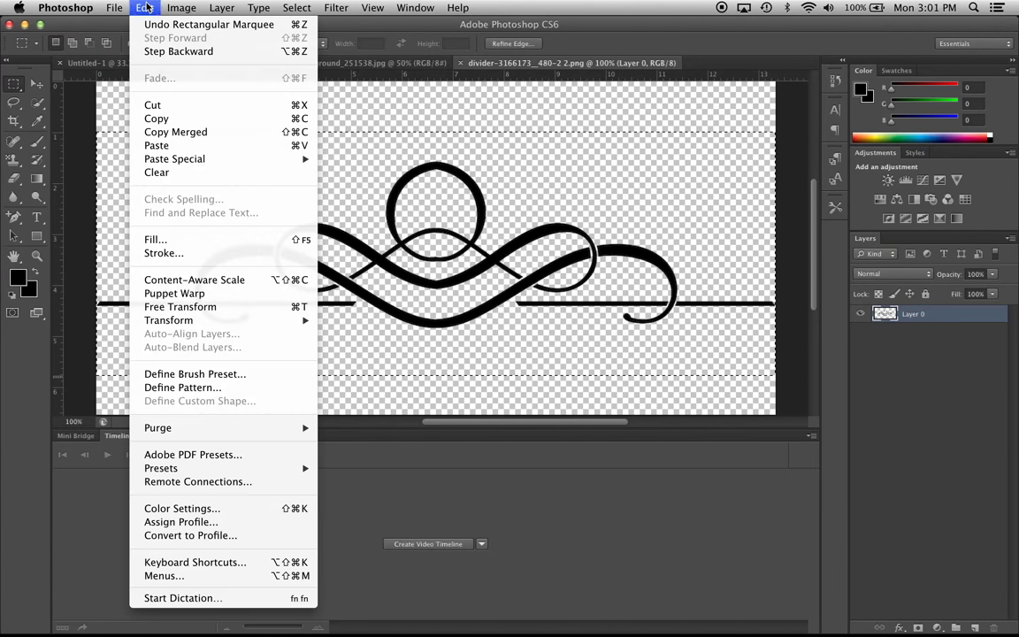
{"action": "left_click", "coordinate": [162, 122]}
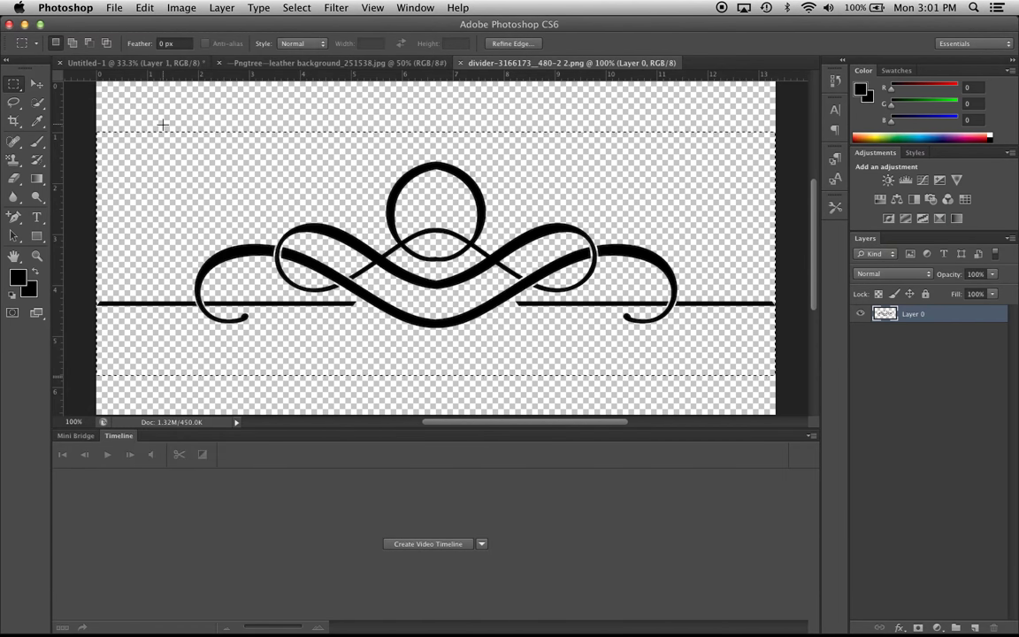
Paste the copied divider into the Untitled-1 document and move it to the upper-right area of the canvas.
{"action": "left_click", "coordinate": [116, 64]}
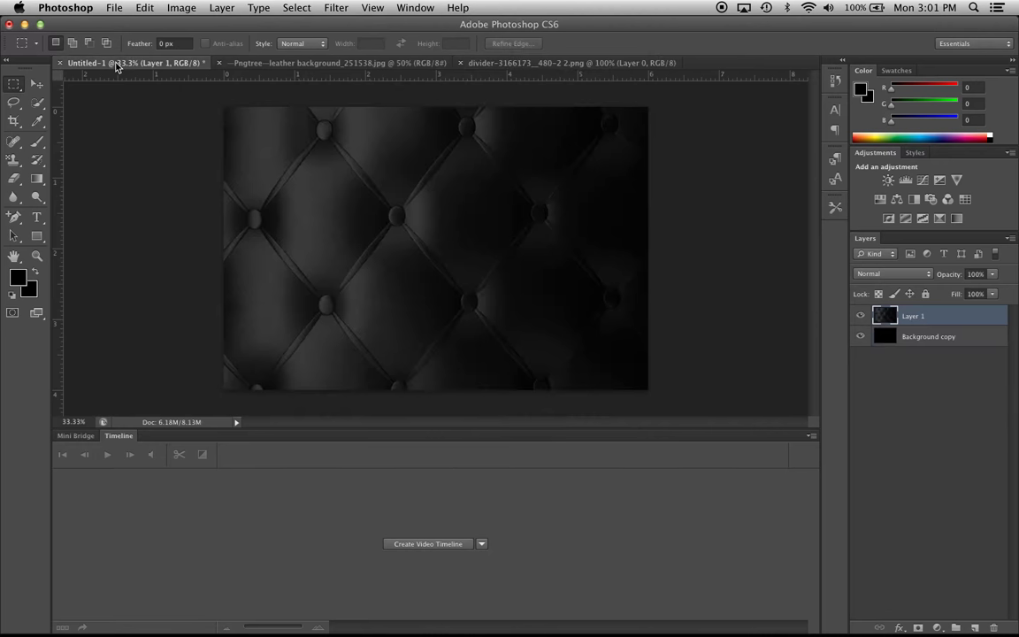
{"action": "left_click", "coordinate": [145, 9]}
{"action": "left_click", "coordinate": [161, 145]}
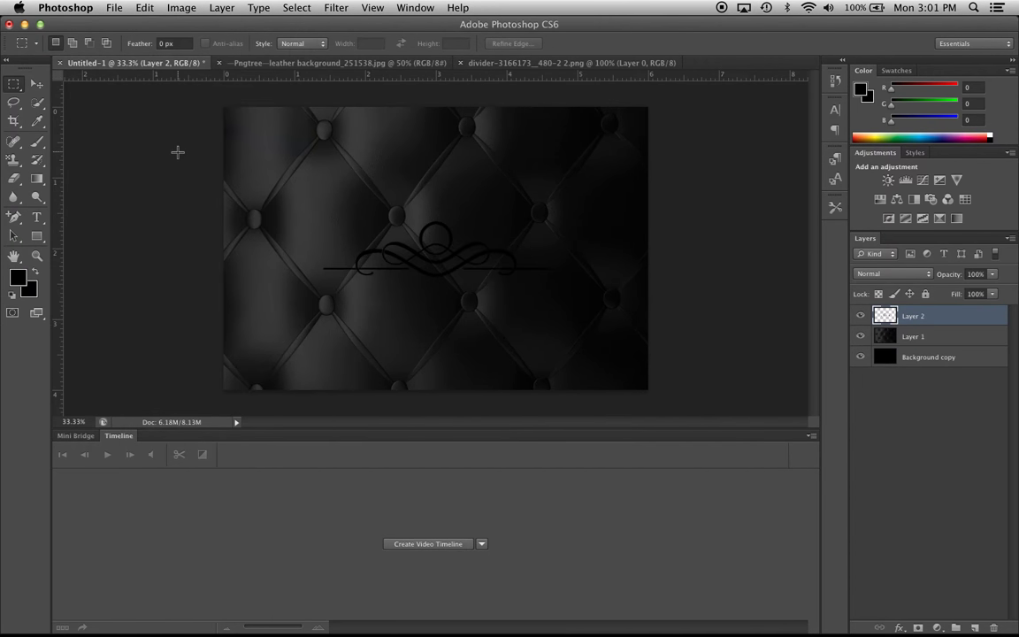
{"action": "left_click", "coordinate": [37, 83]}
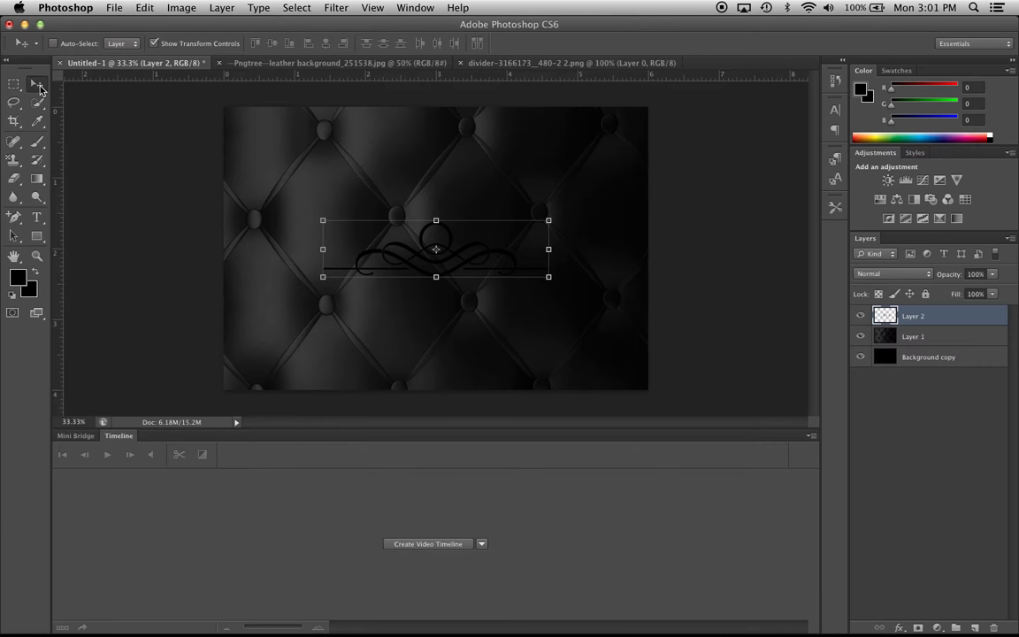
{"action": "left_click_drag", "start_coordinate": [455, 255], "coordinate": [546, 161]}
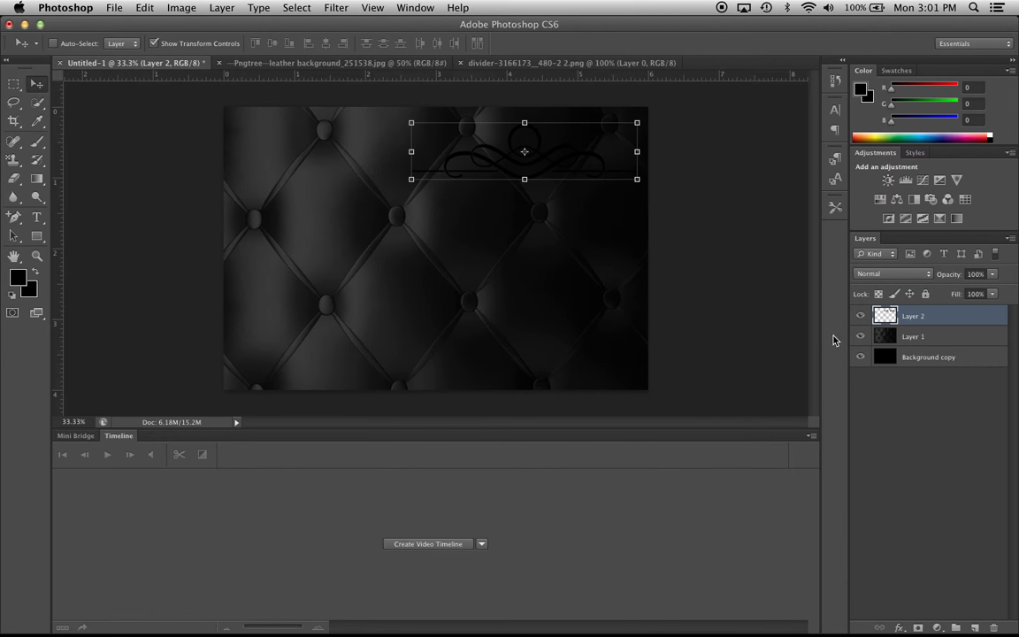
Enable a Gradient Overlay in the divider layer's Layer Style, leaving Color Overlay off, and show the gradient settings.
{"action": "double_click", "coordinate": [981, 322]}
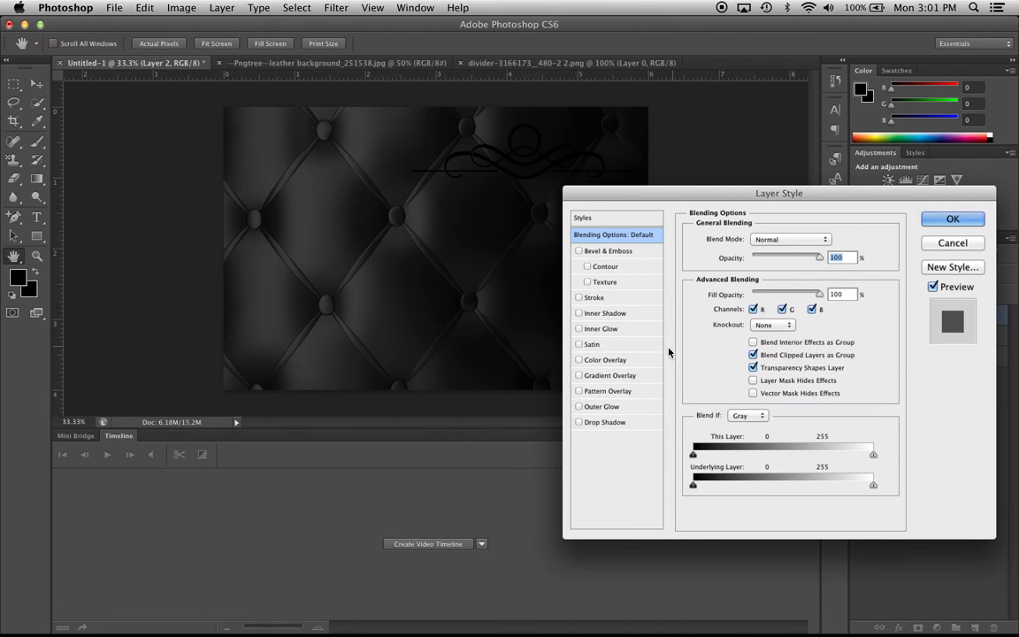
{"action": "left_click", "coordinate": [578, 360]}
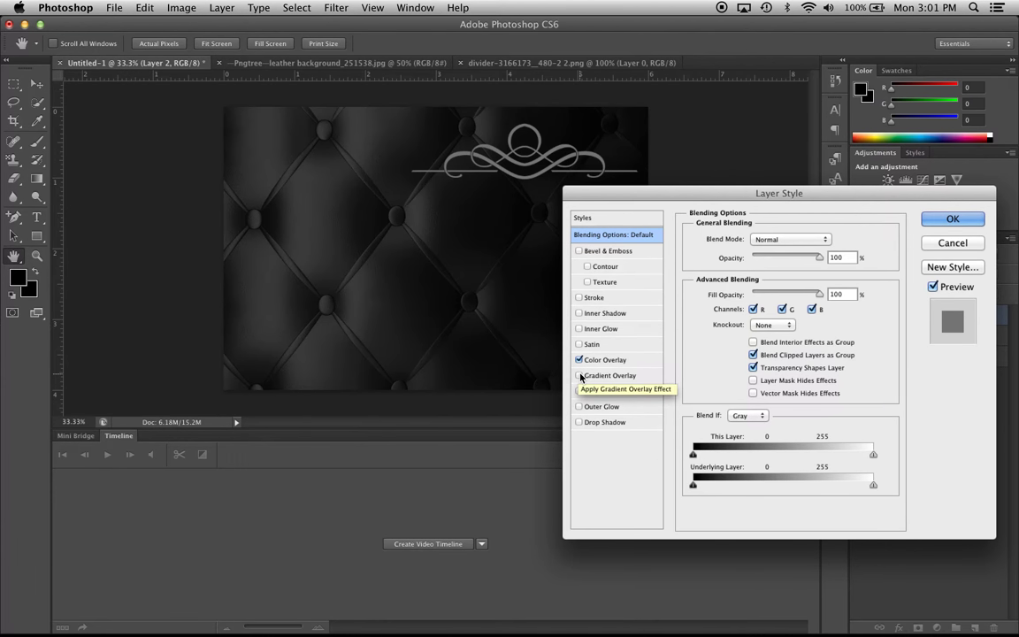
{"action": "left_click", "coordinate": [579, 360]}
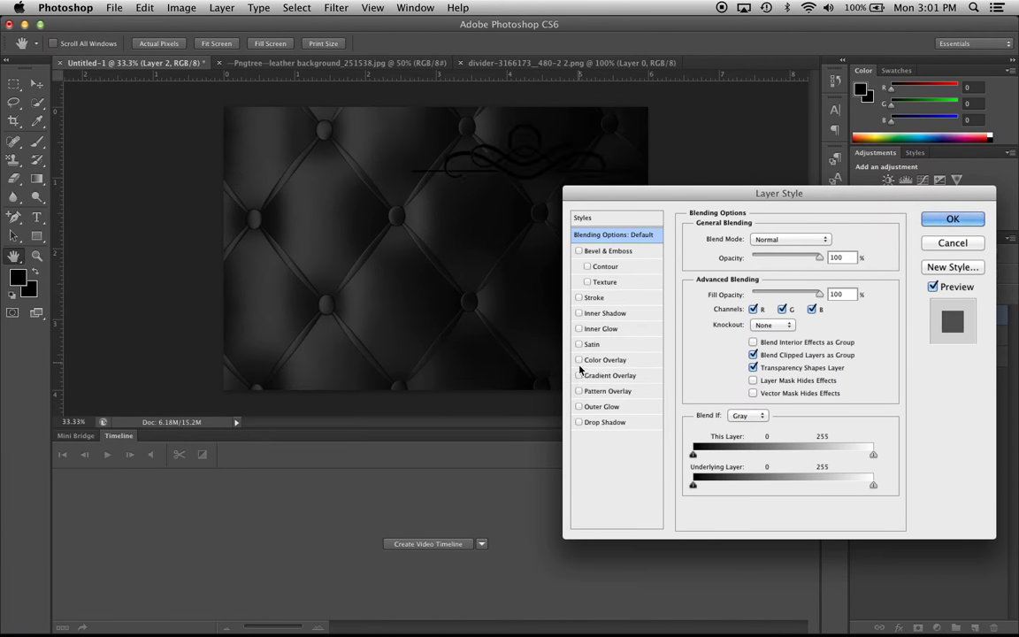
{"action": "left_click", "coordinate": [578, 376]}
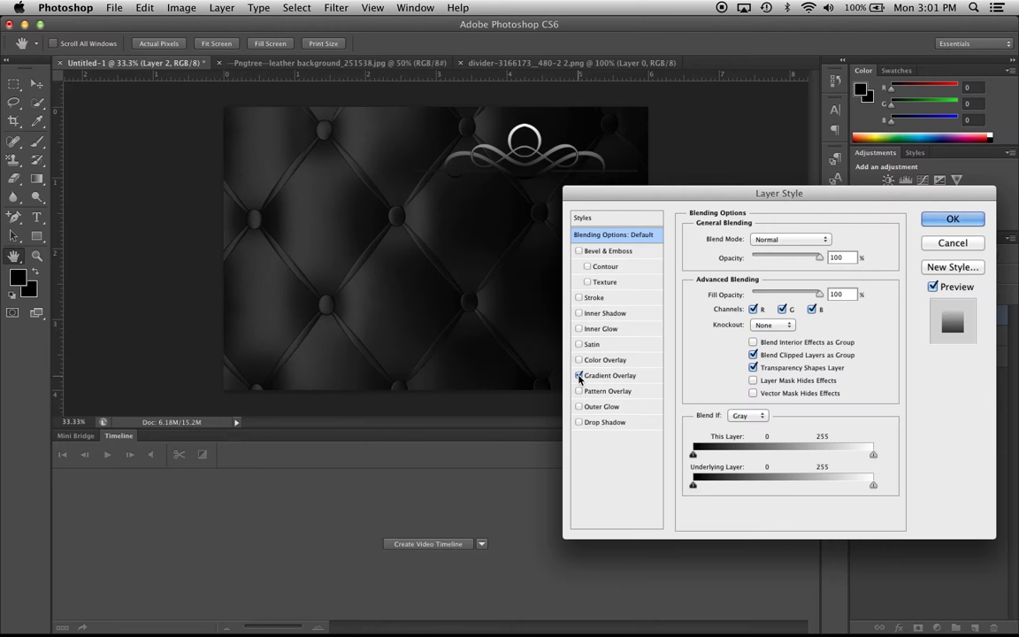
{"action": "left_click", "coordinate": [650, 377]}
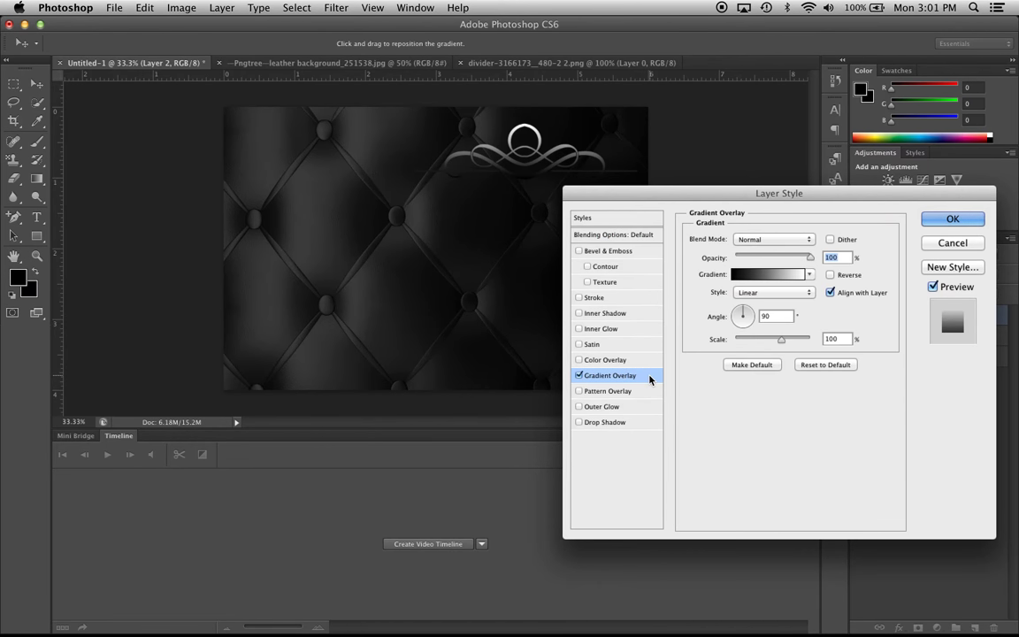
Apply the gold preset to the divider's overlay gradient, with the darker gold color stop at 73% location.
{"action": "left_click", "coordinate": [790, 277]}
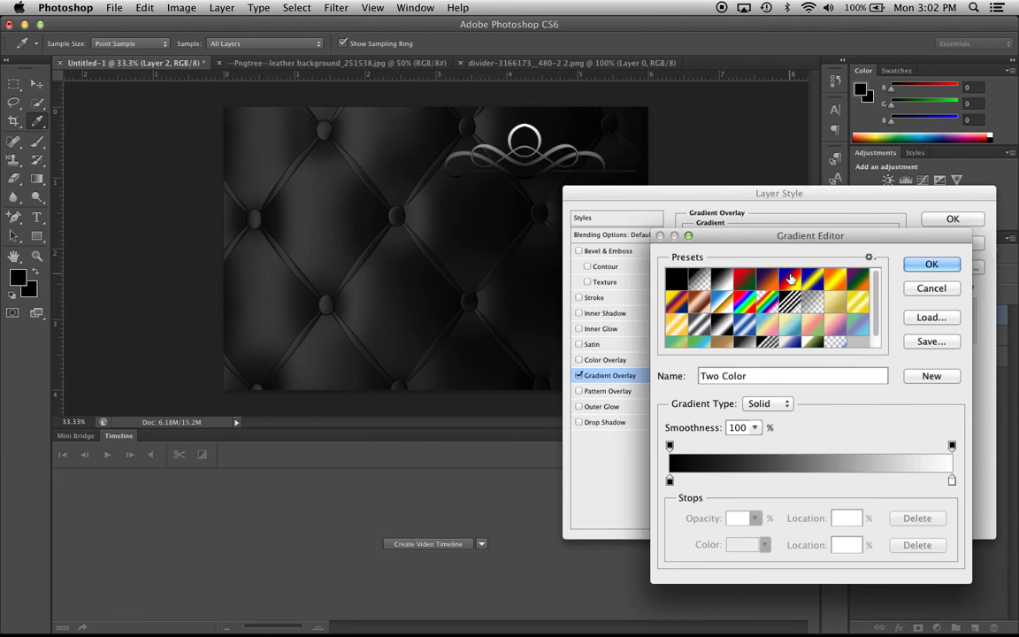
{"action": "left_click", "coordinate": [837, 304]}
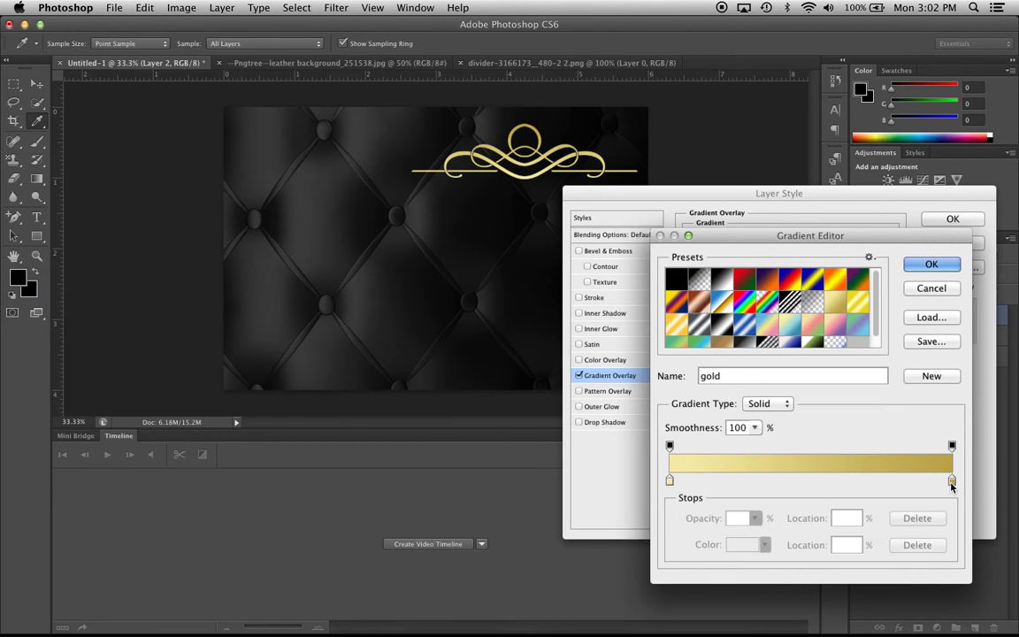
{"action": "left_click_drag", "start_coordinate": [951, 480], "coordinate": [876, 479]}
{"action": "left_click", "coordinate": [929, 263]}
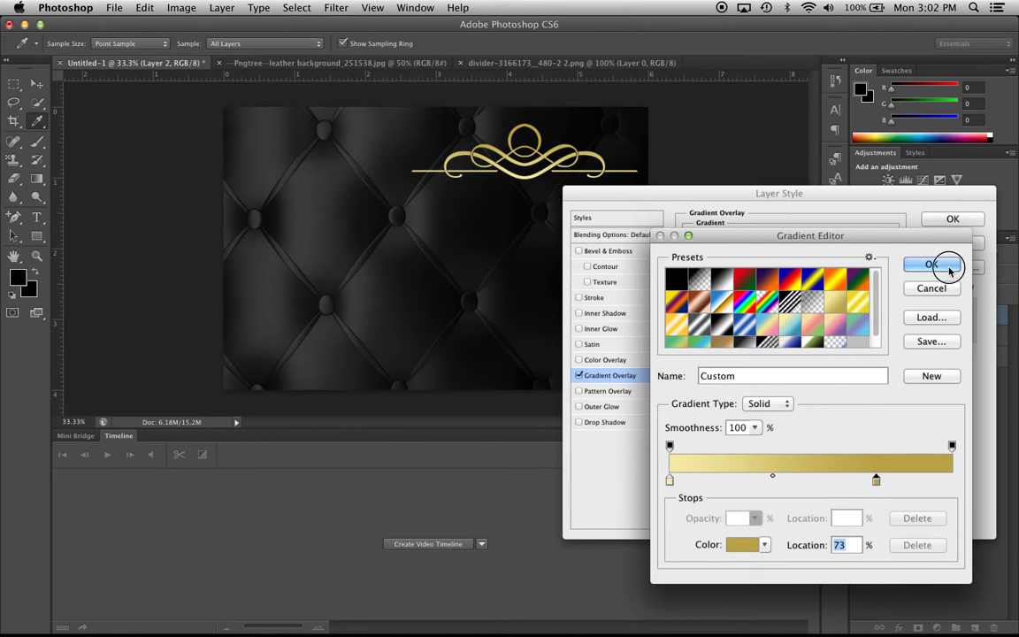
Try an Outer Glow with a size of 3 px on the divider layer.
{"action": "left_click", "coordinate": [579, 406]}
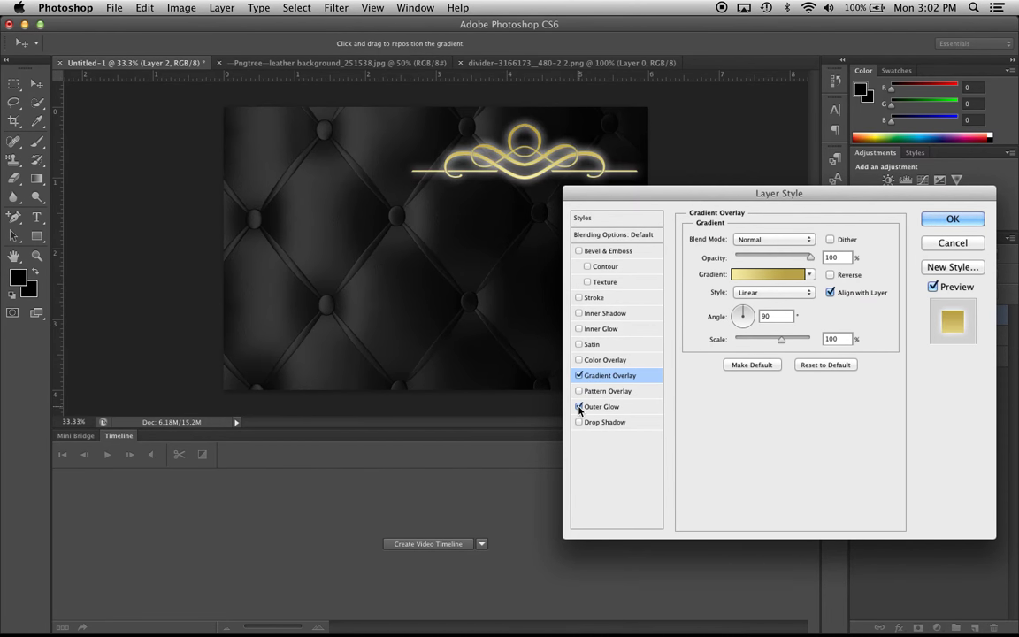
{"action": "left_click", "coordinate": [646, 407]}
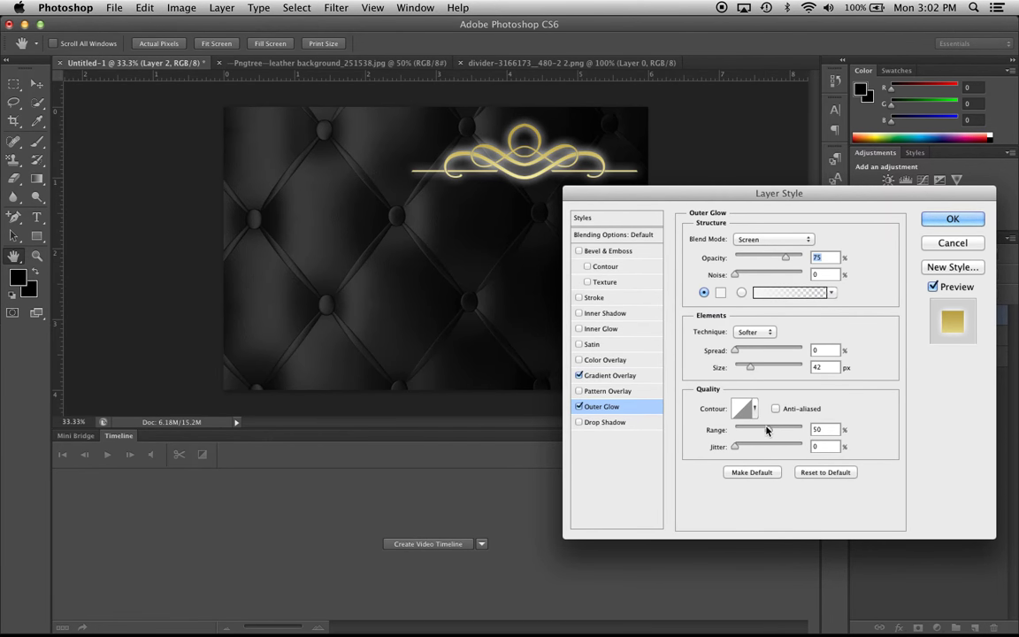
{"action": "left_click_drag", "start_coordinate": [749, 370], "coordinate": [735, 369]}
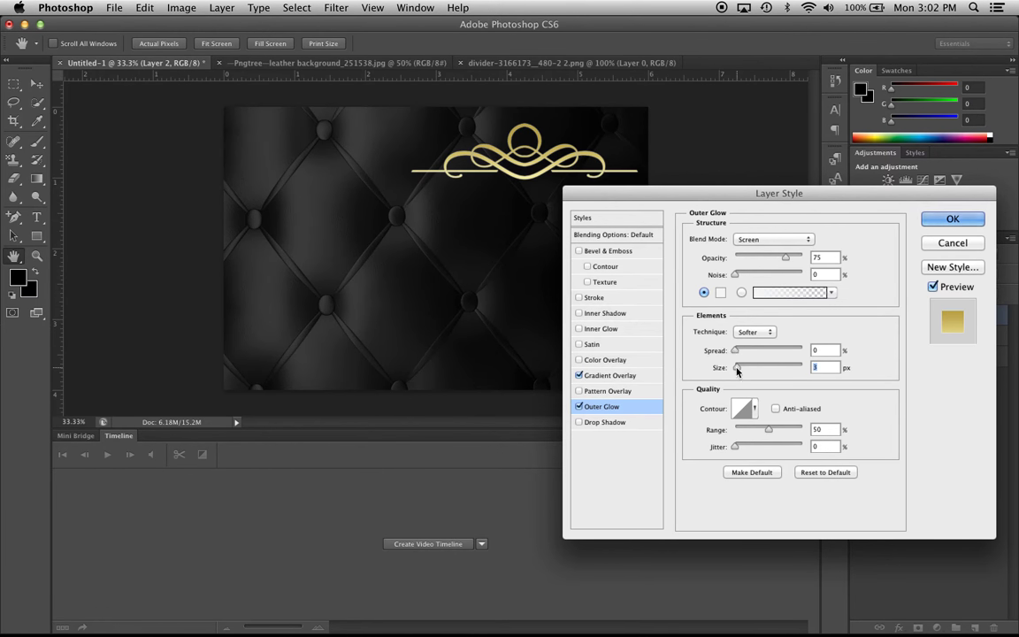
{"action": "left_click", "coordinate": [579, 406]}
Apply the divider's layer style with only the gold Gradient Overlay and nudge the divider slightly upward.
{"action": "left_click", "coordinate": [953, 218]}
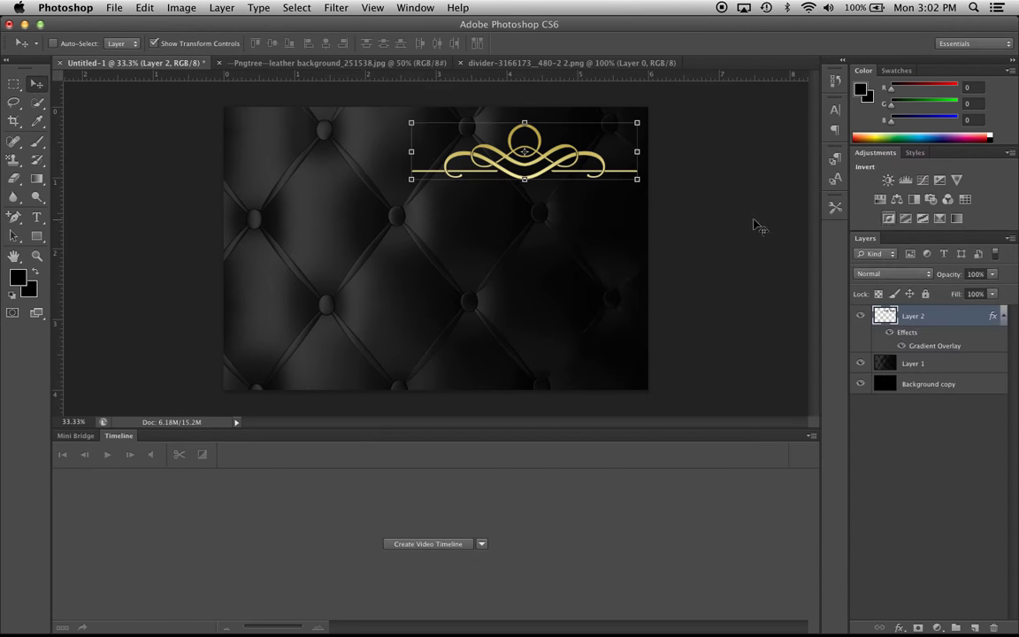
{"action": "left_click_drag", "start_coordinate": [463, 150], "coordinate": [464, 148]}
{"action": "key", "text": "Up"}
{"action": "key", "text": "Up"}
{"action": "key", "text": "Up"}
{"action": "key", "text": "Up"}
{"action": "key", "text": "Up"}
{"action": "key", "text": "Up"}
{"action": "key", "text": "Up"}
{"action": "key", "text": "Up"}
{"action": "key", "text": "Up"}
{"action": "key", "text": "Up"}
{"action": "key", "text": "Up"}
{"action": "key", "text": "Up"}
{"action": "key", "text": "Up"}
{"action": "key", "text": "Up"}
{"action": "key", "text": "Up"}
{"action": "key", "text": "Up"}
{"action": "key", "text": "Up"}
{"action": "key", "text": "Up"}
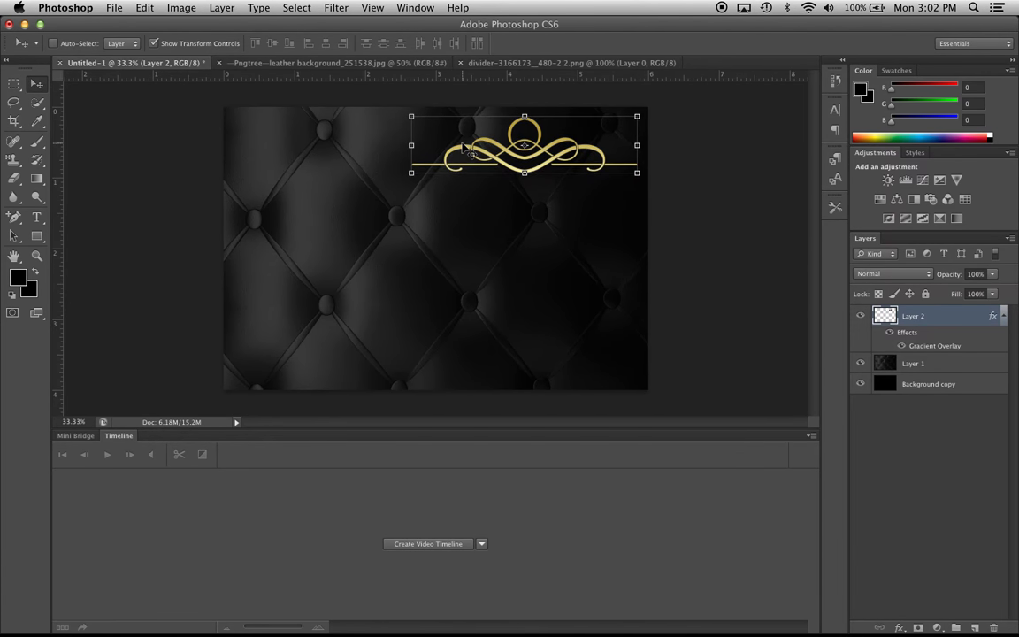
Scale the divider to 92.50% width and 83.82% height, position its center at X 1311, Y 135 px, and apply the transformation.
{"action": "left_click_drag", "start_coordinate": [412, 142], "coordinate": [428, 143]}
{"action": "mouse_move", "coordinate": [532, 113]}
{"action": "left_mouse_down"}
{"action": "mouse_move", "coordinate": [533, 89]}
{"action": "mouse_move", "coordinate": [533, 123]}
{"action": "left_mouse_up"}
{"action": "key", "text": "Up"}
{"action": "key", "text": "Up"}
{"action": "key", "text": "Up"}
{"action": "key", "text": "Up"}
{"action": "key", "text": "Up"}
{"action": "key", "text": "Up"}
{"action": "key", "text": "Up"}
{"action": "key", "text": "Up"}
{"action": "key", "text": "Up"}
{"action": "key", "text": "Up"}
{"action": "key", "text": "Up"}
{"action": "key", "text": "Up"}
{"action": "key", "text": "Up"}
{"action": "key", "text": "Up"}
{"action": "key", "text": "Up"}
{"action": "key", "text": "Up"}
{"action": "key", "text": "Up"}
{"action": "key", "text": "Up"}
{"action": "key", "text": "Up"}
{"action": "key", "text": "Up"}
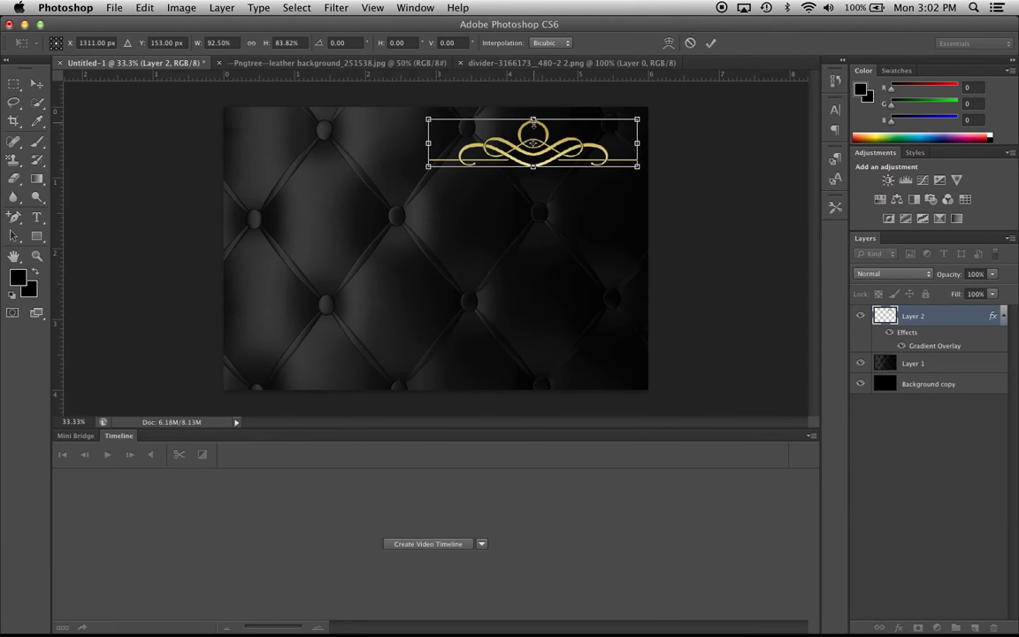
{"action": "key", "text": "Up"}
{"action": "key", "text": "Up"}
{"action": "key", "text": "Up"}
{"action": "key", "text": "Up"}
{"action": "key", "text": "Up"}
{"action": "key", "text": "Up"}
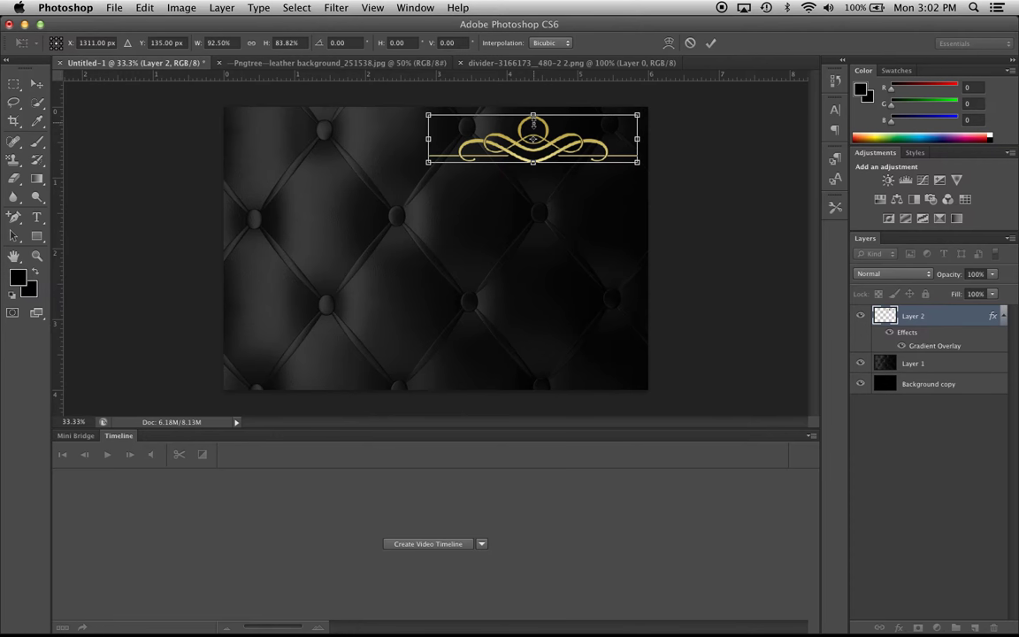
{"action": "left_click", "coordinate": [36, 83]}
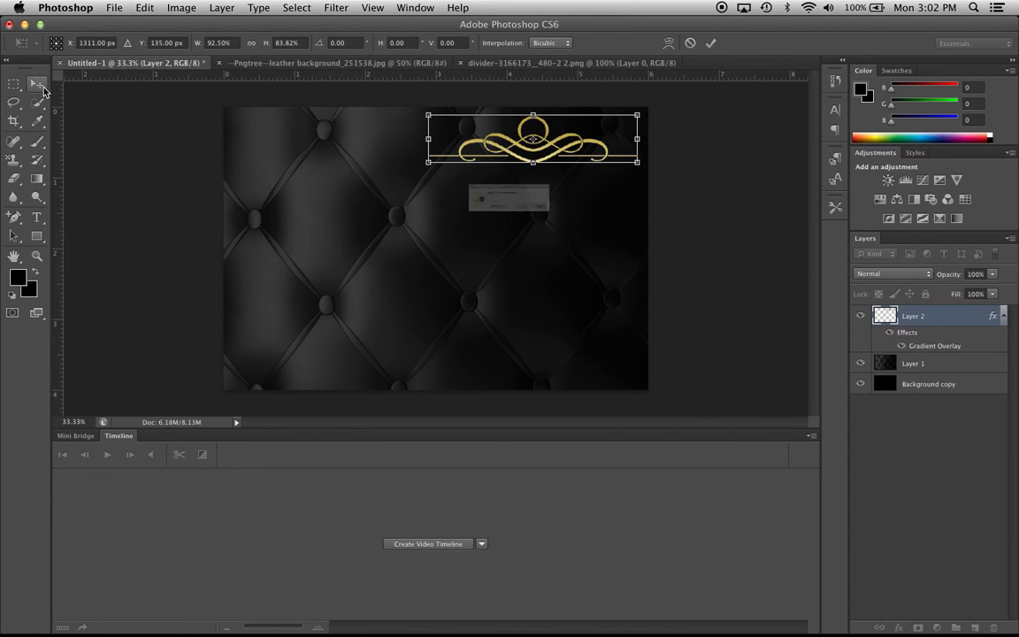
{"action": "left_click", "coordinate": [647, 233]}
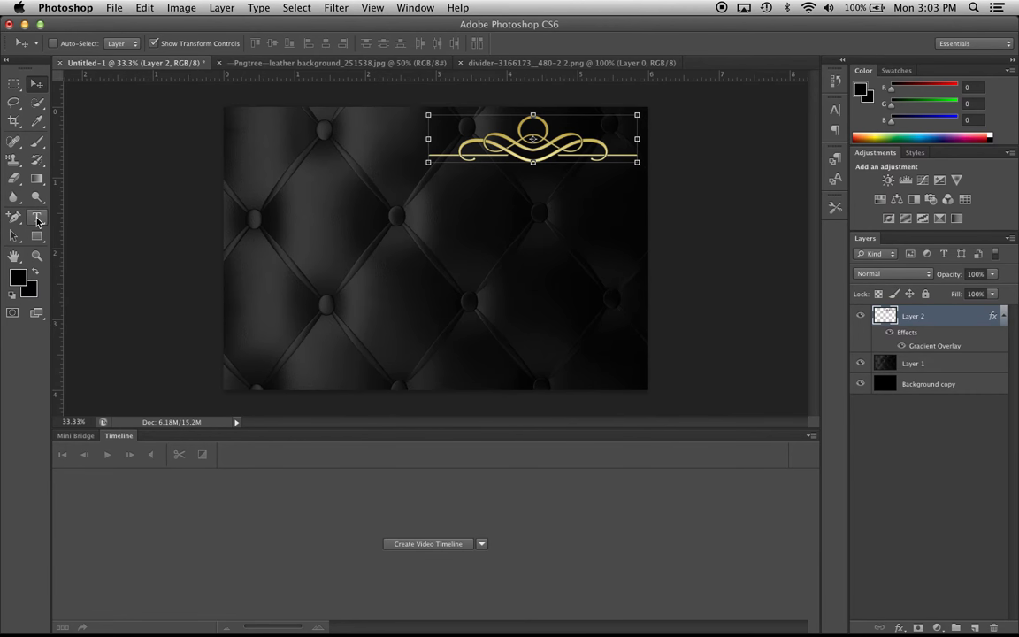
Add a text layer with the couple's first names joined by an ampersand below the divider, directly above Layer 1.
{"action": "left_click", "coordinate": [945, 370]}
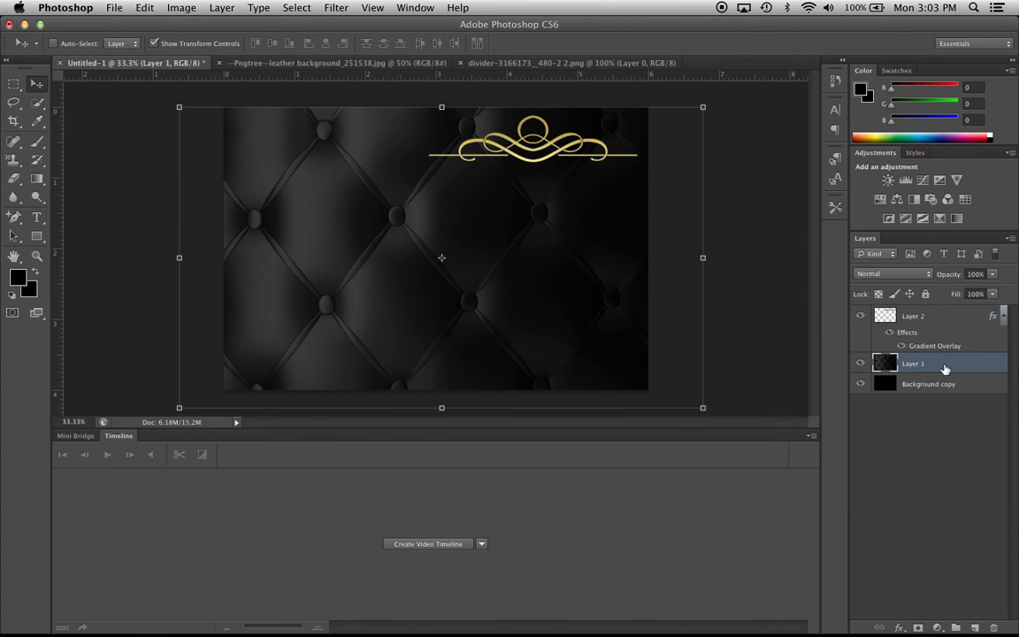
{"action": "left_click", "coordinate": [38, 217]}
{"action": "left_click", "coordinate": [436, 206]}
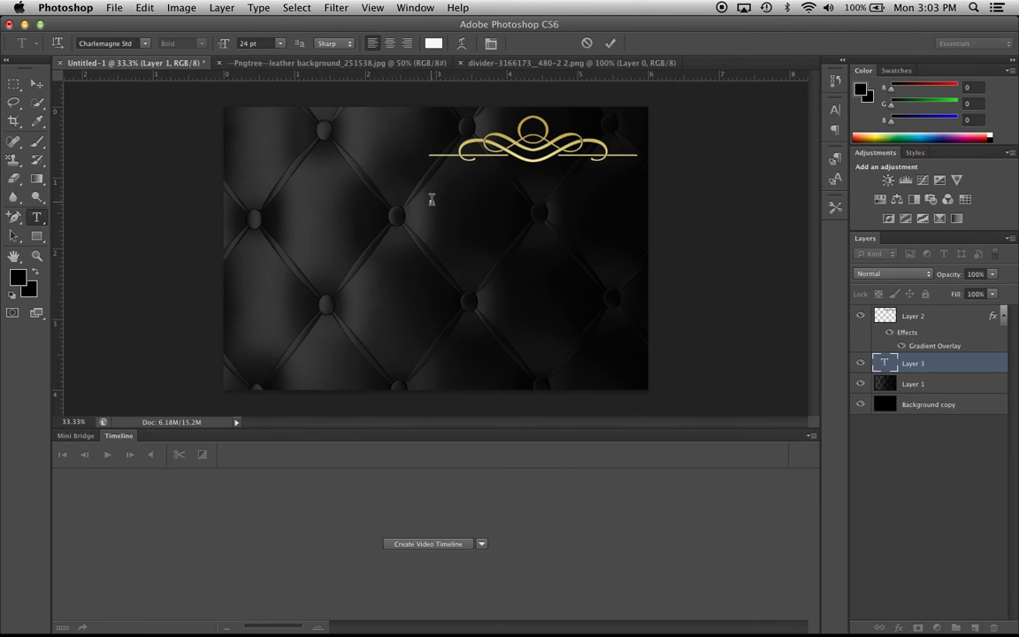
{"action": "type", "text": "ALEX &"}
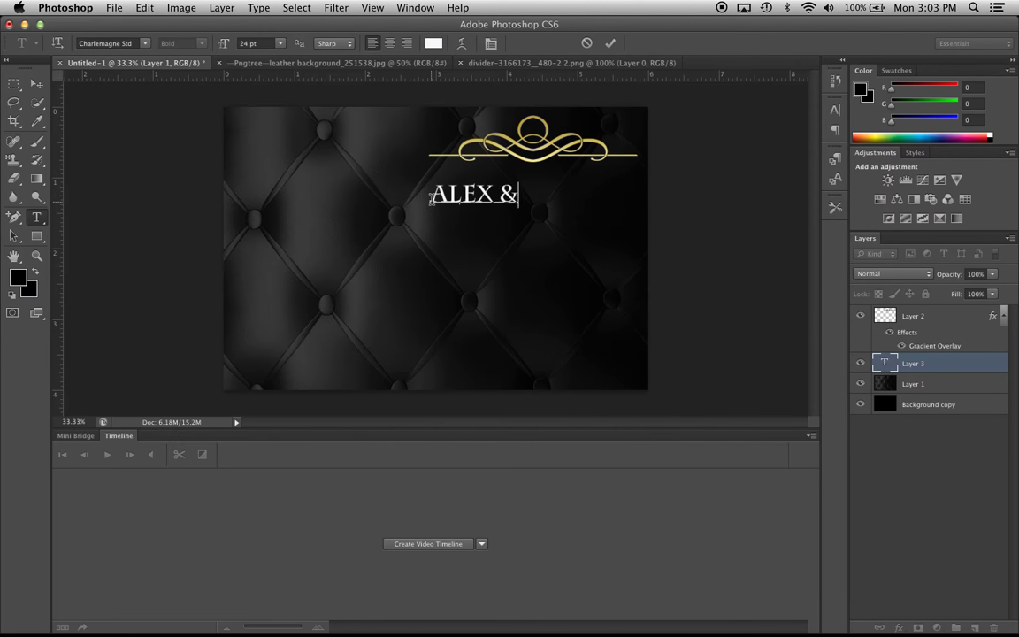
{"action": "type", "text": " BRENDA"}
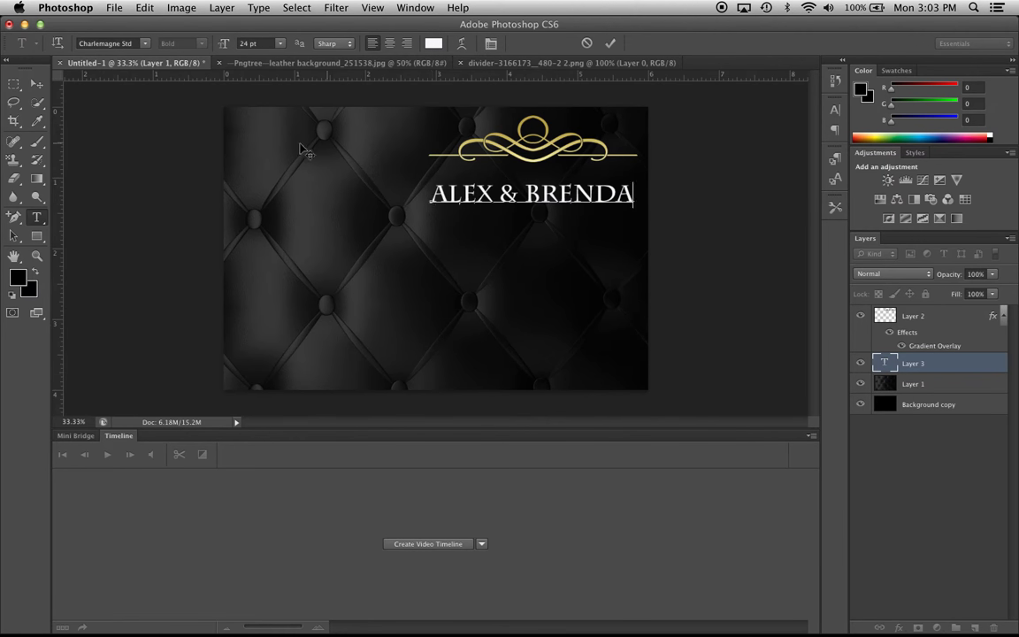
Change the font of the couple's names to Snell Roundhand and commit the text.
{"action": "left_click_drag", "start_coordinate": [633, 193], "coordinate": [385, 188]}
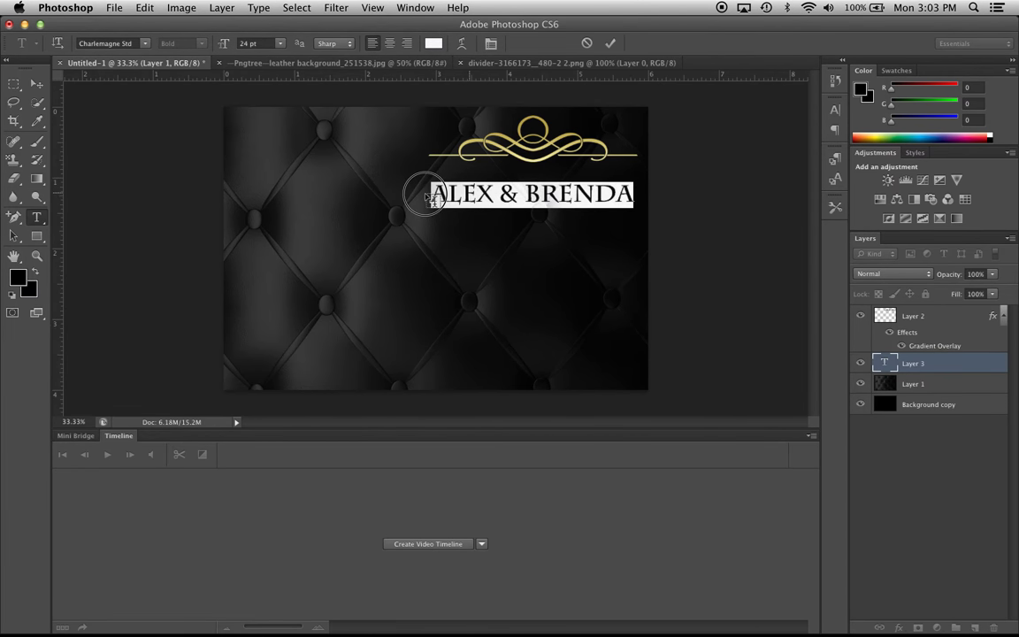
{"action": "left_click", "coordinate": [144, 42]}
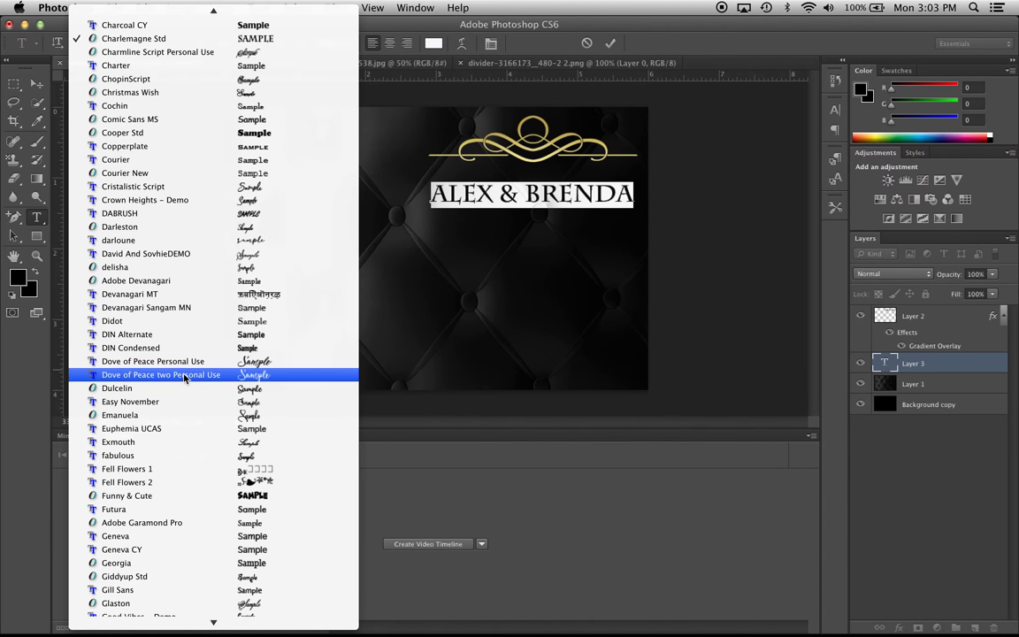
{"action": "left_click", "coordinate": [184, 415]}
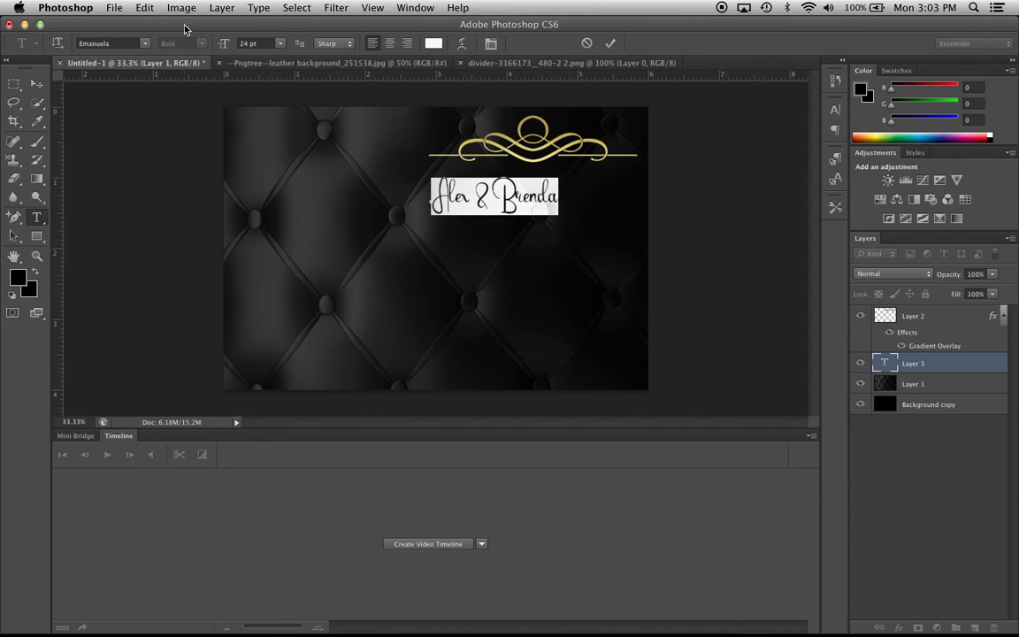
{"action": "left_click", "coordinate": [147, 42]}
{"action": "scroll", "coordinate": [190, 386], "scroll_direction": "down", "scroll_amount": 10}
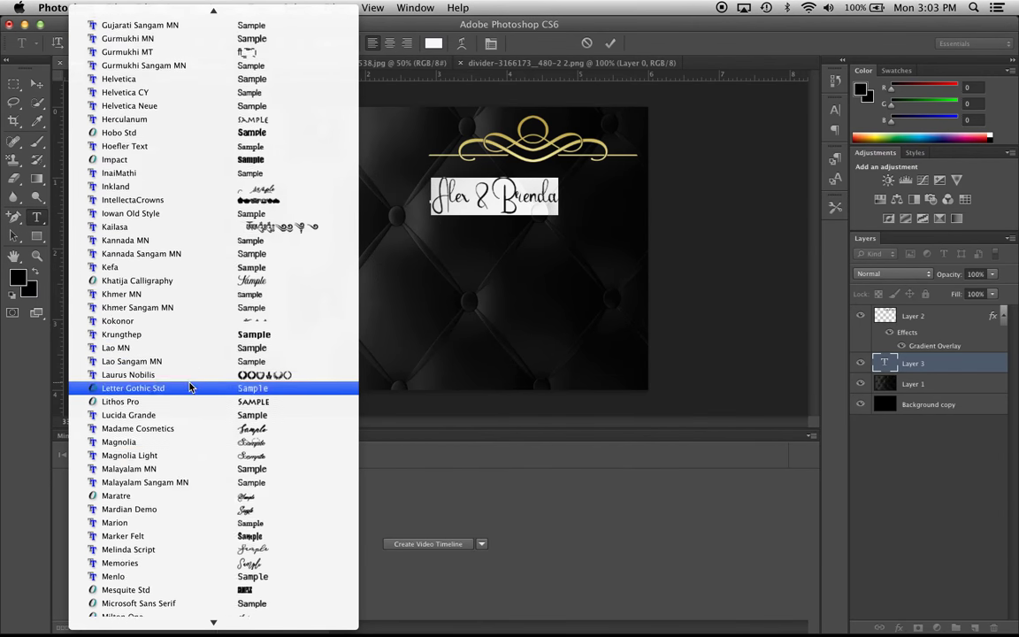
{"action": "scroll", "coordinate": [177, 353], "scroll_direction": "down", "scroll_amount": 15}
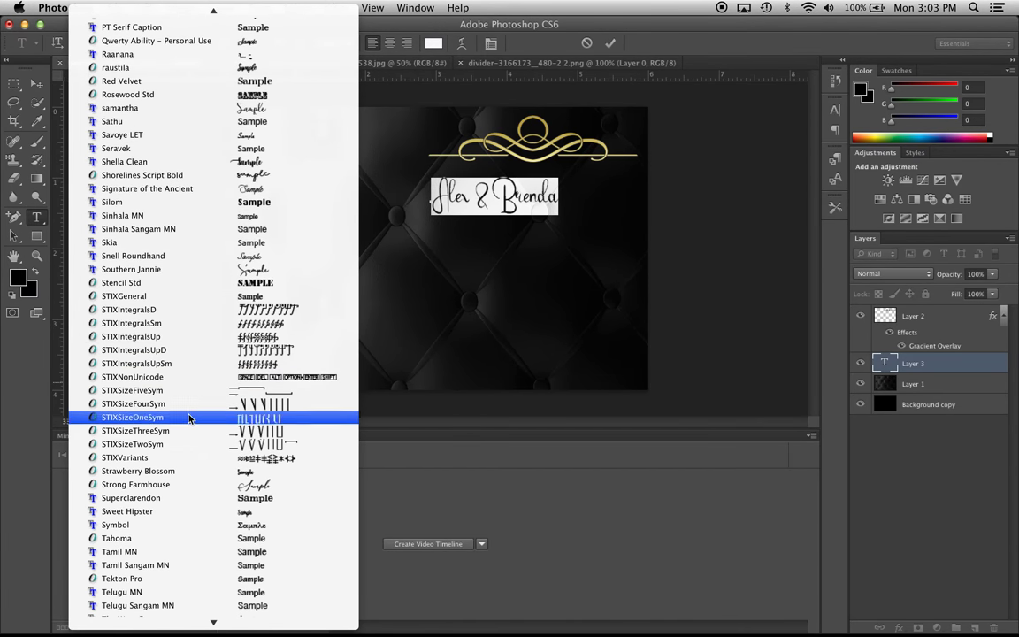
{"action": "left_click", "coordinate": [204, 256]}
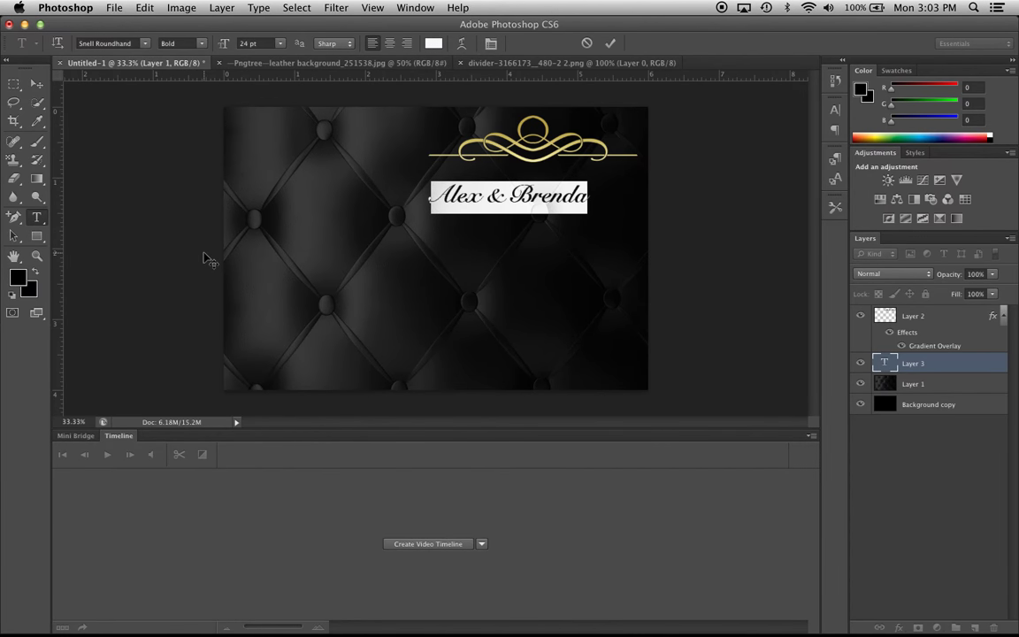
{"action": "left_click", "coordinate": [37, 82]}
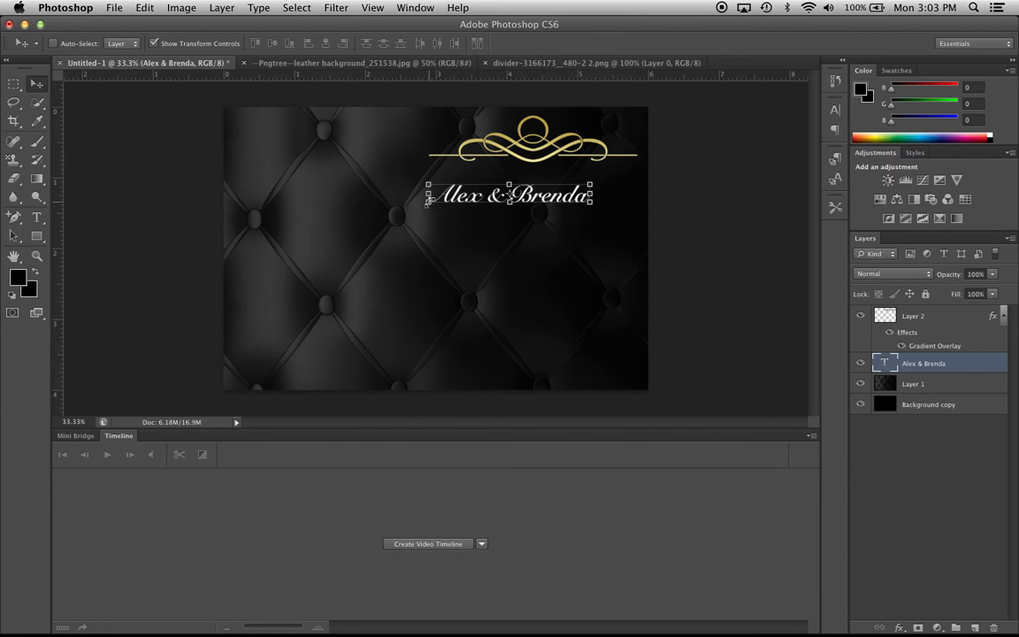
Scale the couple's names to 113.17% width and 148.81% height and move them beneath the divider.
{"action": "left_click_drag", "start_coordinate": [426, 204], "coordinate": [427, 212]}
{"action": "left_click_drag", "start_coordinate": [422, 215], "coordinate": [406, 213]}
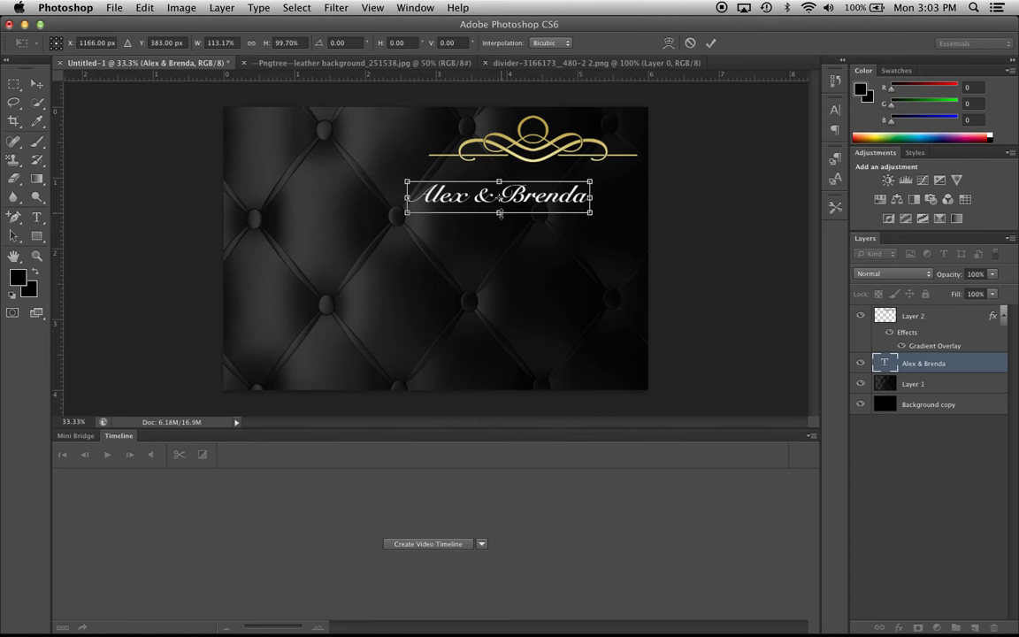
{"action": "left_click_drag", "start_coordinate": [498, 213], "coordinate": [585, 191]}
Nudge the couple's names close under the divider, centered at X 1320, Y 315 px, and apply the transformation.
{"action": "key", "text": "Up"}
{"action": "key", "text": "Up"}
{"action": "key", "text": "Up"}
{"action": "key", "text": "Up"}
{"action": "key", "text": "Up"}
{"action": "key", "text": "Up"}
{"action": "key", "text": "Up"}
{"action": "key", "text": "Up"}
{"action": "key", "text": "Up"}
{"action": "key", "text": "Up"}
{"action": "key", "text": "Up"}
{"action": "key", "text": "Up"}
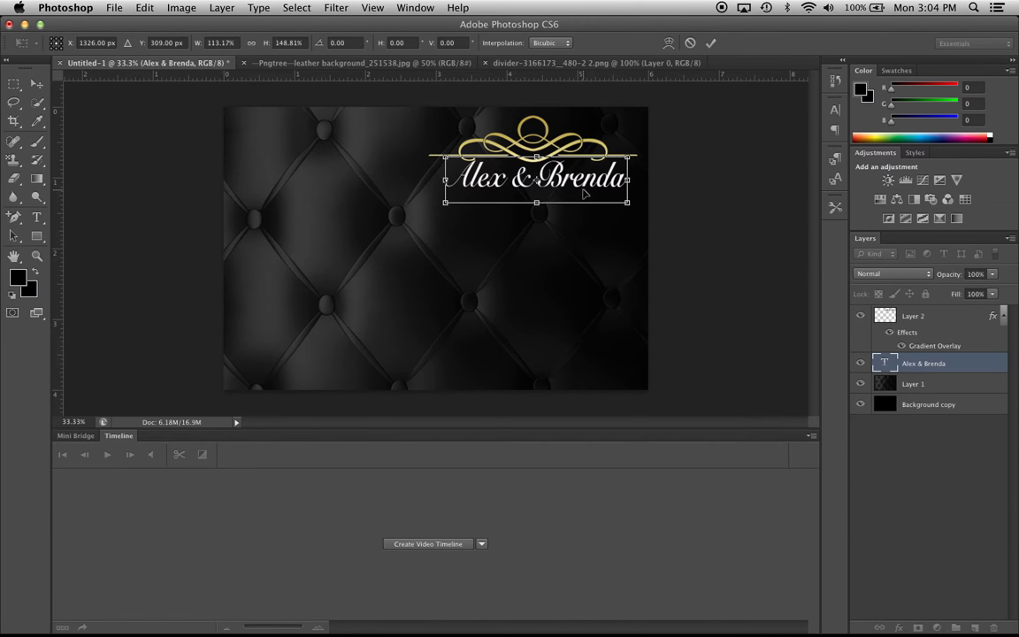
{"action": "key", "text": "Down"}
{"action": "key", "text": "Down"}
{"action": "key", "text": "Down"}
{"action": "key", "text": "Down"}
{"action": "key", "text": "Down"}
{"action": "key", "text": "Down"}
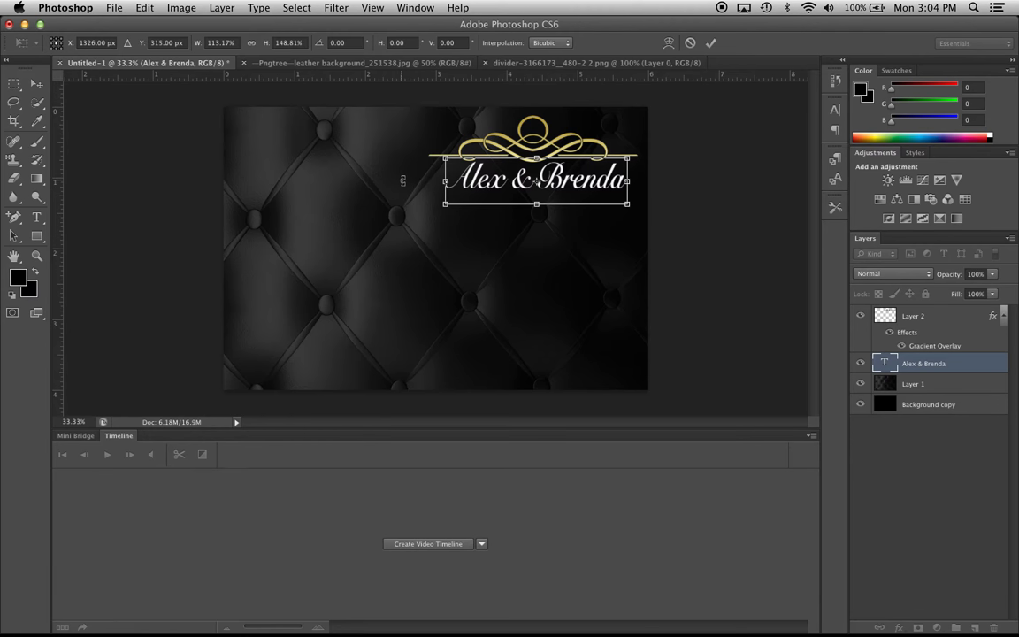
{"action": "key", "text": "Left"}
{"action": "key", "text": "Left"}
{"action": "key", "text": "Left"}
{"action": "key", "text": "Left"}
{"action": "key", "text": "Left"}
{"action": "key", "text": "Left"}
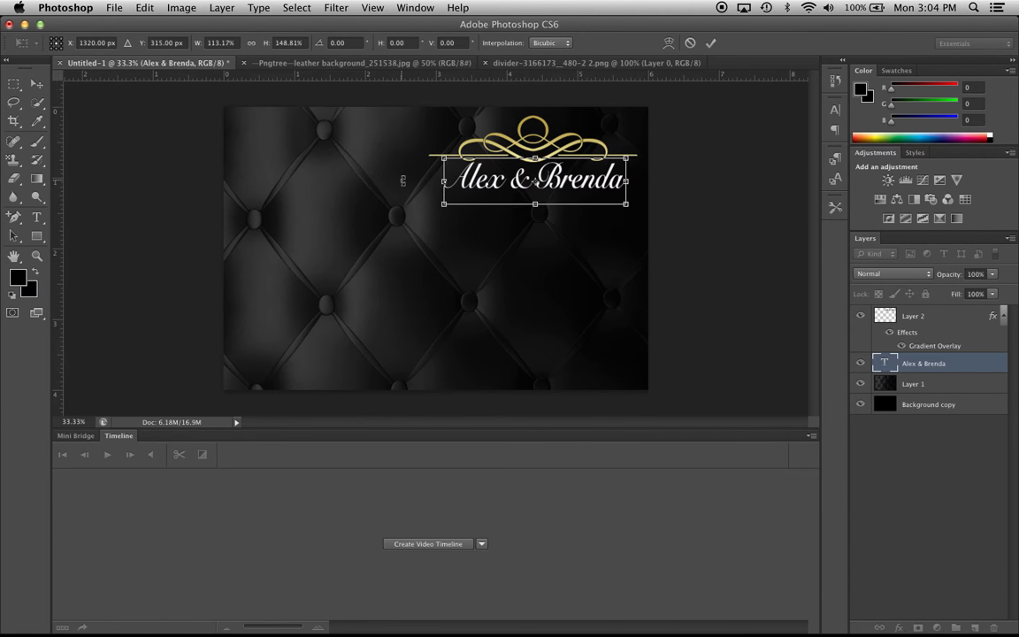
{"action": "left_click", "coordinate": [36, 83]}
{"action": "left_click", "coordinate": [652, 235]}
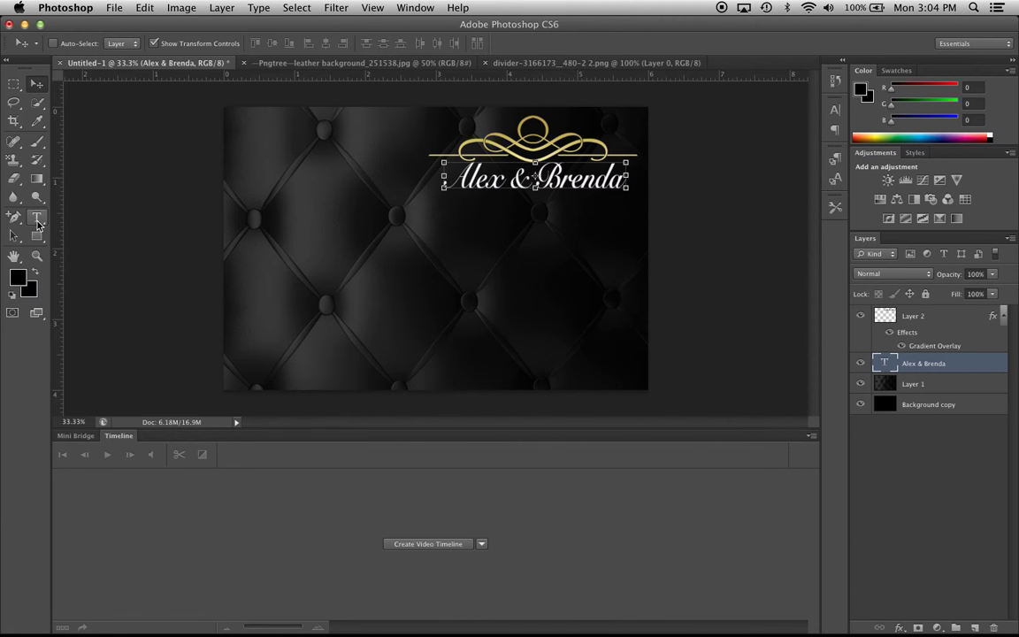
Add a separate text layer reading "March 28,2020" below the couple's names.
{"action": "left_click", "coordinate": [37, 221]}
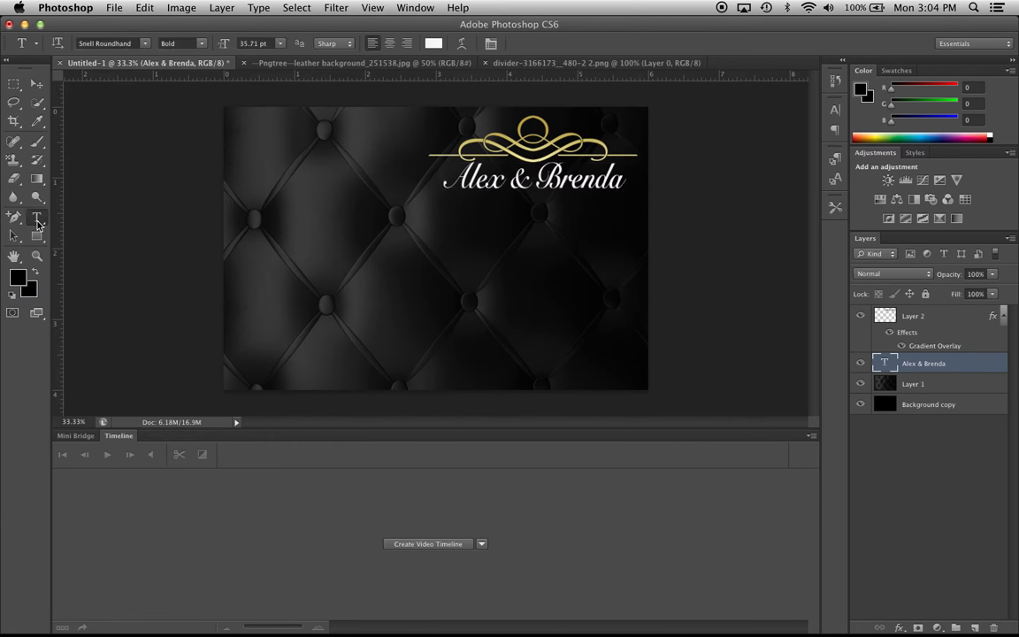
{"action": "left_click", "coordinate": [485, 245]}
{"action": "type", "text": "M"}
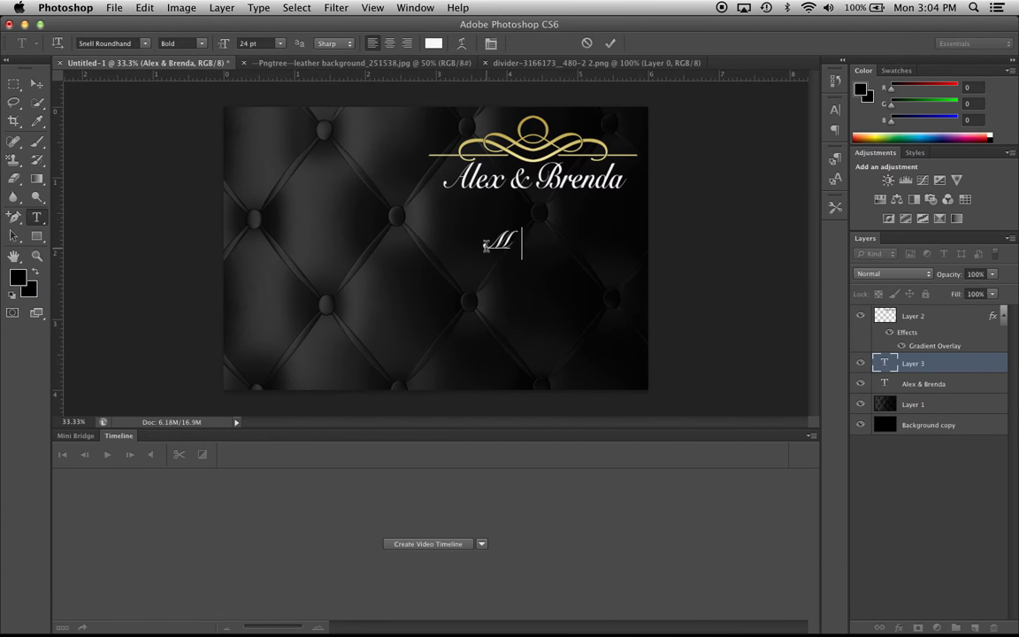
{"action": "type", "text": "arch 28,2020"}
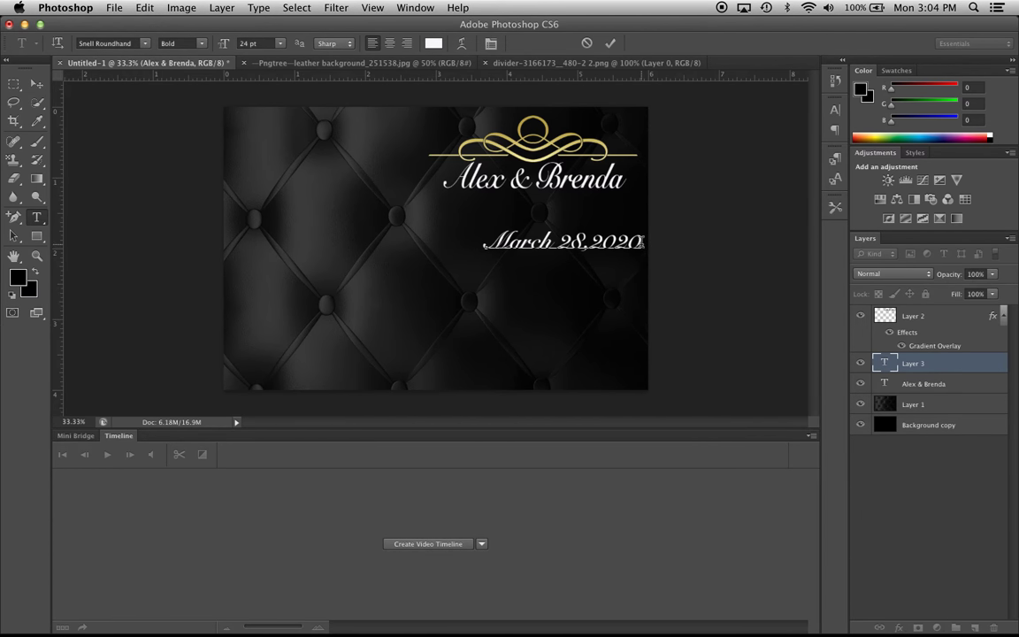
Change the date text's font to Charlemagne Std and commit the text.
{"action": "left_click_drag", "start_coordinate": [642, 241], "coordinate": [408, 217]}
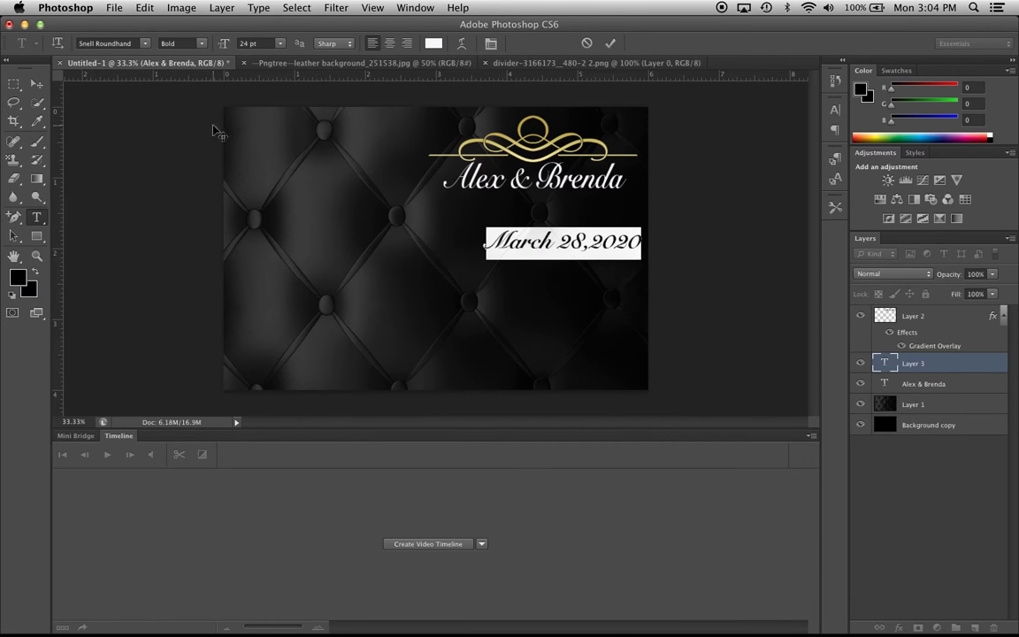
{"action": "left_click", "coordinate": [144, 46]}
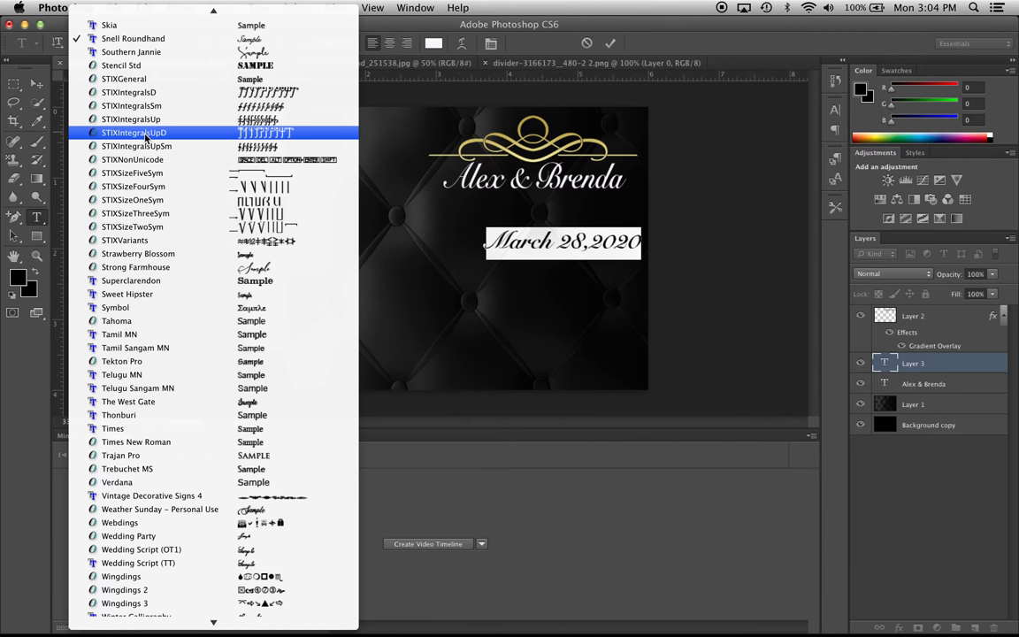
{"action": "scroll", "coordinate": [144, 136], "scroll_direction": "up", "scroll_amount": 15}
{"action": "scroll", "coordinate": [144, 136], "scroll_direction": "down", "scroll_amount": 10}
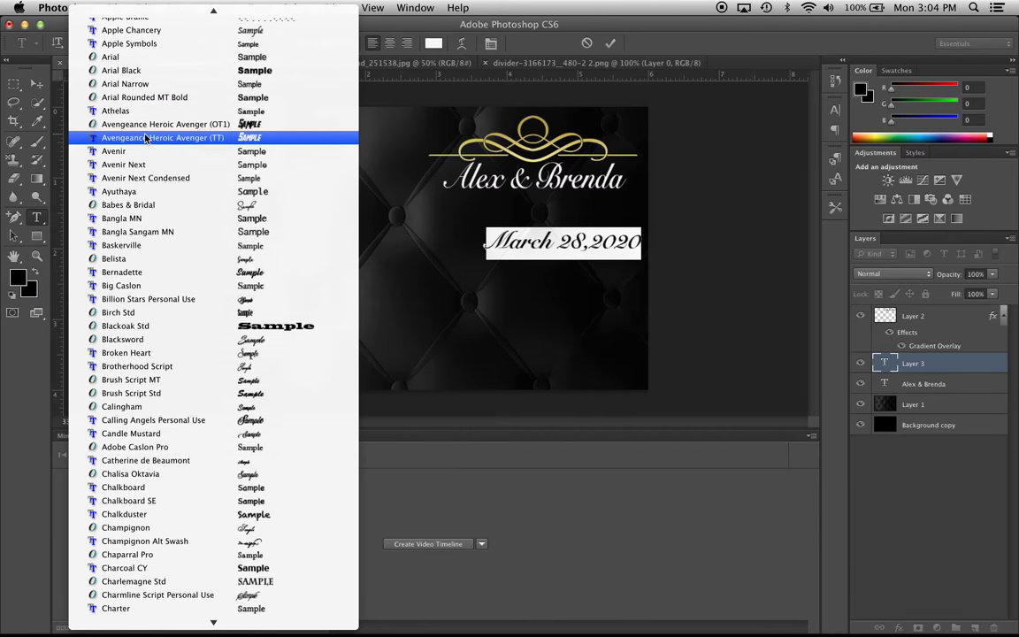
{"action": "scroll", "coordinate": [173, 478], "scroll_direction": "down", "scroll_amount": 2}
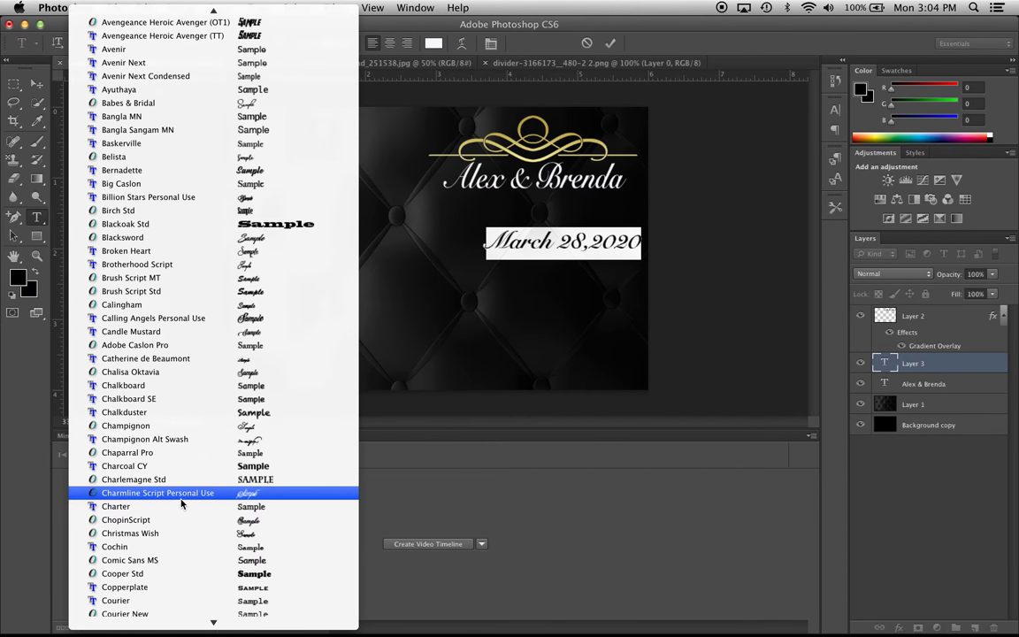
{"action": "key", "text": "Escape"}
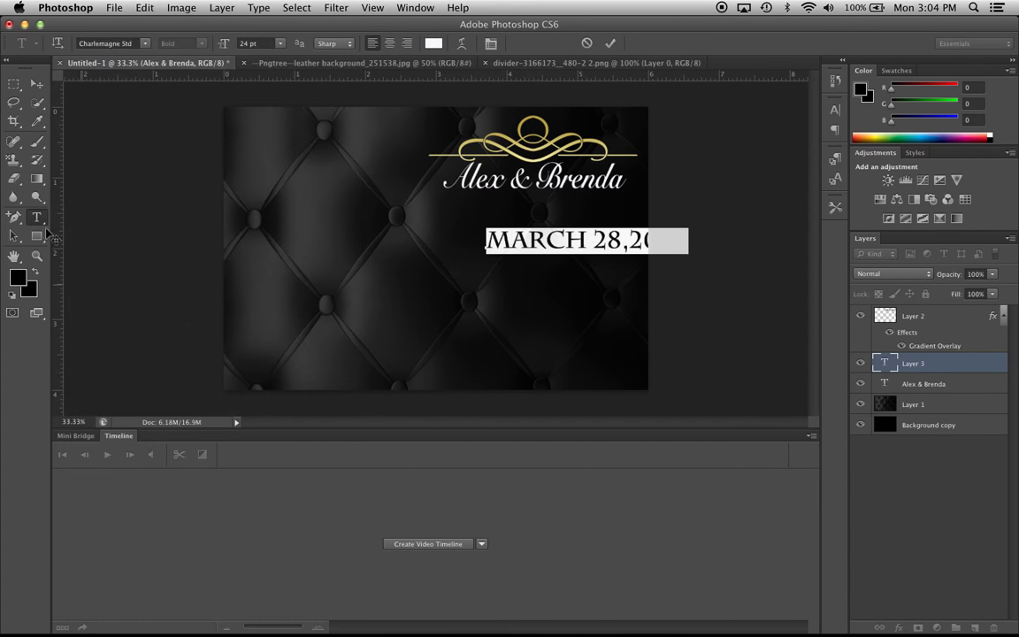
{"action": "left_click", "coordinate": [36, 83]}
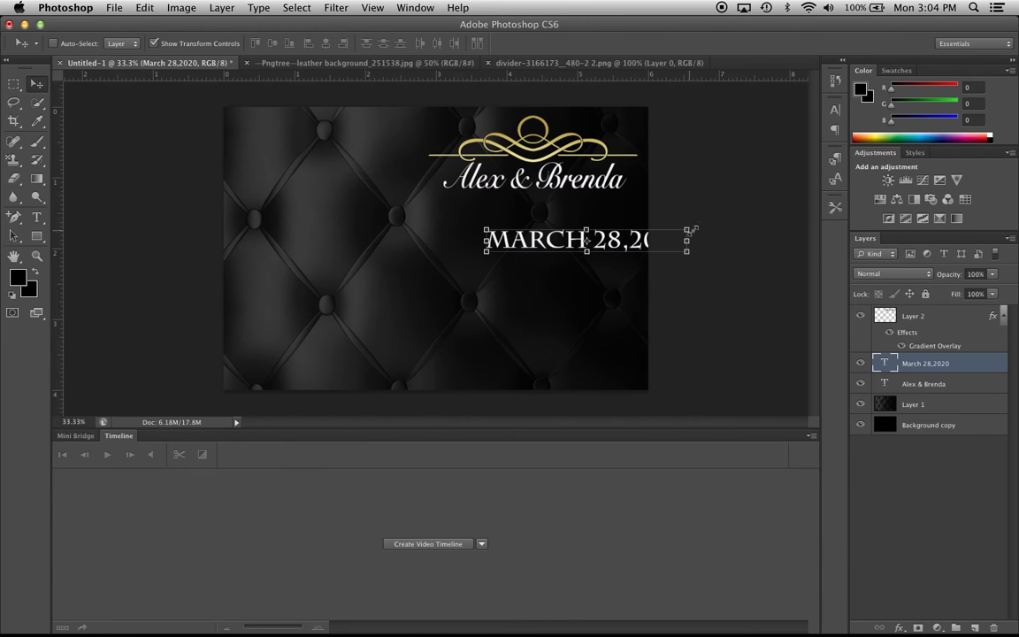
Scale the date text to 63.21% width and 50.37% height and move it beneath the couple's names, around X 1320, Y 403.5 px.
{"action": "left_click_drag", "start_coordinate": [686, 251], "coordinate": [624, 254]}
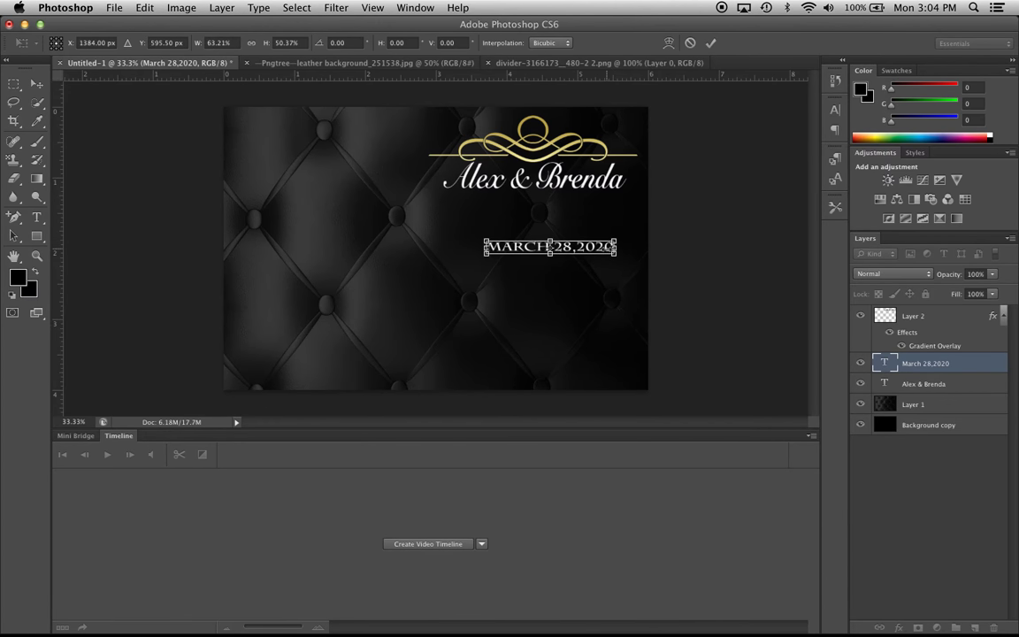
{"action": "key", "text": "Left"}
{"action": "key", "text": "Left"}
{"action": "key", "text": "Left"}
{"action": "key", "text": "Left"}
{"action": "key", "text": "Left"}
{"action": "key", "text": "Left"}
{"action": "left_click_drag", "start_coordinate": [580, 252], "coordinate": [566, 209]}
{"action": "key", "text": "Up"}
{"action": "key", "text": "Up"}
{"action": "key", "text": "Up"}
{"action": "key", "text": "Up"}
{"action": "key", "text": "Up"}
{"action": "key", "text": "Up"}
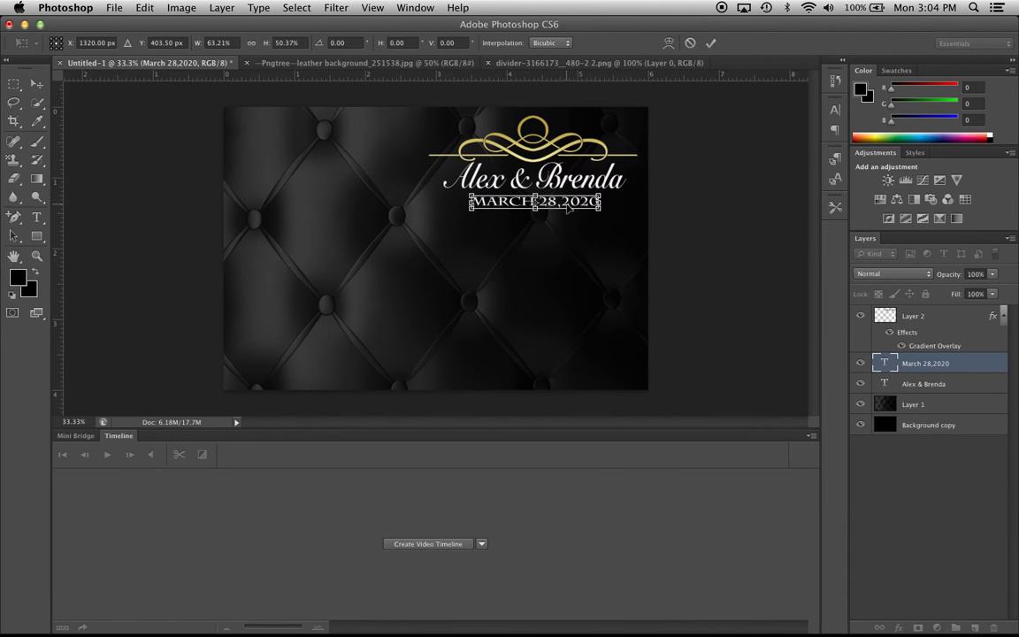
Nudge the date text to X 1326, Y 400.5 px under the couple's names and apply the transformation.
{"action": "key", "text": "Up"}
{"action": "key", "text": "Up"}
{"action": "key", "text": "Up"}
{"action": "key", "text": "Right"}
{"action": "key", "text": "Right"}
{"action": "key", "text": "Right"}
{"action": "key", "text": "Right"}
{"action": "key", "text": "Right"}
{"action": "key", "text": "Right"}
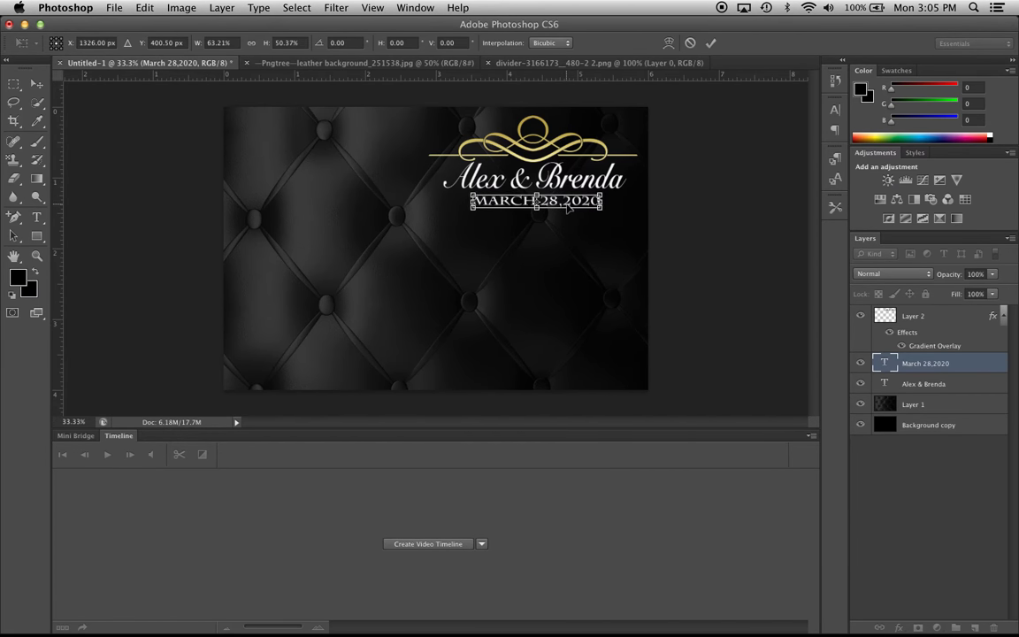
{"action": "left_click", "coordinate": [36, 83]}
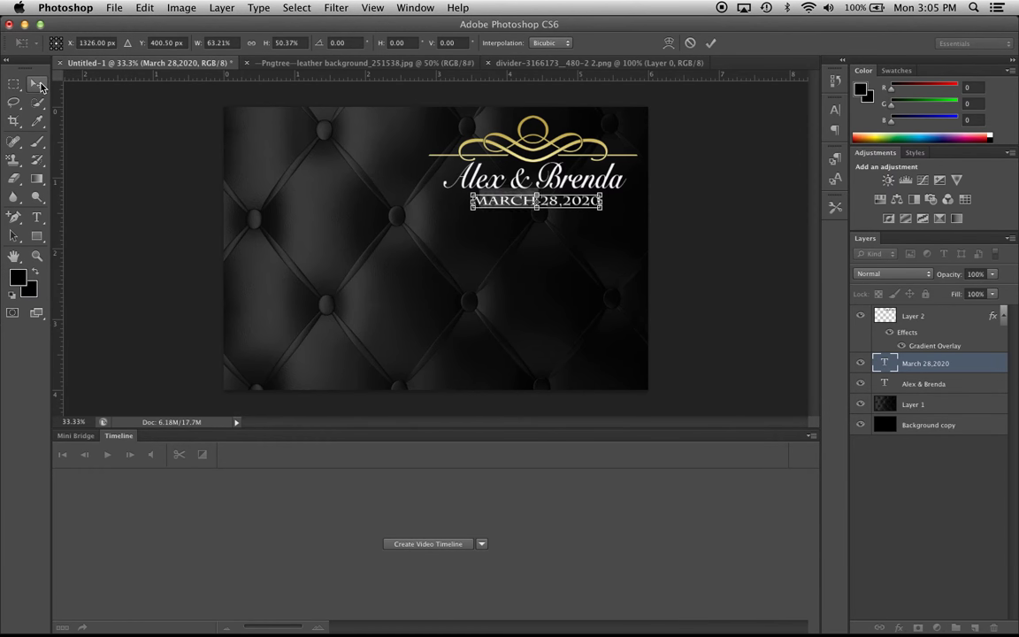
{"action": "left_click", "coordinate": [631, 231]}
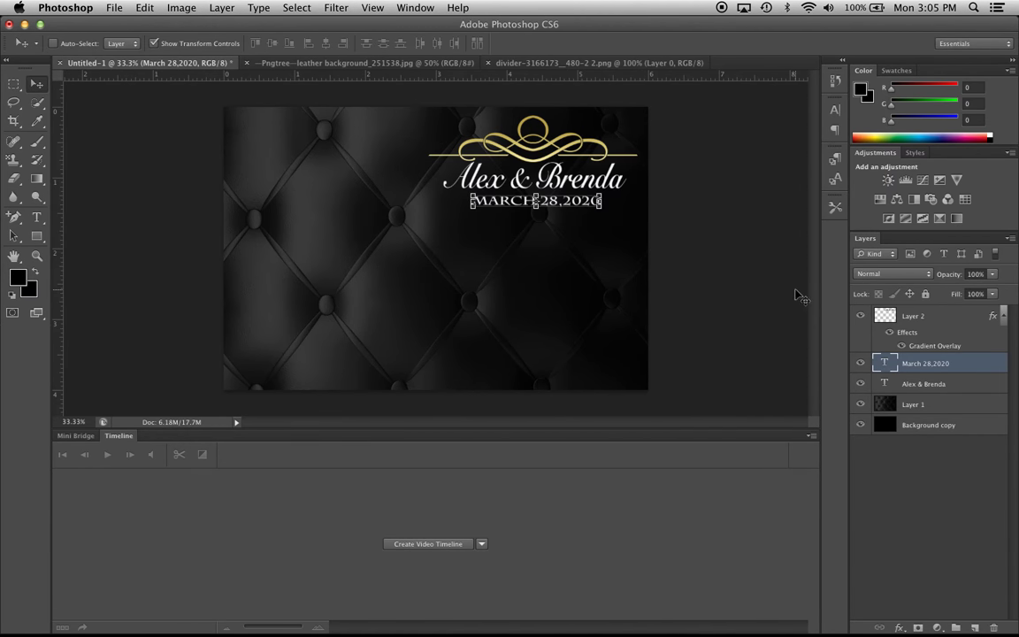
Duplicate the gold divider layer within the same document, keeping the name Layer 2 copy.
{"action": "left_click", "coordinate": [943, 317]}
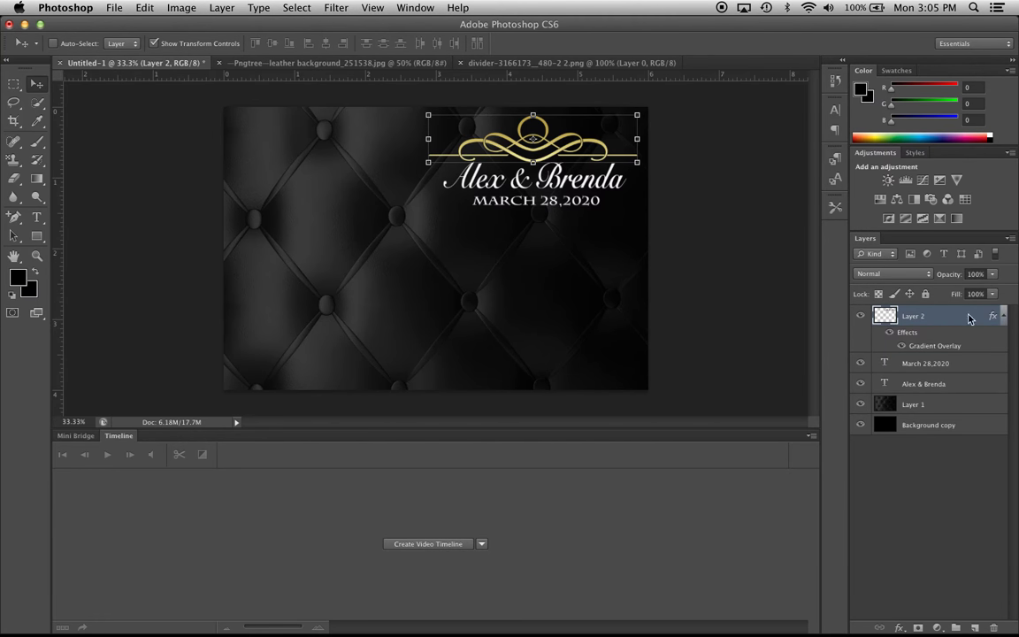
{"action": "right_click", "coordinate": [968, 318]}
{"action": "left_click", "coordinate": [844, 223]}
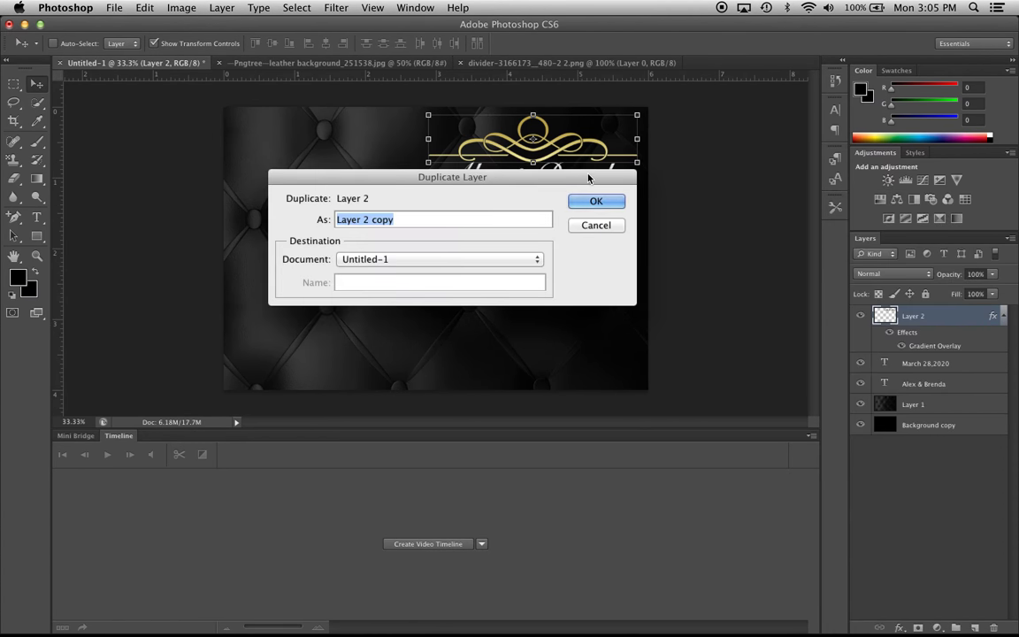
{"action": "left_click", "coordinate": [617, 202]}
Move the duplicated divider straight down until it sits just below the date text.
{"action": "key", "text": "Down"}
{"action": "key", "text": "Down"}
{"action": "key", "text": "Down"}
{"action": "key", "text": "Down"}
{"action": "key", "text": "Down"}
{"action": "key", "text": "Down"}
{"action": "key", "text": "Down"}
{"action": "key", "text": "Down"}
{"action": "key", "text": "Down"}
{"action": "key", "text": "Down"}
{"action": "key", "text": "Down"}
{"action": "key", "text": "Down"}
{"action": "key", "text": "Down"}
{"action": "key", "text": "Down"}
{"action": "key", "text": "Down"}
{"action": "key", "text": "Down"}
{"action": "key", "text": "Down"}
{"action": "key", "text": "Down"}
{"action": "key", "text": "Down"}
{"action": "key", "text": "Down"}
{"action": "key", "text": "Down"}
{"action": "key", "text": "Down"}
{"action": "key", "text": "Down"}
{"action": "key", "text": "Down"}
{"action": "key", "text": "Down"}
{"action": "key", "text": "Down"}
{"action": "key", "text": "Down"}
{"action": "key", "text": "Down"}
{"action": "key", "text": "Down"}
{"action": "key", "text": "Down"}
{"action": "key", "text": "Down"}
{"action": "key", "text": "Down"}
{"action": "key", "text": "Down"}
{"action": "key", "text": "Down"}
{"action": "key", "text": "Down"}
{"action": "key", "text": "Down"}
{"action": "key", "text": "Down"}
{"action": "key", "text": "Down"}
{"action": "key", "text": "Down"}
{"action": "key", "text": "Down"}
{"action": "key", "text": "Down"}
{"action": "key", "text": "Down"}
{"action": "key", "text": "Down"}
{"action": "key", "text": "Down"}
{"action": "key", "text": "Down"}
{"action": "key", "text": "Down"}
{"action": "key", "text": "Down"}
{"action": "key", "text": "Down"}
{"action": "key", "text": "Down"}
{"action": "key", "text": "Down"}
{"action": "key", "text": "Down"}
{"action": "key", "text": "Down"}
{"action": "key", "text": "Down"}
{"action": "key", "text": "Down"}
{"action": "key", "text": "Down"}
{"action": "key", "text": "Down"}
{"action": "key", "text": "Down"}
{"action": "key", "text": "Down"}
{"action": "key", "text": "Down"}
{"action": "key", "text": "Down"}
{"action": "key", "text": "Down"}
{"action": "key", "text": "Down"}
{"action": "key", "text": "Down"}
{"action": "key", "text": "Down"}
{"action": "key", "text": "Down"}
{"action": "key", "text": "Down"}
{"action": "key", "text": "Down"}
{"action": "key", "text": "Down"}
{"action": "key", "text": "Down"}
{"action": "key", "text": "Down"}
{"action": "key", "text": "Down"}
{"action": "key", "text": "Down"}
{"action": "key", "text": "Down"}
{"action": "key", "text": "Down"}
{"action": "key", "text": "Down"}
{"action": "key", "text": "Down"}
{"action": "key", "text": "Down"}
{"action": "key", "text": "Down"}
{"action": "key", "text": "Down"}
{"action": "key", "text": "Down"}
{"action": "key", "text": "Down"}
{"action": "key", "text": "Down"}
{"action": "key", "text": "Down"}
{"action": "key", "text": "Down"}
{"action": "key", "text": "Down"}
{"action": "key", "text": "Down"}
{"action": "key", "text": "Down"}
{"action": "key", "text": "Down"}
{"action": "key", "text": "Down"}
{"action": "key", "text": "Down"}
{"action": "key", "text": "Down"}
{"action": "key", "text": "Down"}
{"action": "key", "text": "Down"}
{"action": "key", "text": "Down"}
{"action": "key", "text": "Down"}
{"action": "key", "text": "Down"}
{"action": "key", "text": "Down"}
{"action": "key", "text": "Down"}
{"action": "key", "text": "Down"}
{"action": "key", "text": "Down"}
{"action": "key", "text": "Down"}
{"action": "key", "text": "Down"}
{"action": "key", "text": "Down"}
{"action": "key", "text": "Down"}
{"action": "key", "text": "Down"}
{"action": "key", "text": "Down"}
{"action": "key", "text": "Down"}
{"action": "key", "text": "Down"}
{"action": "key", "text": "Down"}
{"action": "key", "text": "Down"}
{"action": "key", "text": "Down"}
{"action": "key", "text": "Down"}
{"action": "key", "text": "Down"}
{"action": "key", "text": "Down"}
{"action": "key", "text": "Down"}
{"action": "key", "text": "Down"}
{"action": "key", "text": "Down"}
{"action": "key", "text": "Down"}
{"action": "key", "text": "Down"}
{"action": "key", "text": "Down"}
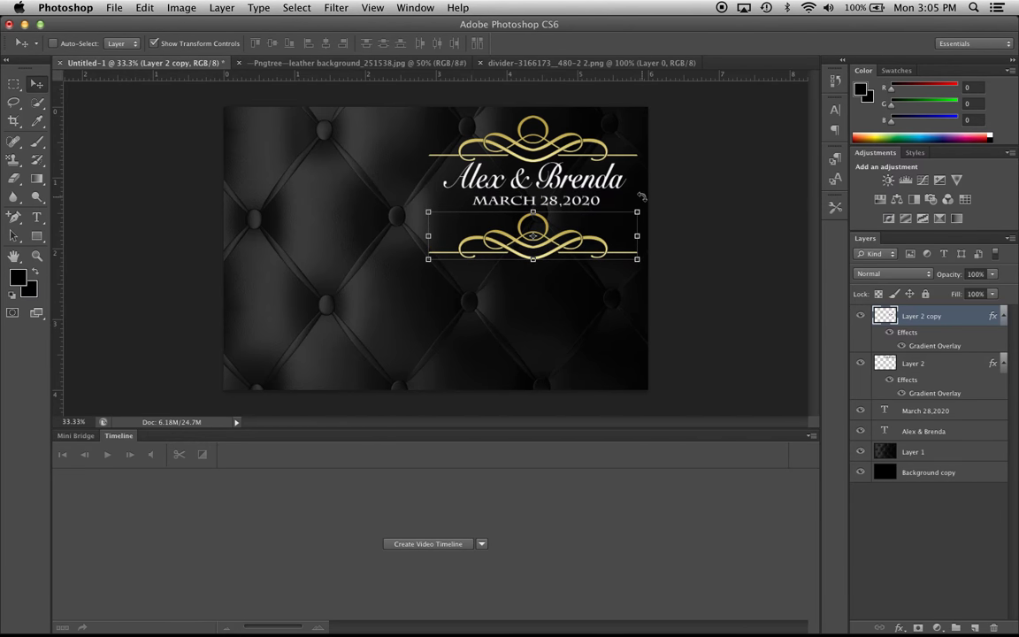
Rotate the duplicated gold divider 180 degrees so it mirrors the one above the couple's names.
{"action": "left_click", "coordinate": [645, 203]}
{"action": "left_click_drag", "start_coordinate": [645, 203], "coordinate": [424, 282]}
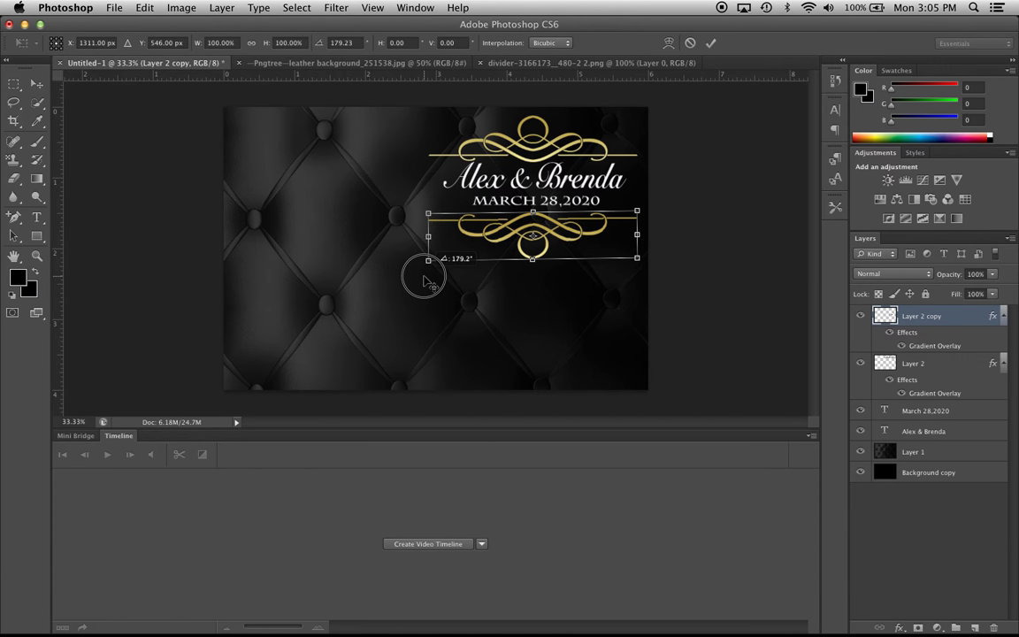
{"action": "left_click_drag", "start_coordinate": [425, 282], "coordinate": [422, 275]}
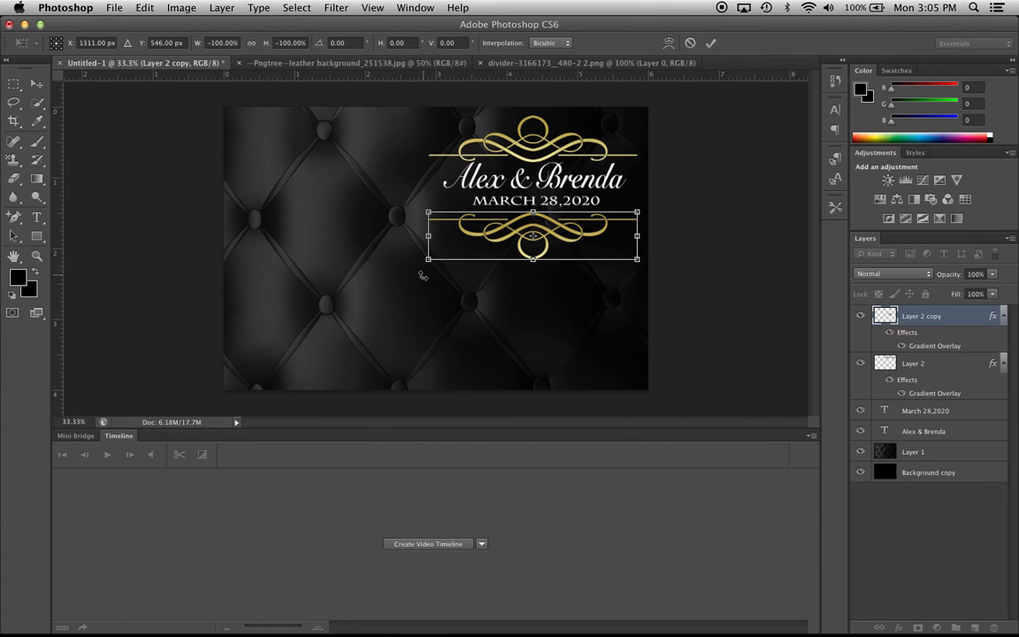
Nudge the rotated divider to X 1311, Y 543 px below the date text and apply the transformation.
{"action": "key", "text": "Left"}
{"action": "key", "text": "Left"}
{"action": "key", "text": "Left"}
{"action": "key", "text": "Up"}
{"action": "key", "text": "Up"}
{"action": "key", "text": "Up"}
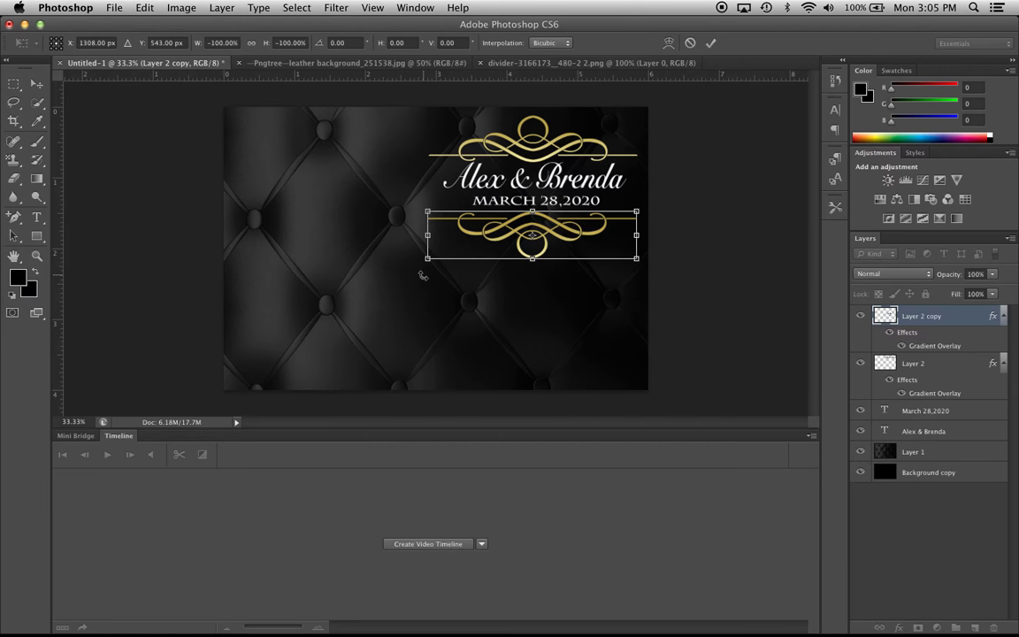
{"action": "key", "text": "Right"}
{"action": "key", "text": "Right"}
{"action": "key", "text": "Right"}
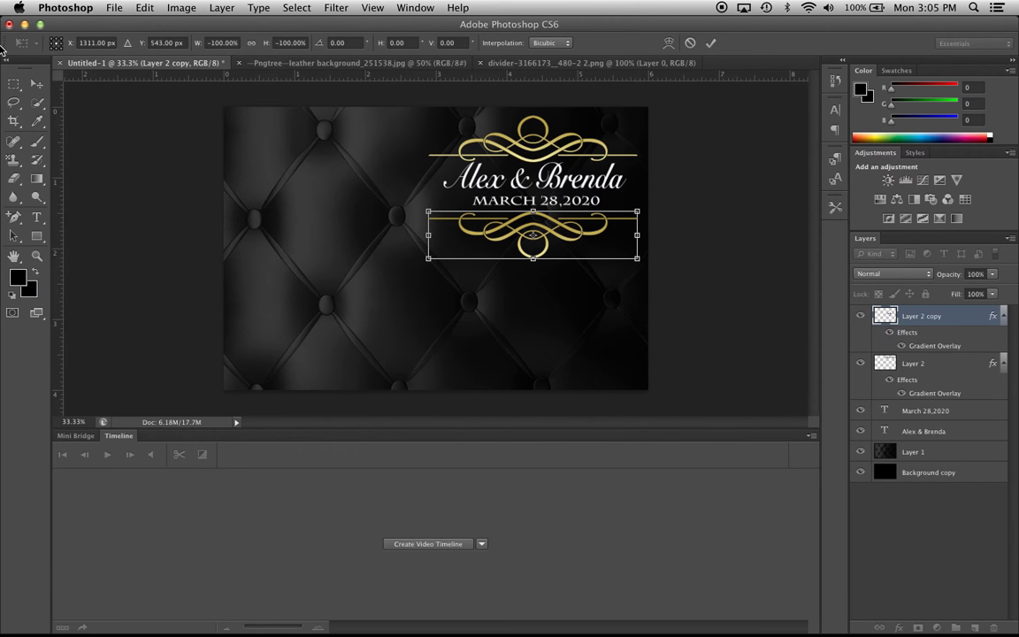
{"action": "left_click", "coordinate": [36, 83]}
{"action": "left_click", "coordinate": [649, 230]}
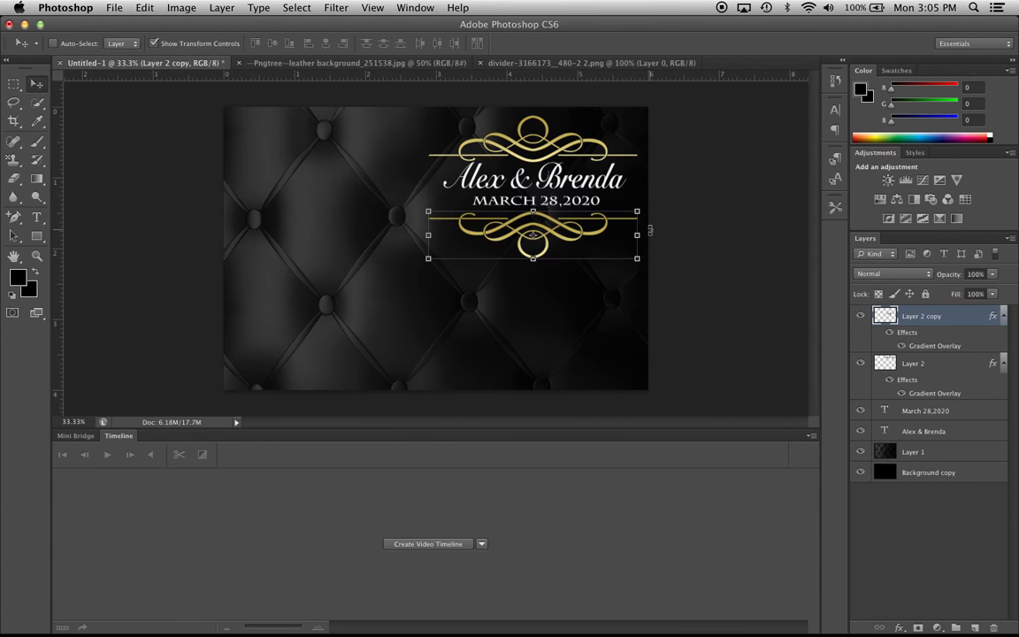
Add a new vertical guide at 0 in and move it to the horizontal centre of the gold dividers.
{"action": "left_click", "coordinate": [971, 457]}
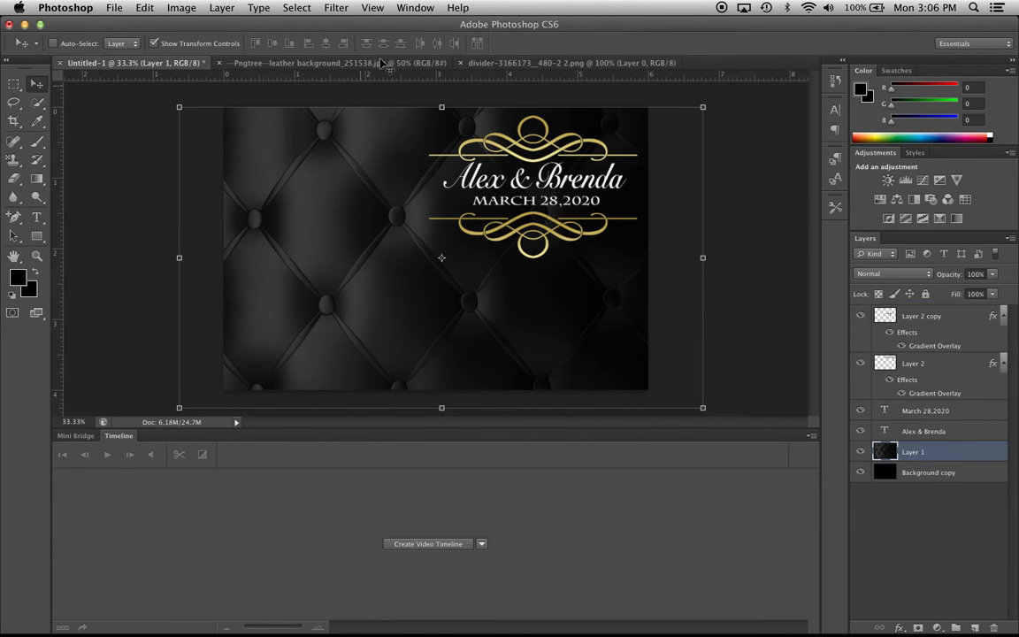
{"action": "left_click", "coordinate": [371, 9]}
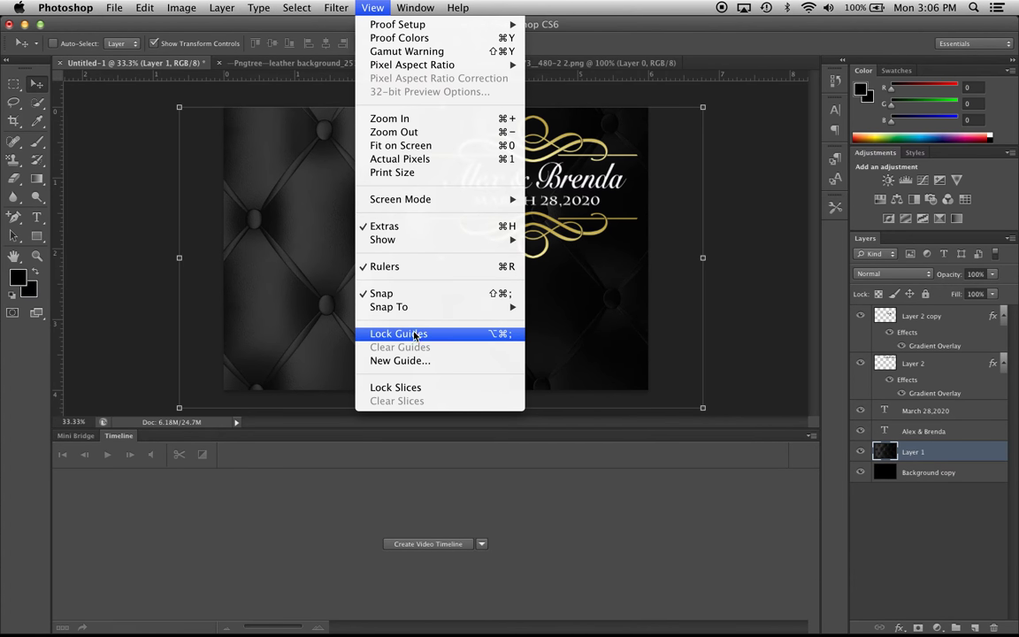
{"action": "left_click", "coordinate": [411, 361]}
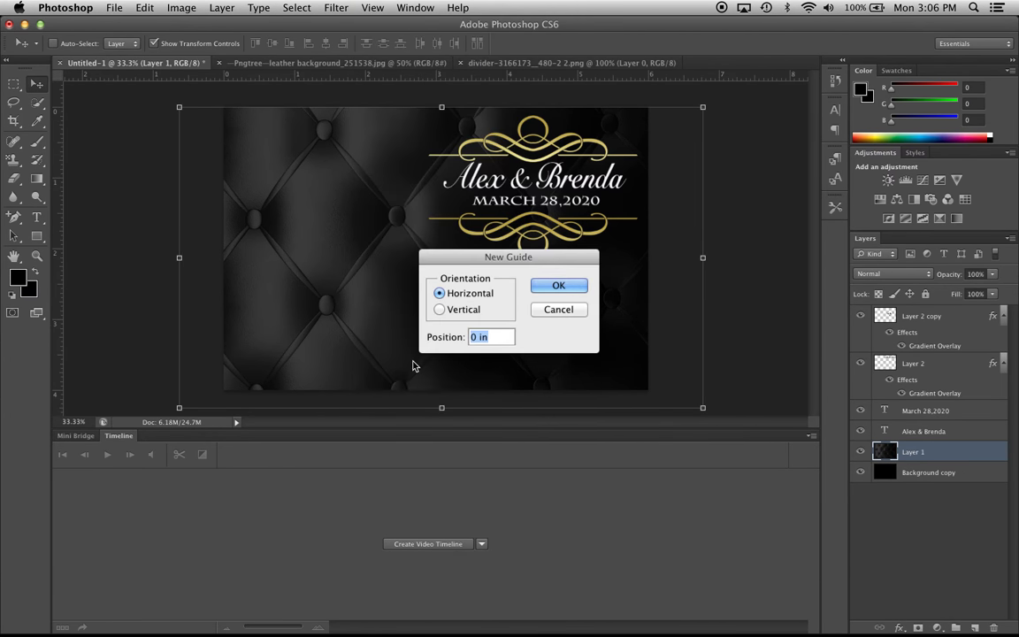
{"action": "left_click", "coordinate": [440, 310]}
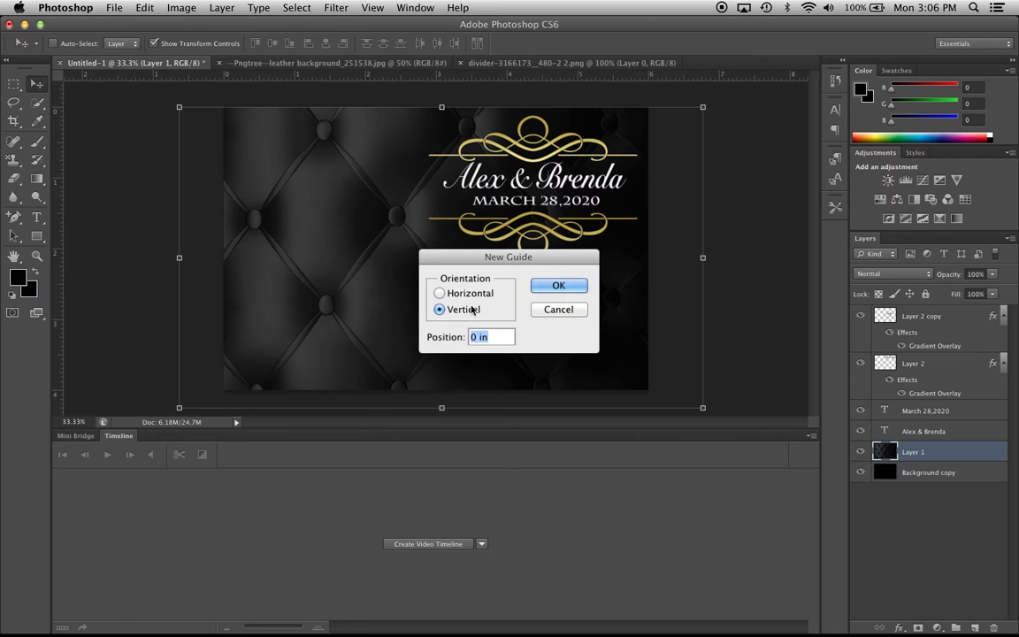
{"action": "left_click", "coordinate": [581, 290]}
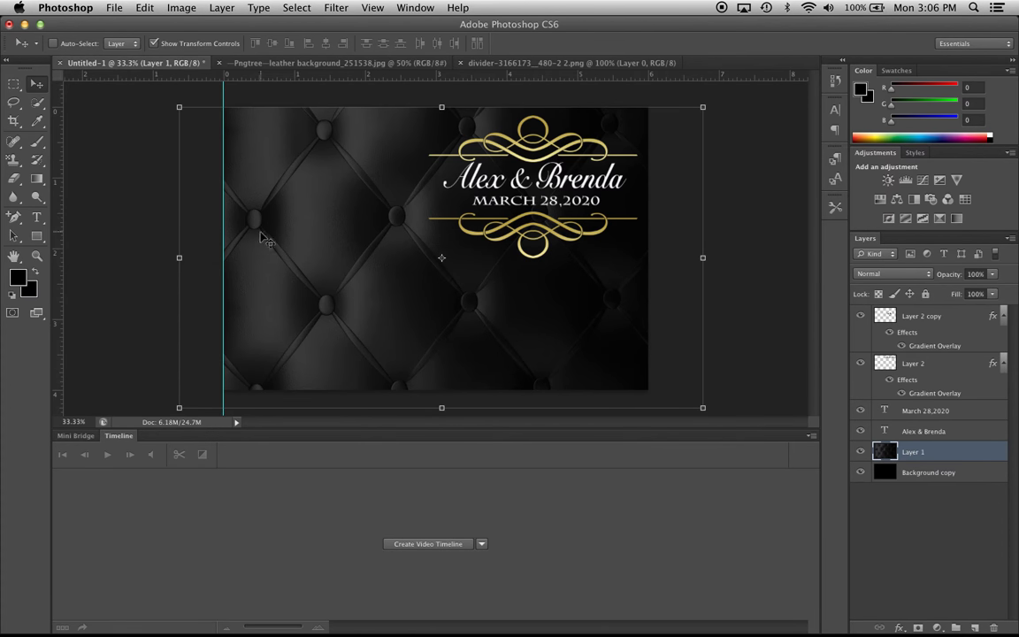
{"action": "left_click_drag", "start_coordinate": [224, 230], "coordinate": [533, 226]}
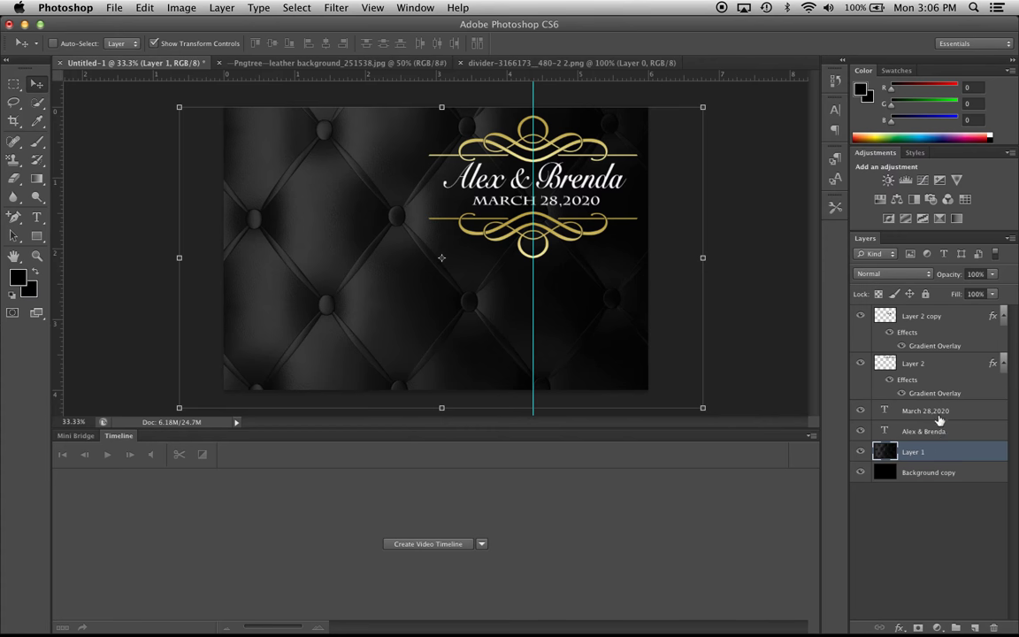
Nudge the couple's names text slightly left until it is centred on the vertical guide.
{"action": "left_click", "coordinate": [945, 369]}
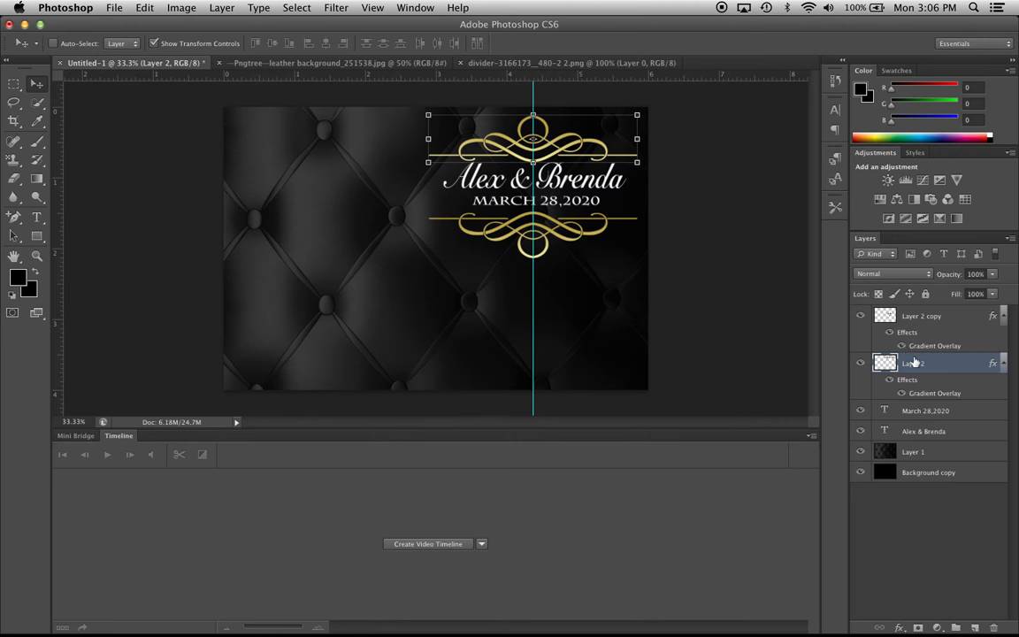
{"action": "left_click", "coordinate": [955, 433]}
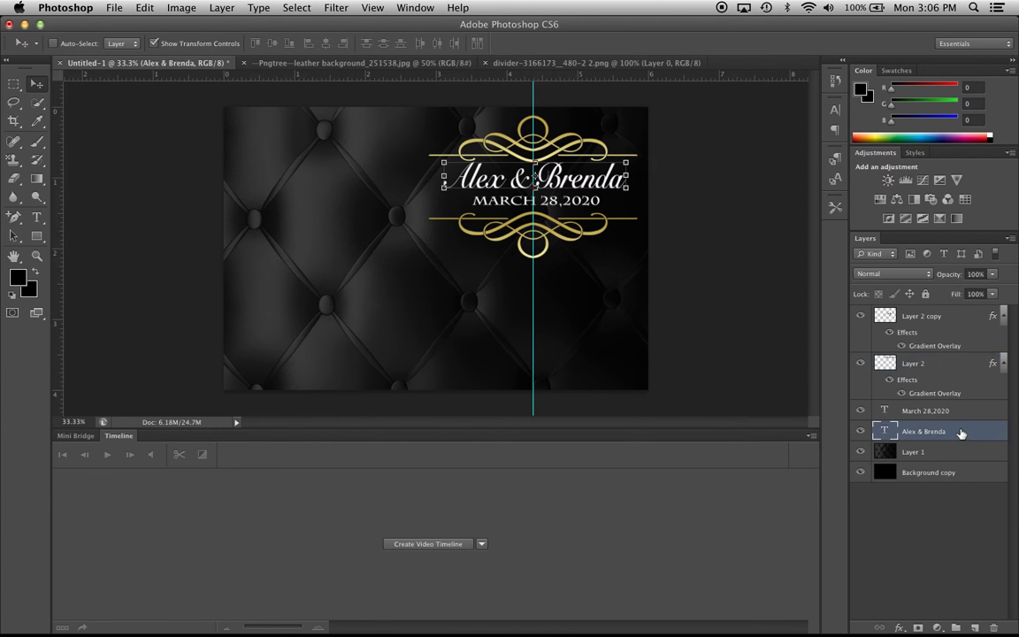
{"action": "key", "text": "Left"}
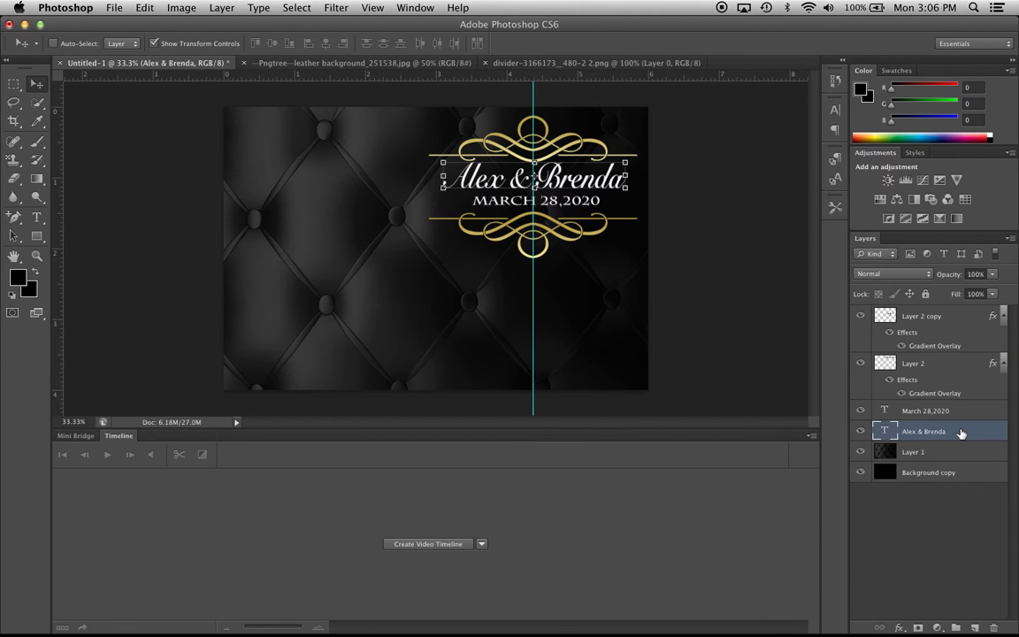
{"action": "key", "text": "Left"}
{"action": "key", "text": "Left"}
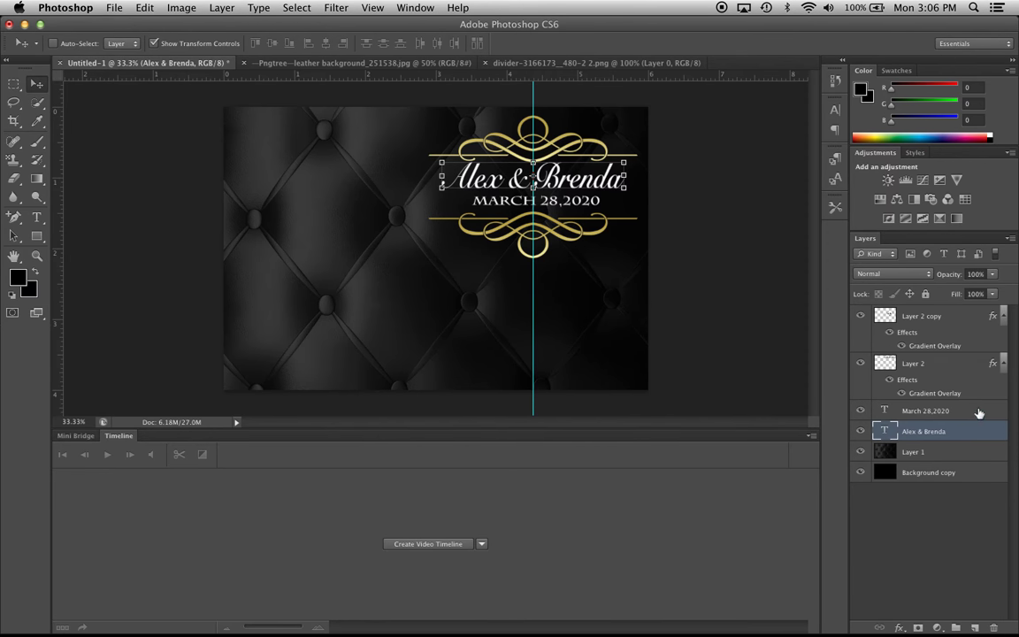
Nudge the March 28,2020 text layer slightly left so it is centred on the vertical guide.
{"action": "left_click", "coordinate": [979, 412]}
{"action": "key", "text": "Left"}
{"action": "key", "text": "Left"}
{"action": "key", "text": "Left"}
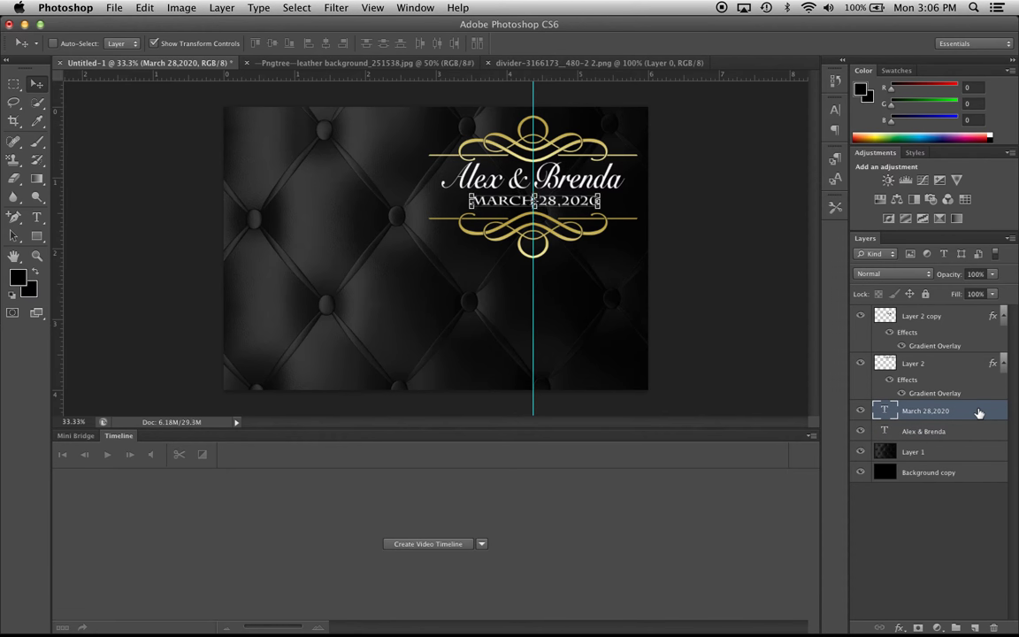
{"action": "key", "text": "Left"}
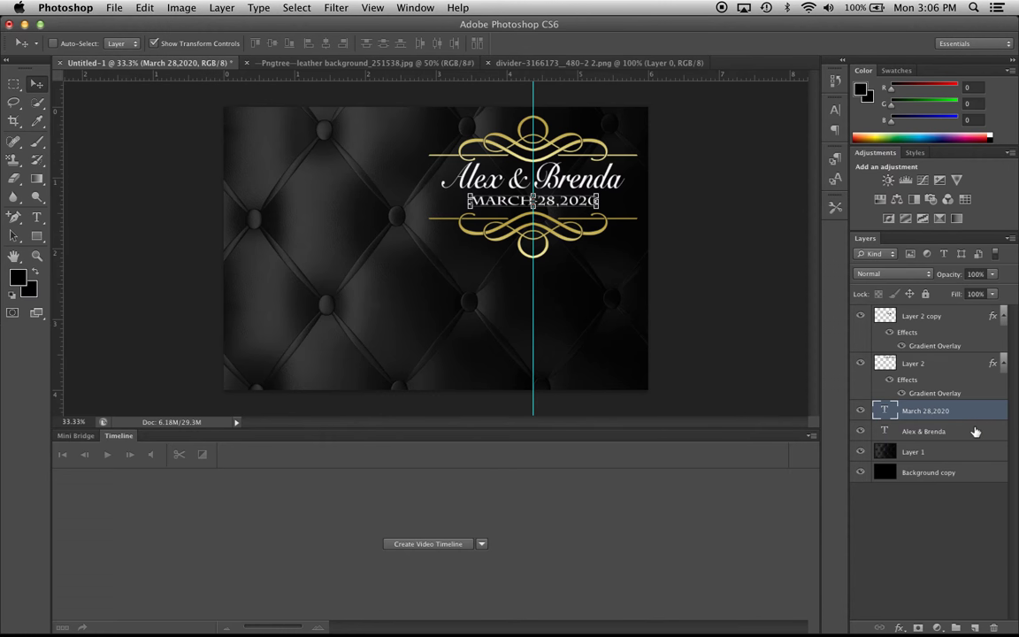
Move the vertical guide from the dividers' centre to just inside the canvas's left edge, at about 0.12 in.
{"action": "left_click", "coordinate": [952, 318]}
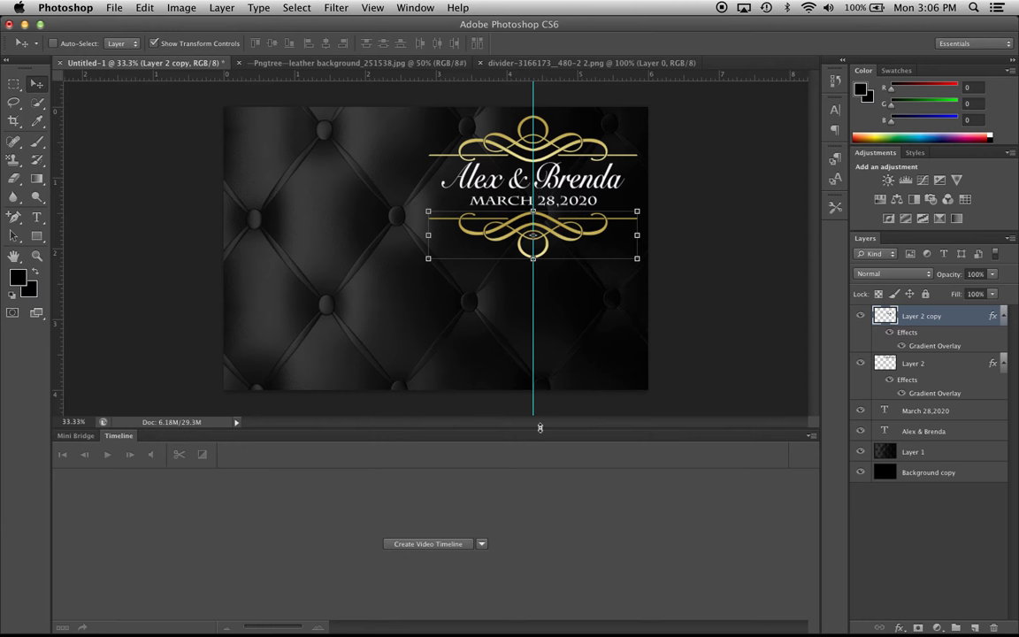
{"action": "left_click", "coordinate": [534, 364]}
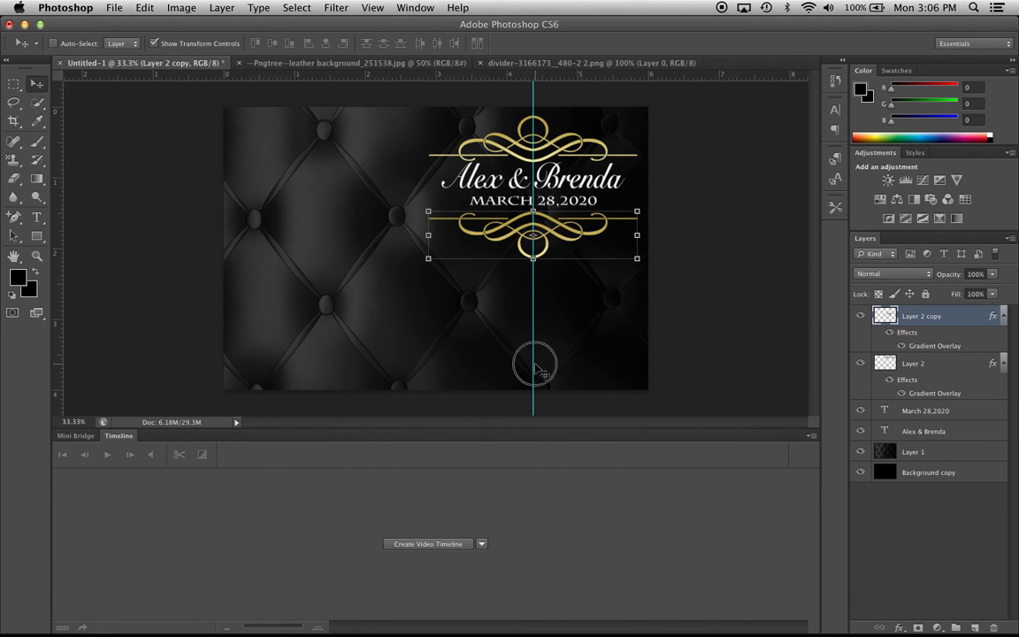
{"action": "left_click_drag", "start_coordinate": [535, 364], "coordinate": [233, 341]}
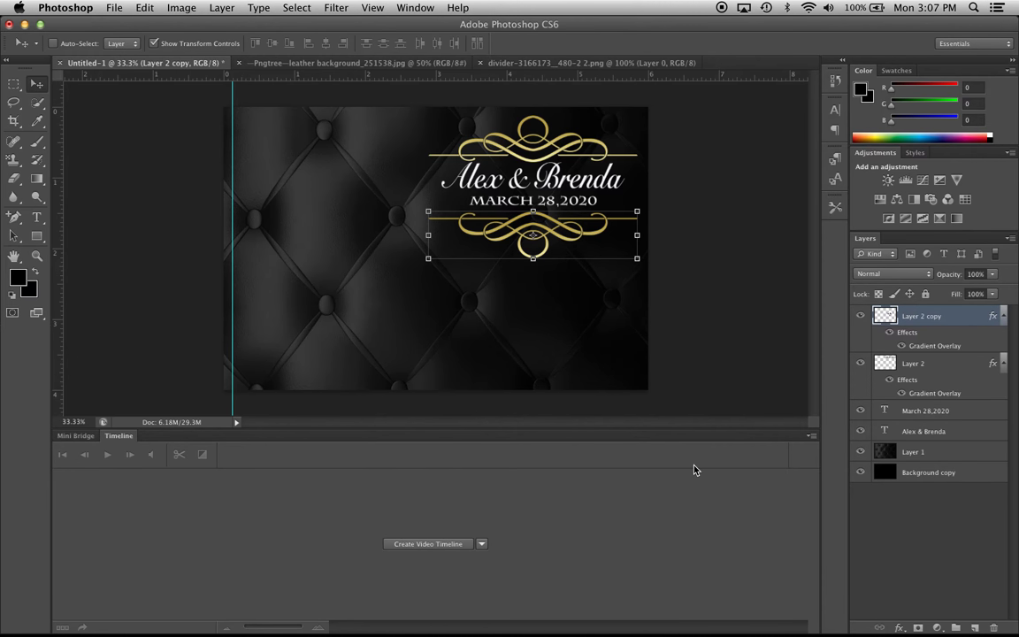
Cut a 2.65 by 1.75 in rectangle out of Layer 1, starting at the guide near the canvas's upper left corner.
{"action": "left_click", "coordinate": [973, 452]}
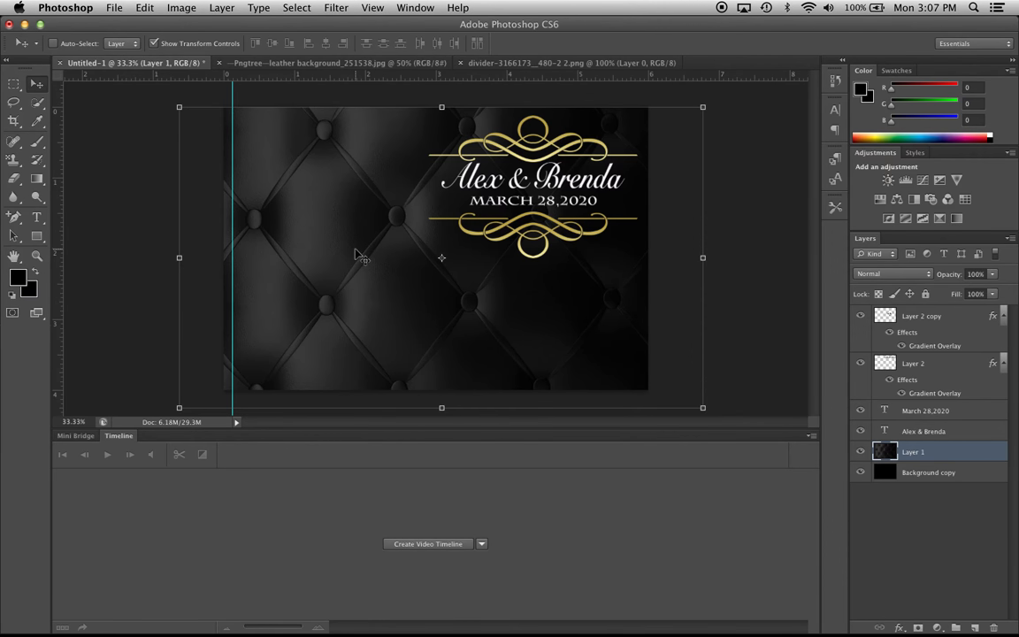
{"action": "left_click", "coordinate": [16, 91]}
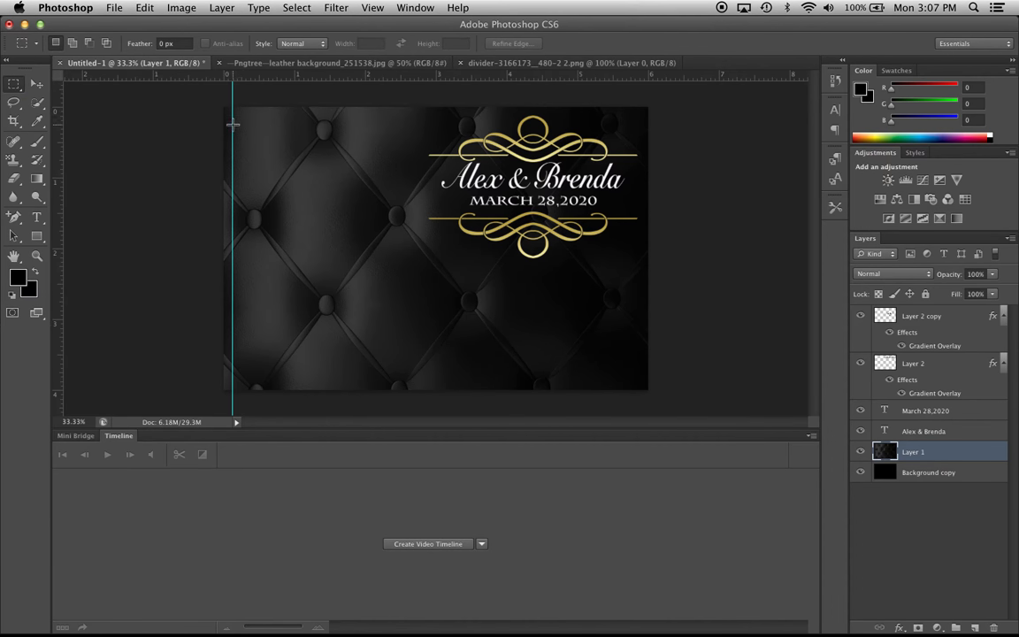
{"action": "left_click_drag", "start_coordinate": [233, 124], "coordinate": [419, 248]}
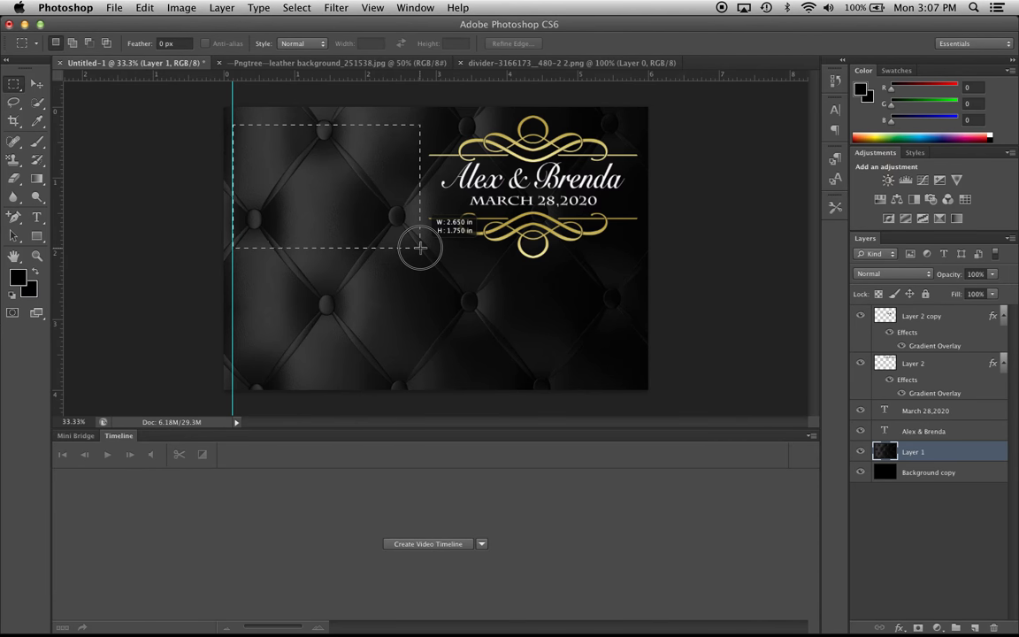
{"action": "left_click_drag", "start_coordinate": [420, 248], "coordinate": [420, 248]}
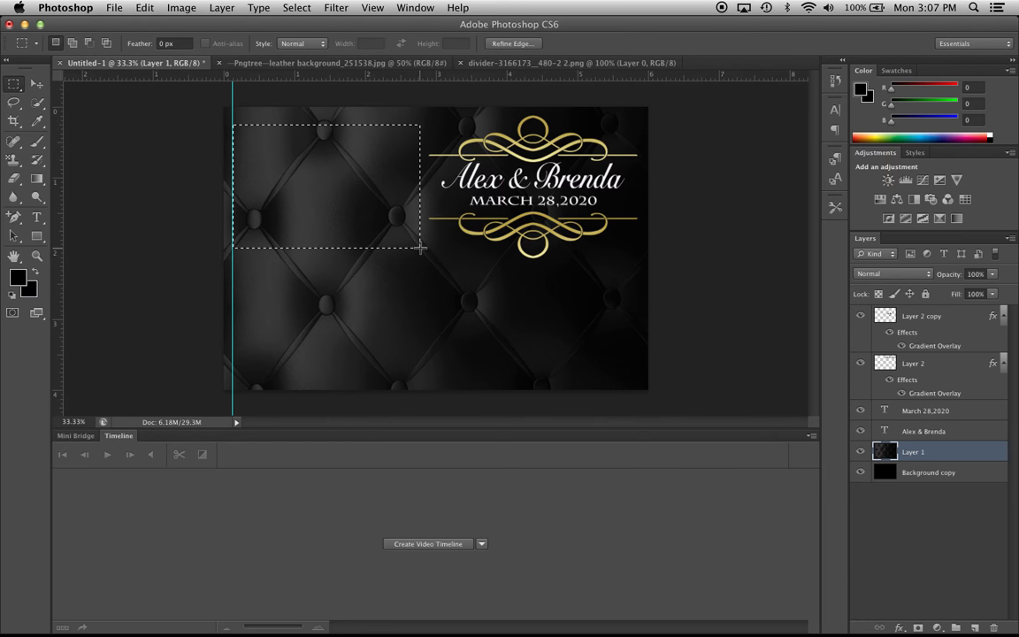
{"action": "left_click", "coordinate": [145, 8]}
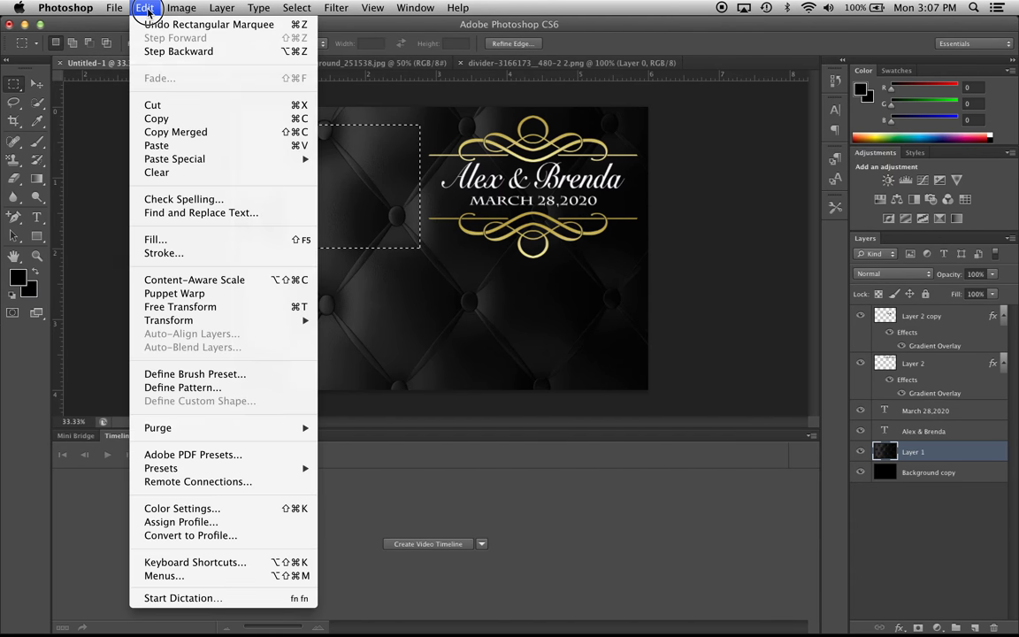
{"action": "left_click", "coordinate": [151, 105]}
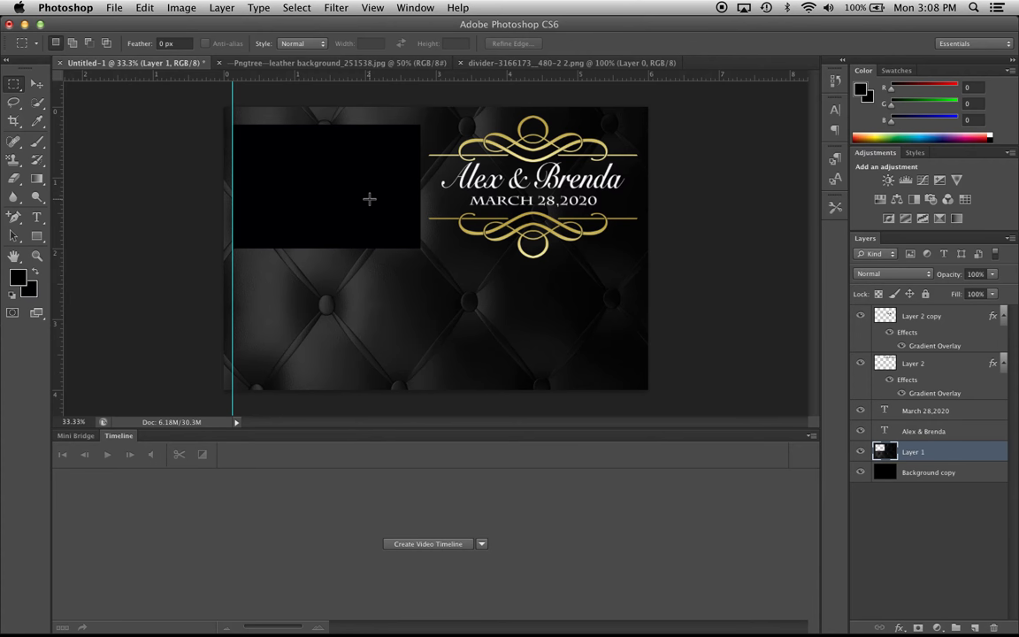
Cut the same rectangular area out of the Background copy layer to make the first photo opening transparent.
{"action": "left_click", "coordinate": [972, 478]}
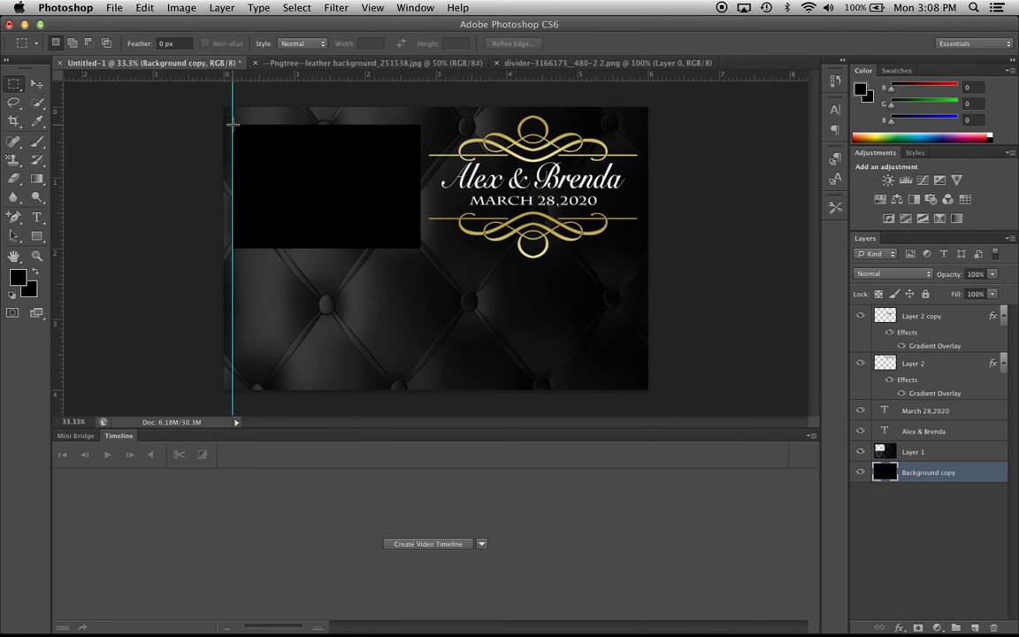
{"action": "left_click_drag", "start_coordinate": [232, 124], "coordinate": [419, 249]}
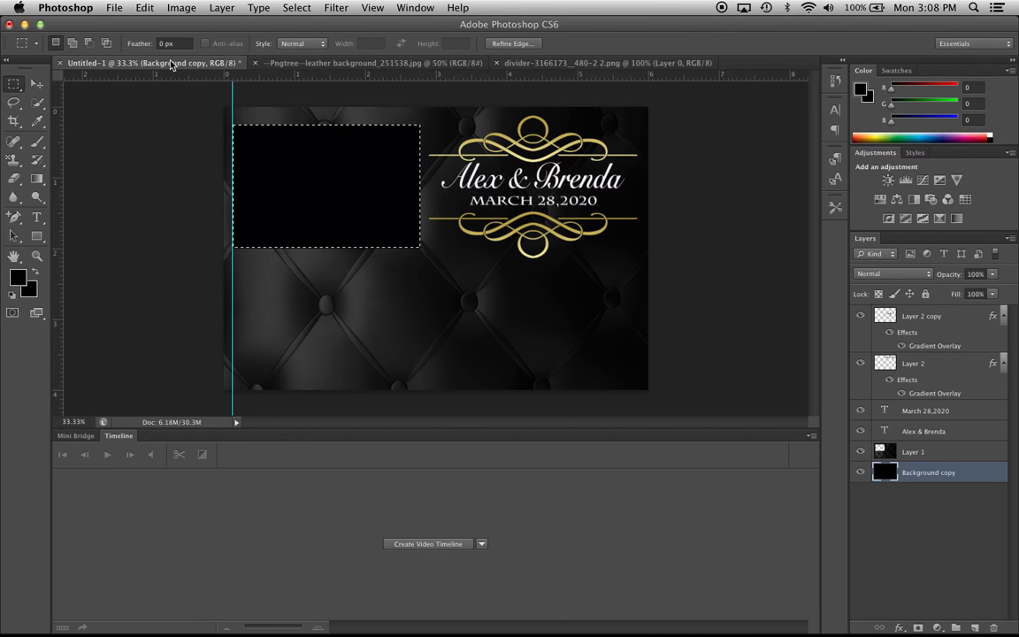
{"action": "left_click", "coordinate": [145, 8]}
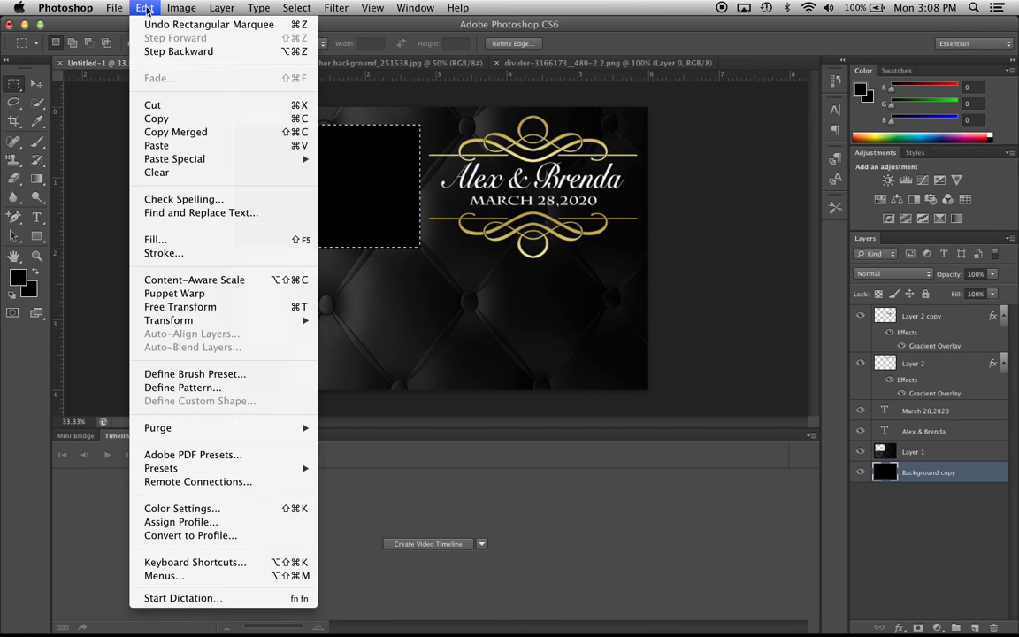
{"action": "left_click", "coordinate": [156, 106]}
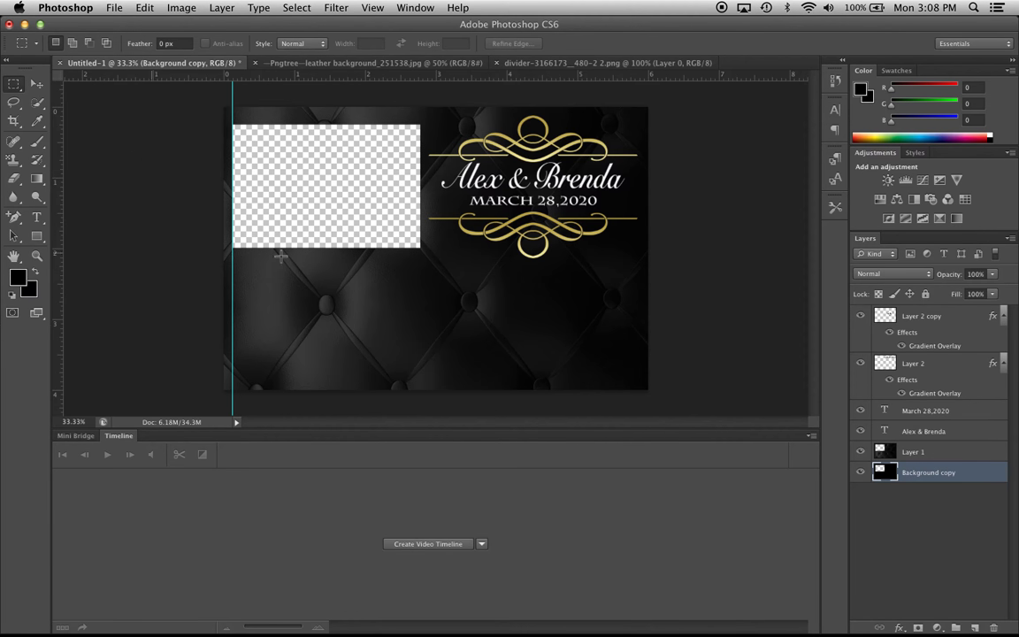
Cut a 2.65 by 1.5 in rectangle out of Layer 1 below the first photo opening, starting at the vertical guide.
{"action": "left_click", "coordinate": [966, 454]}
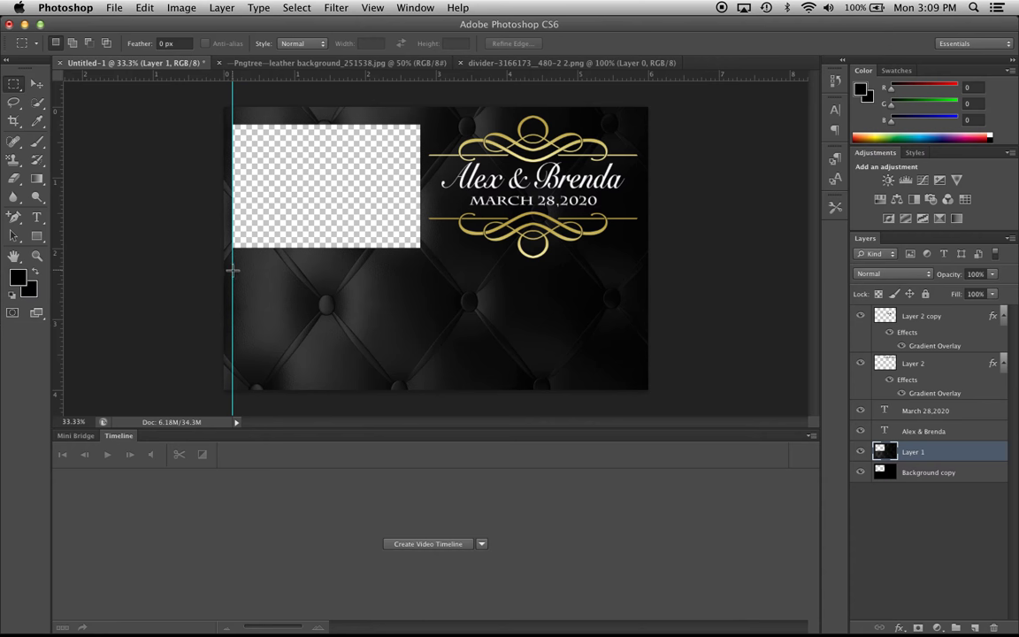
{"action": "left_click_drag", "start_coordinate": [233, 270], "coordinate": [419, 375]}
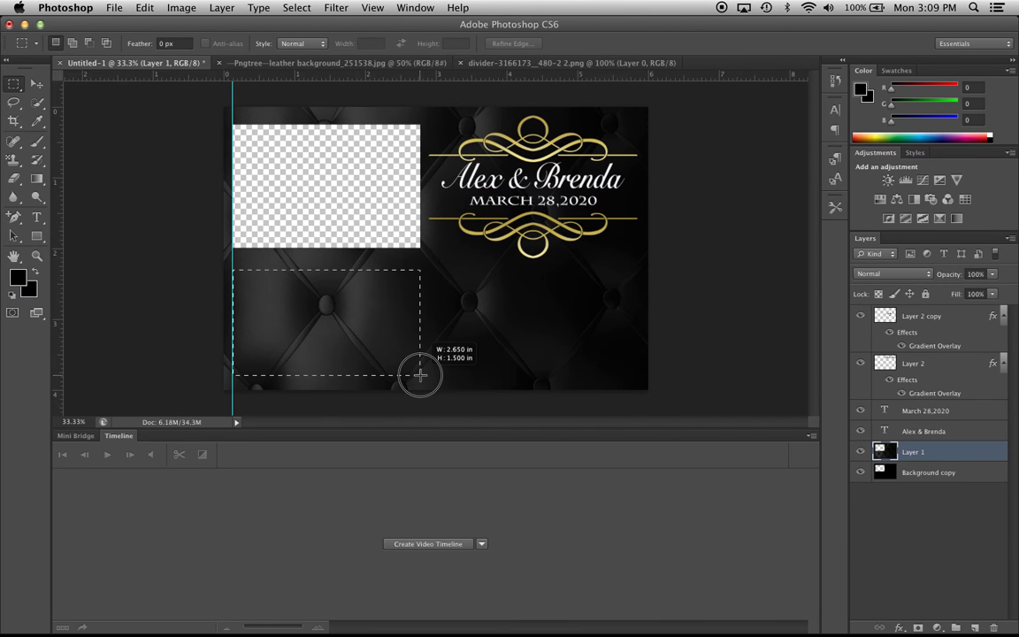
{"action": "left_click_drag", "start_coordinate": [420, 375], "coordinate": [419, 375]}
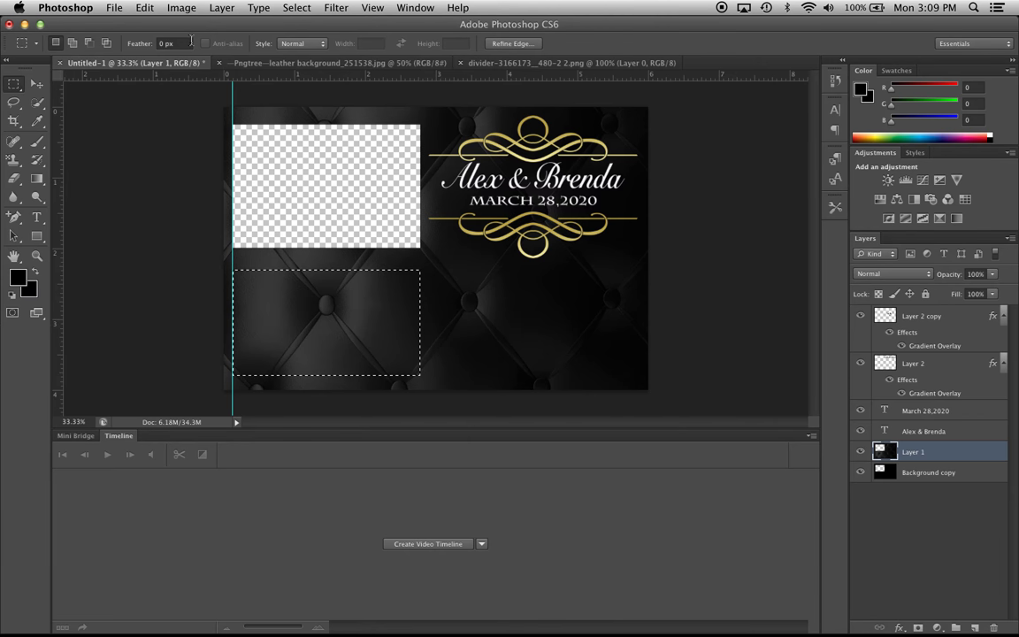
{"action": "left_click", "coordinate": [114, 9]}
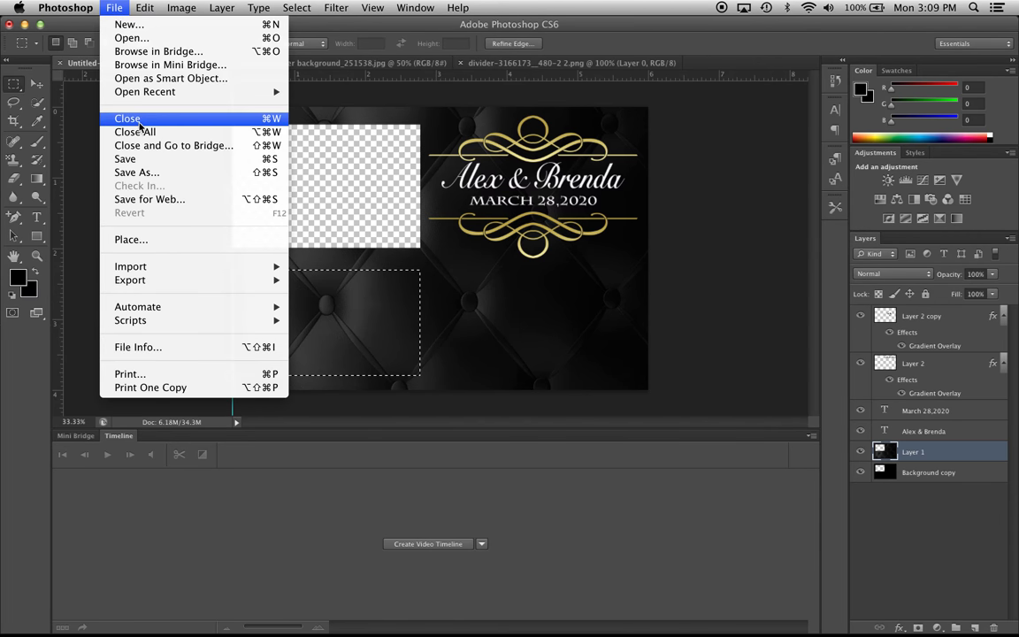
{"action": "mouse_move", "coordinate": [146, 7]}
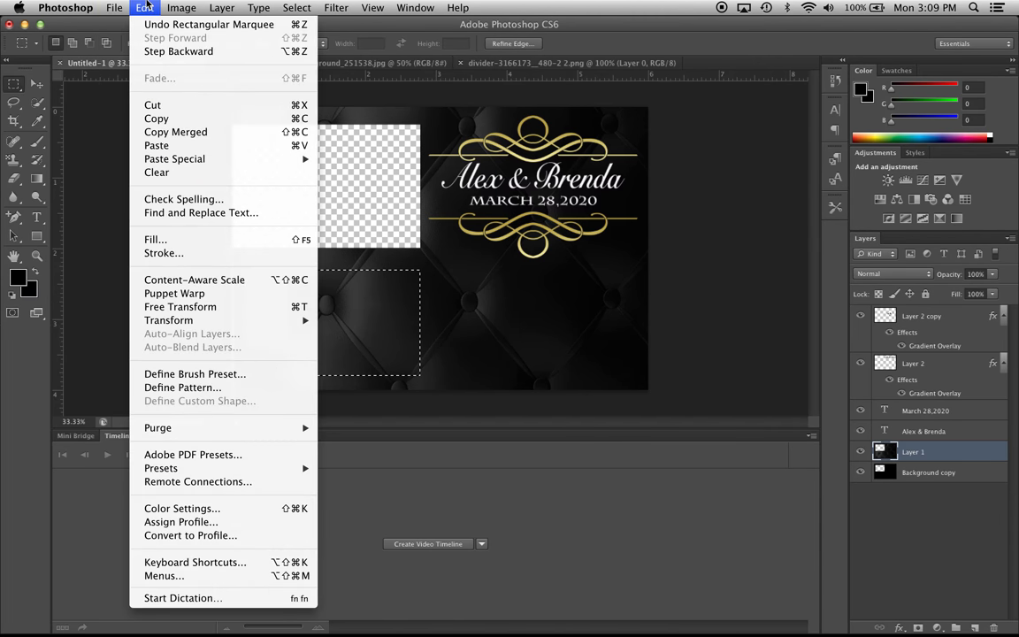
{"action": "left_click", "coordinate": [165, 105]}
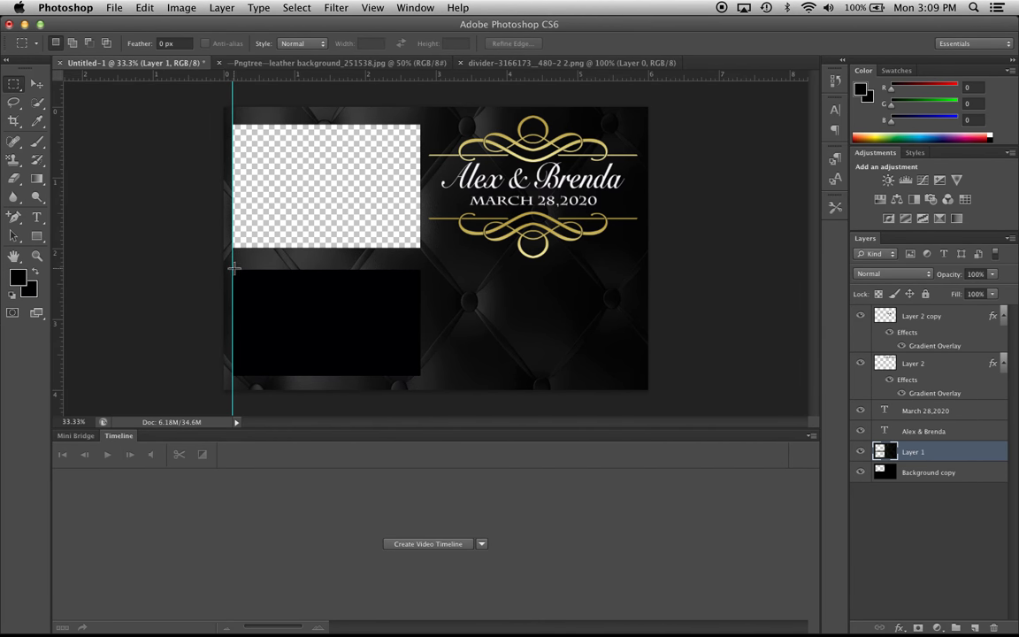
Cut the same lower rectangle out of the Background copy layer to make the second photo opening transparent.
{"action": "left_click", "coordinate": [953, 473]}
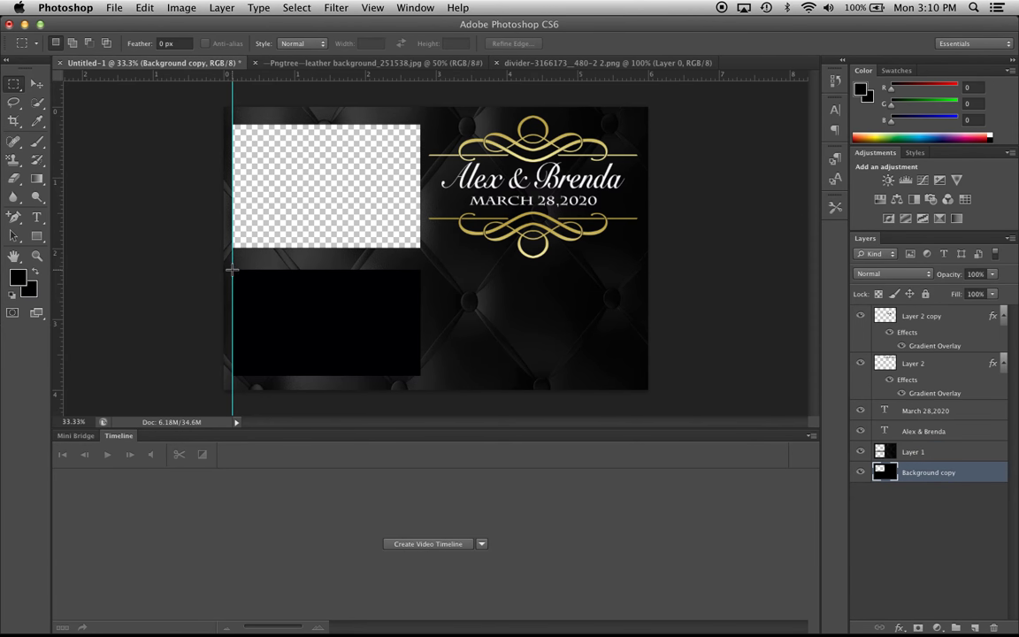
{"action": "left_click_drag", "start_coordinate": [233, 270], "coordinate": [420, 376]}
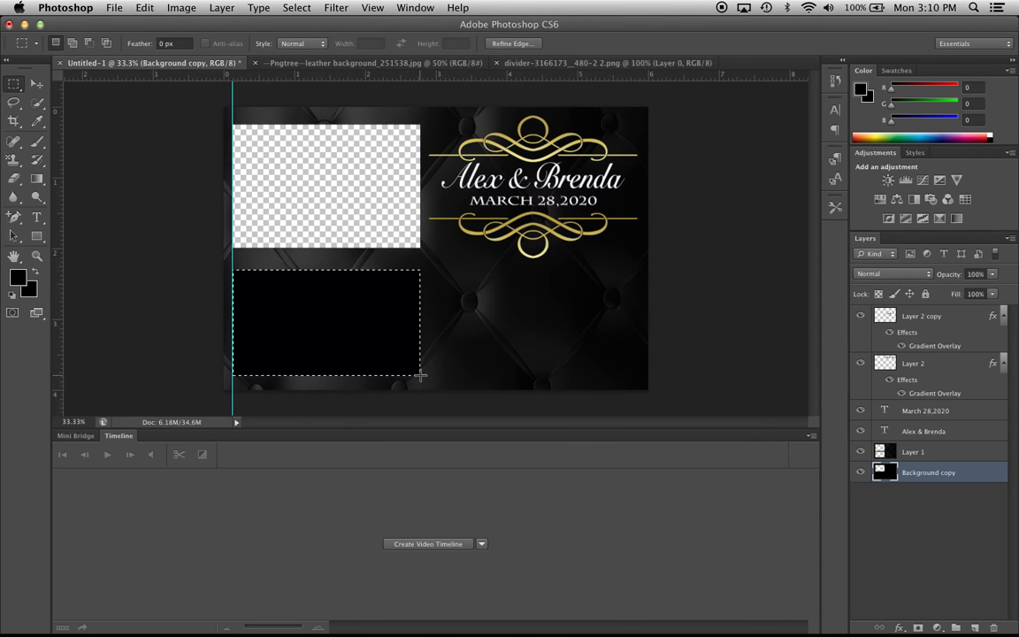
{"action": "left_click", "coordinate": [141, 9]}
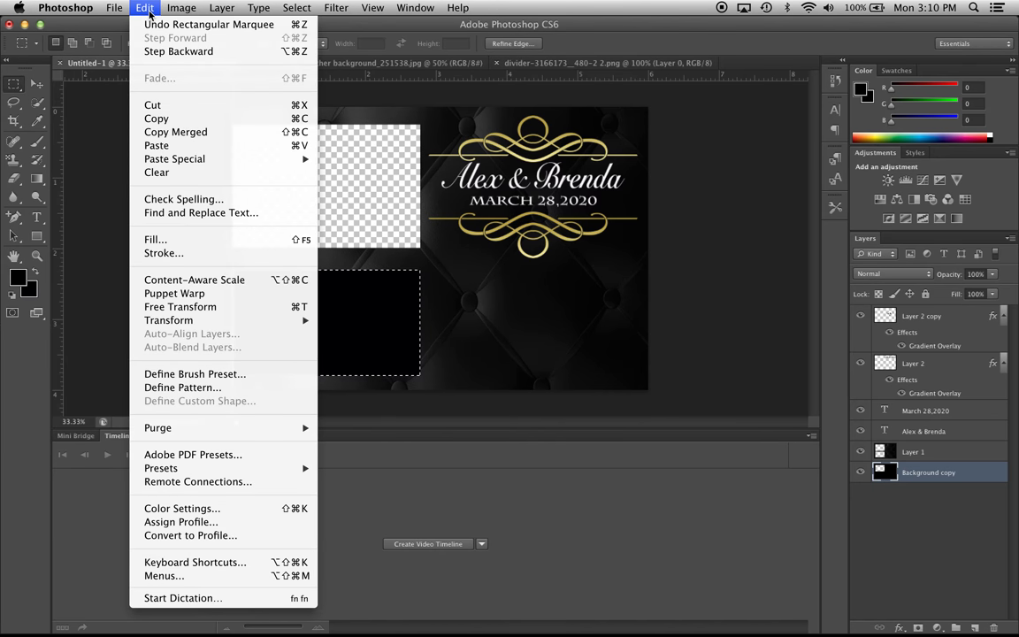
{"action": "left_click", "coordinate": [163, 106]}
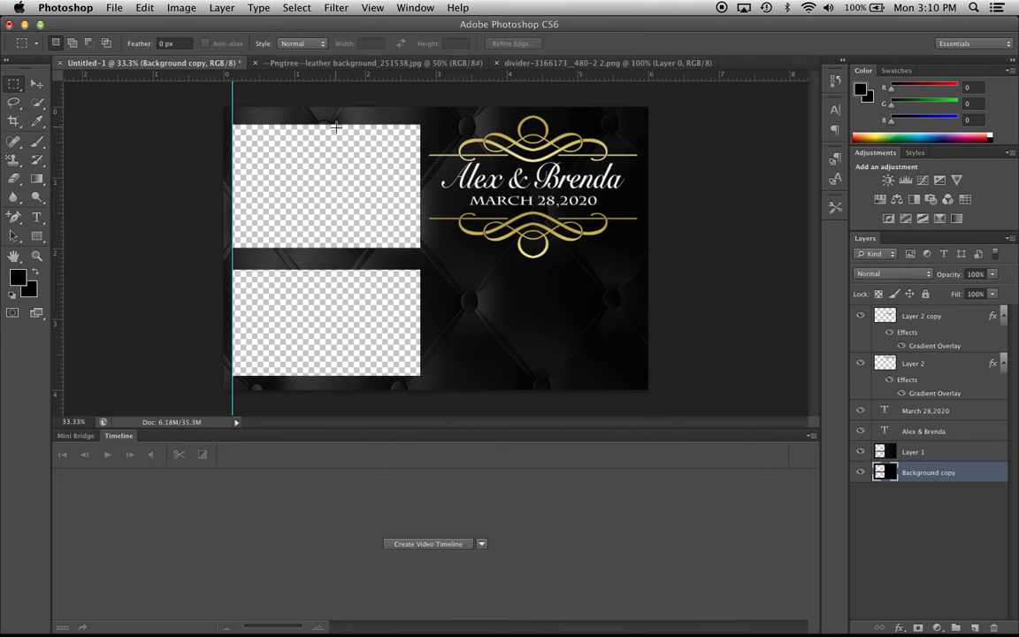
Add a horizontal guide and align it with the upper edge of the second photo opening, at about 2.3 in.
{"action": "left_click", "coordinate": [374, 9]}
{"action": "left_click", "coordinate": [398, 367]}
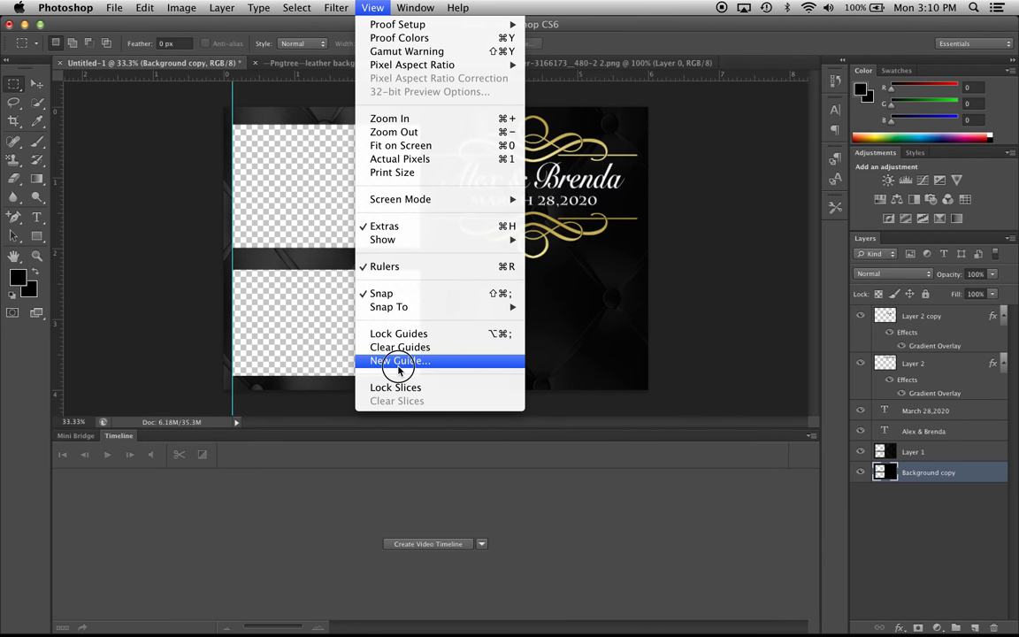
{"action": "left_click", "coordinate": [440, 293]}
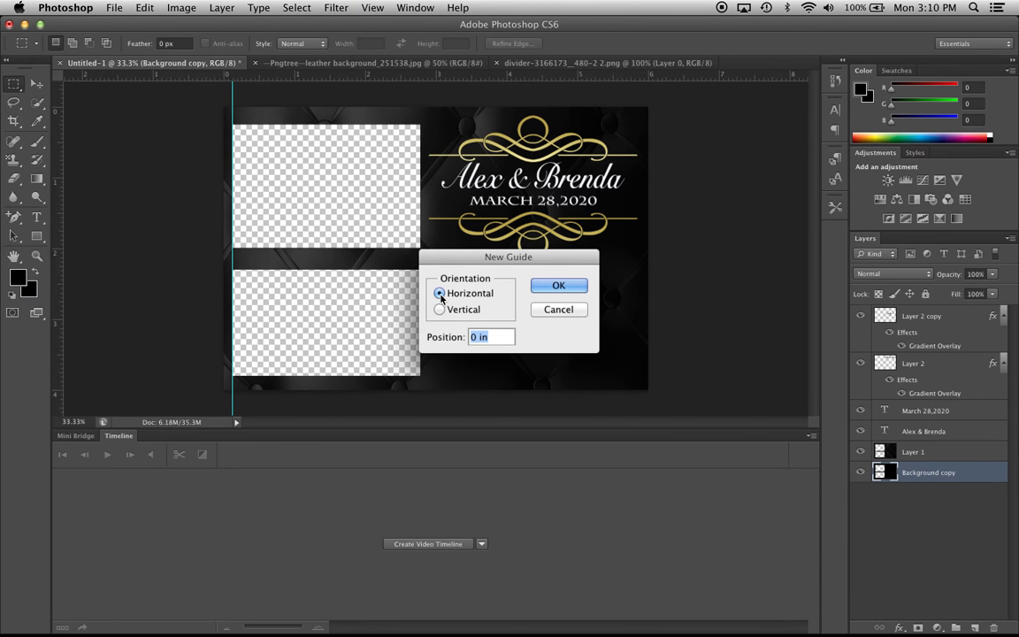
{"action": "left_click", "coordinate": [577, 286]}
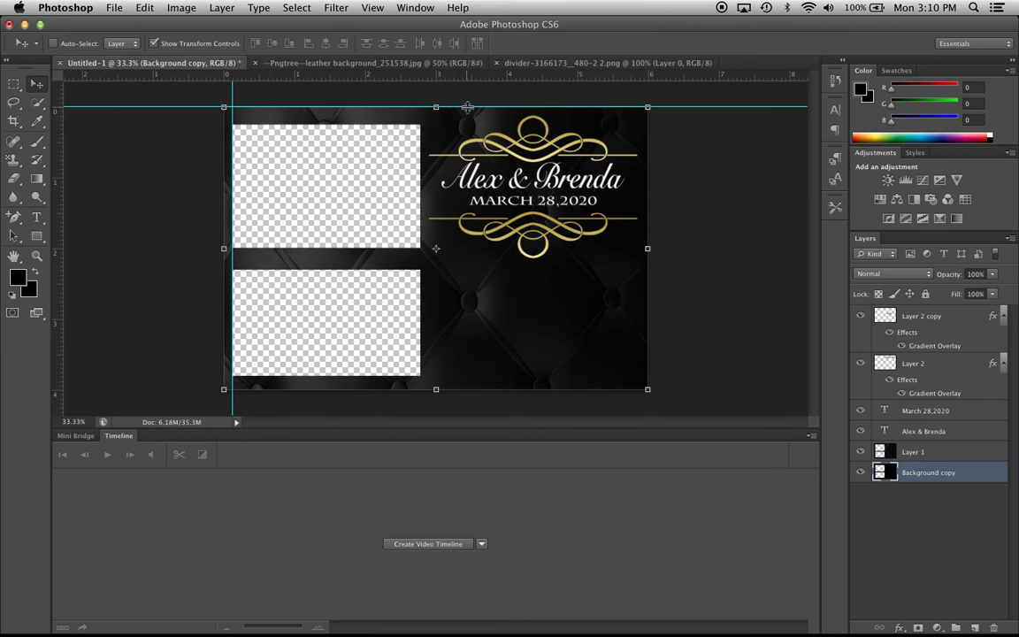
{"action": "left_click_drag", "start_coordinate": [467, 107], "coordinate": [465, 270]}
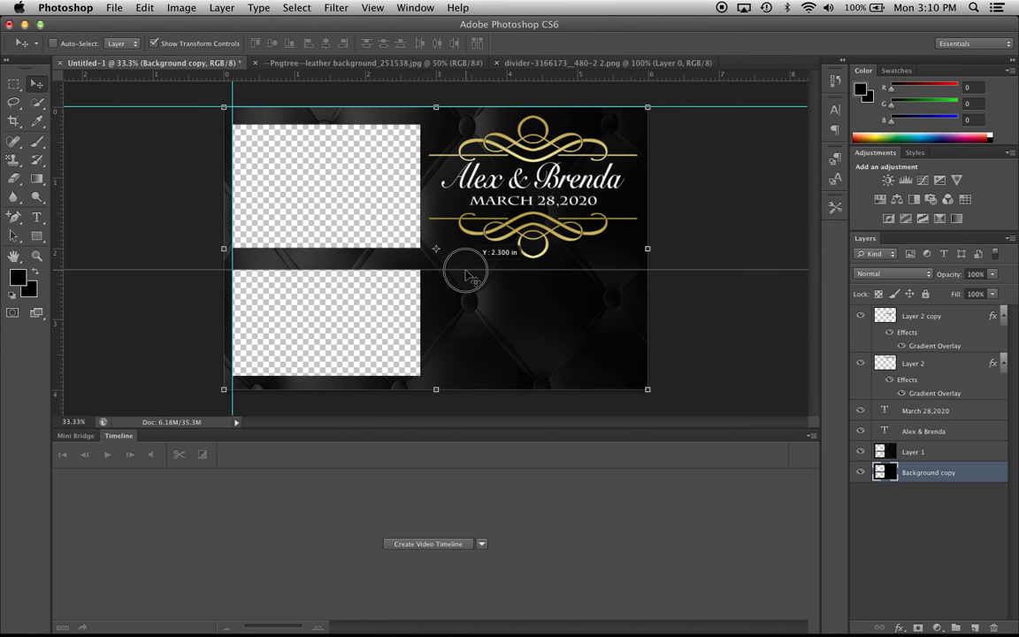
{"action": "left_click_drag", "start_coordinate": [465, 270], "coordinate": [466, 268]}
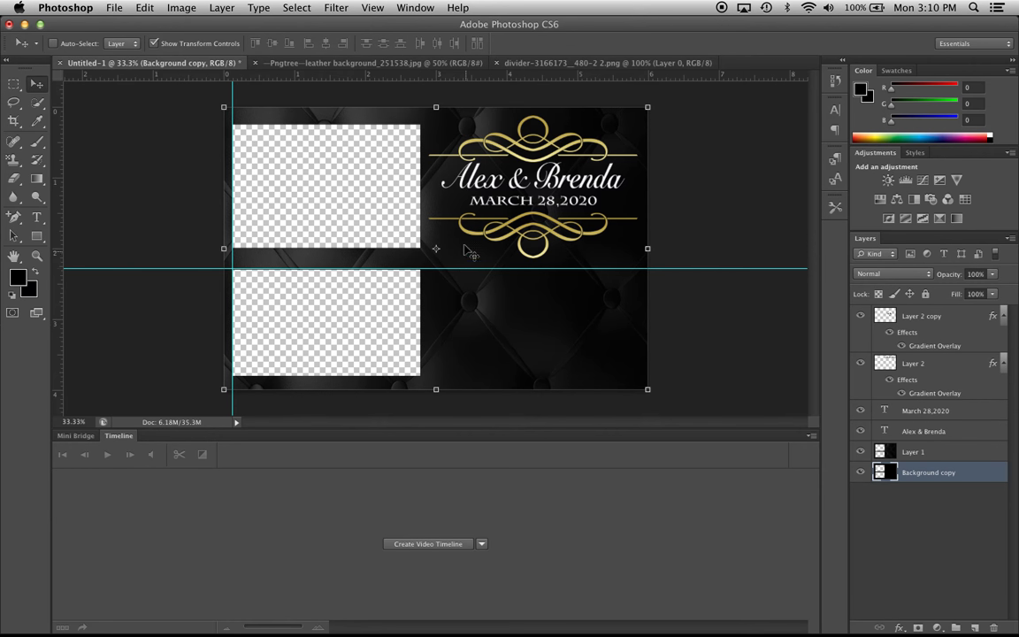
Add a second vertical guide and place it at the dividers' right end, at about 5.85 in.
{"action": "left_click", "coordinate": [371, 8]}
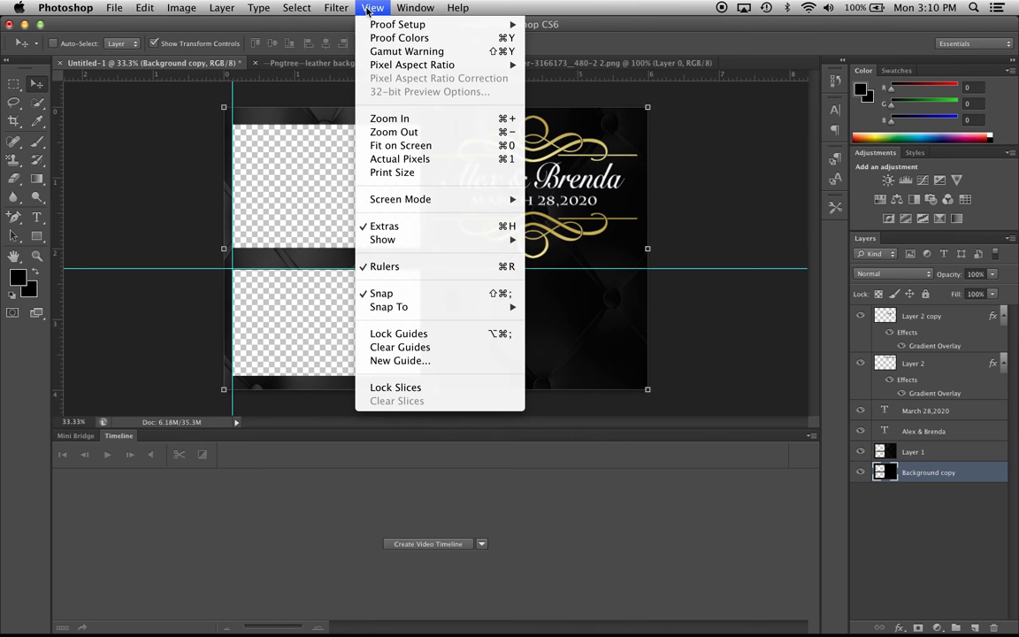
{"action": "left_click", "coordinate": [390, 360]}
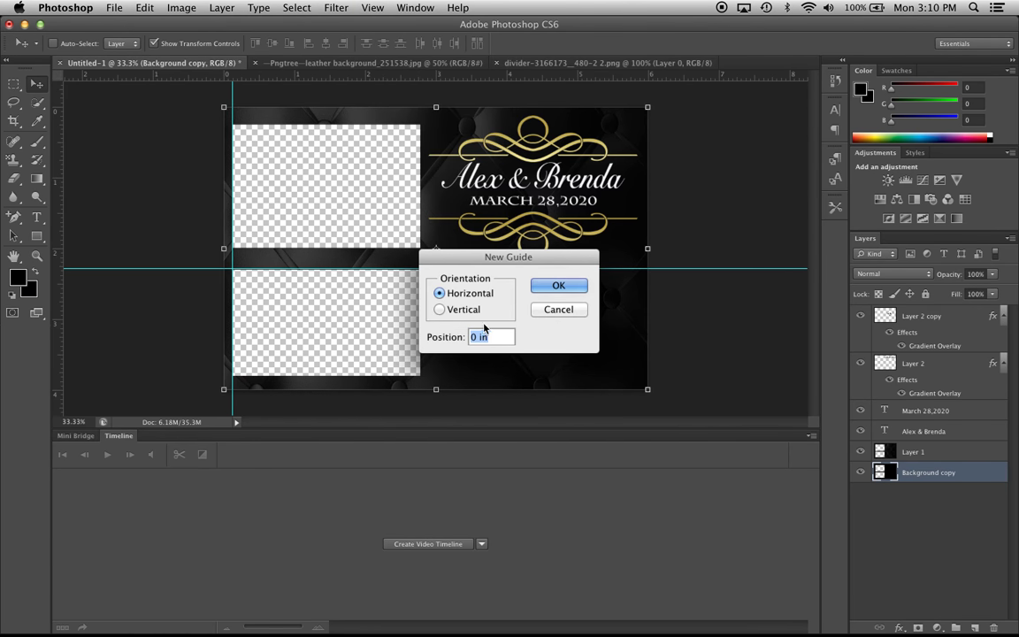
{"action": "left_click", "coordinate": [439, 309]}
{"action": "left_click", "coordinate": [558, 286]}
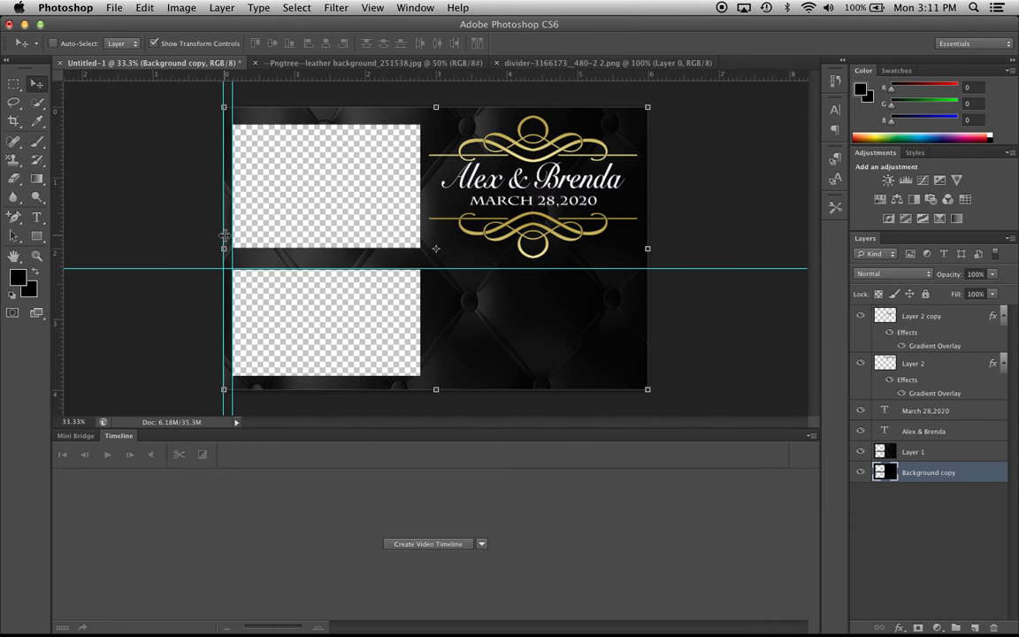
{"action": "left_click_drag", "start_coordinate": [224, 234], "coordinate": [639, 196]}
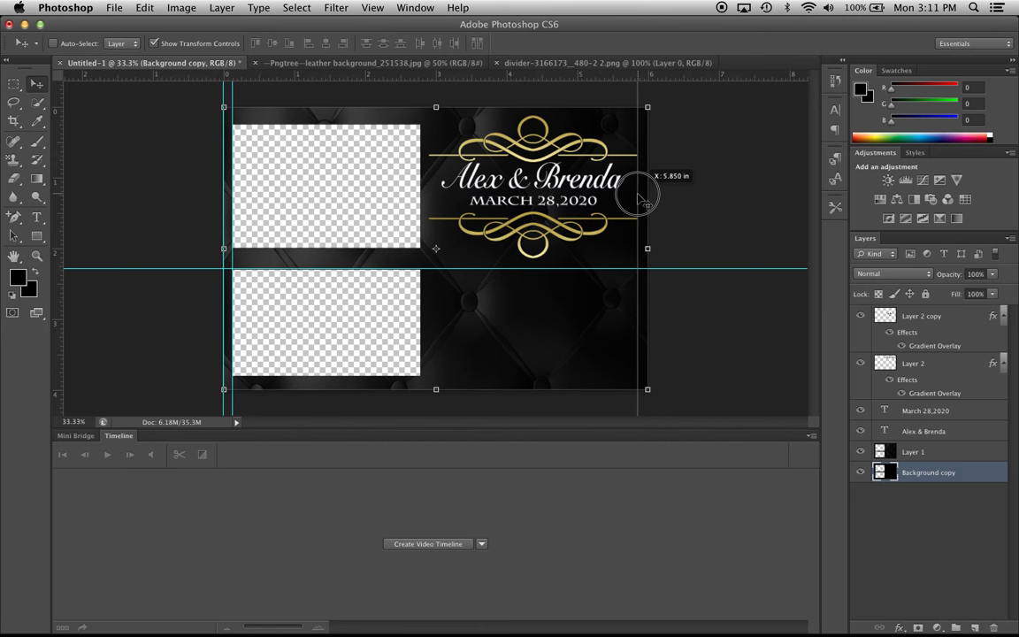
{"action": "left_click_drag", "start_coordinate": [638, 198], "coordinate": [637, 194]}
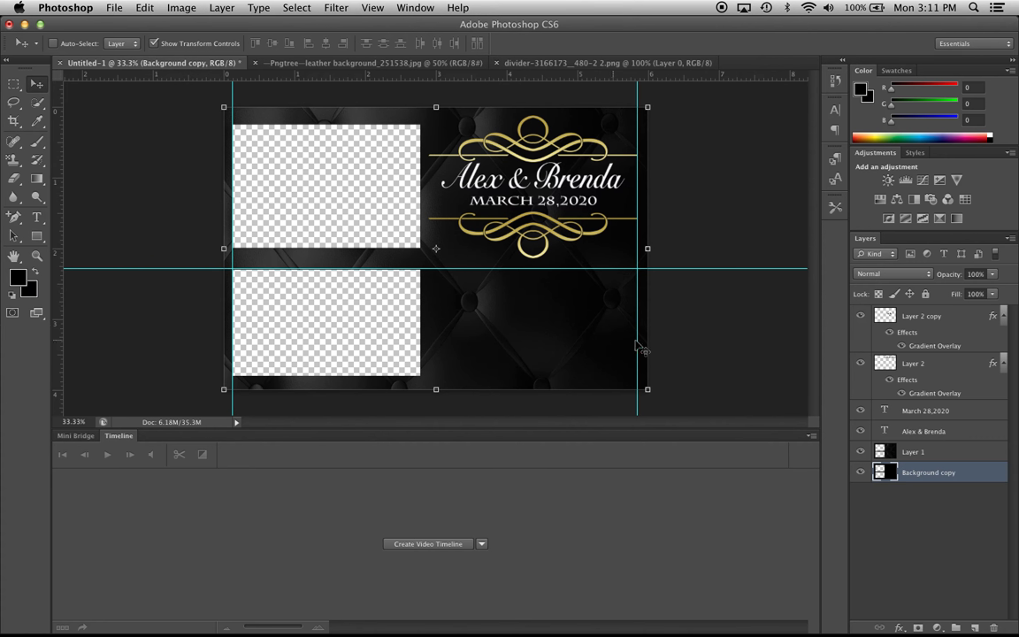
Cut a 2.65 by 1.5 in rectangle out of Layer 1 below the dividers, starting where the horizontal and right vertical guides cross.
{"action": "left_click", "coordinate": [978, 459]}
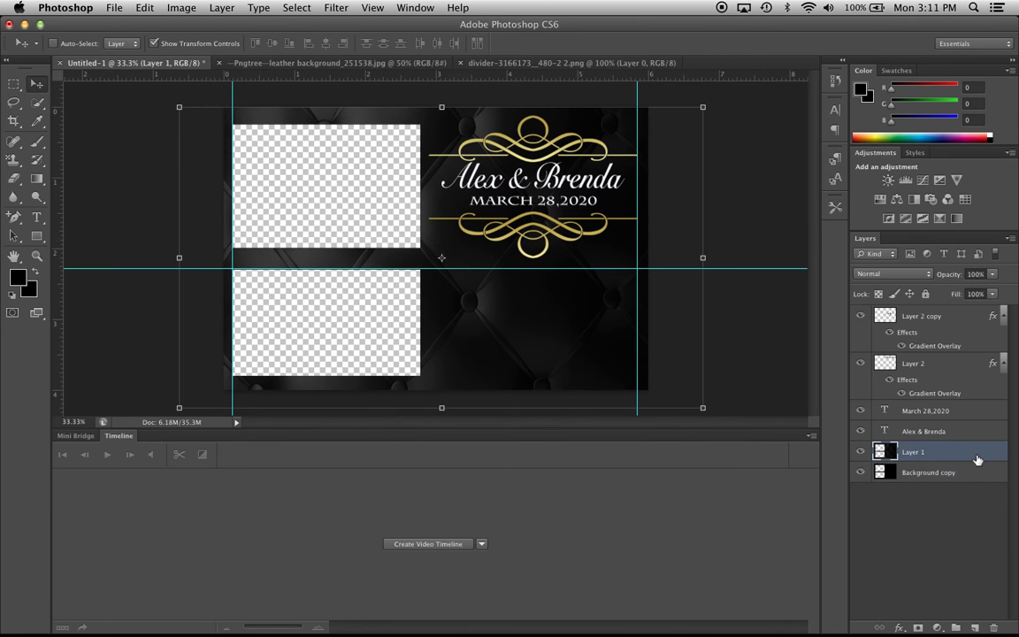
{"action": "left_click", "coordinate": [13, 86]}
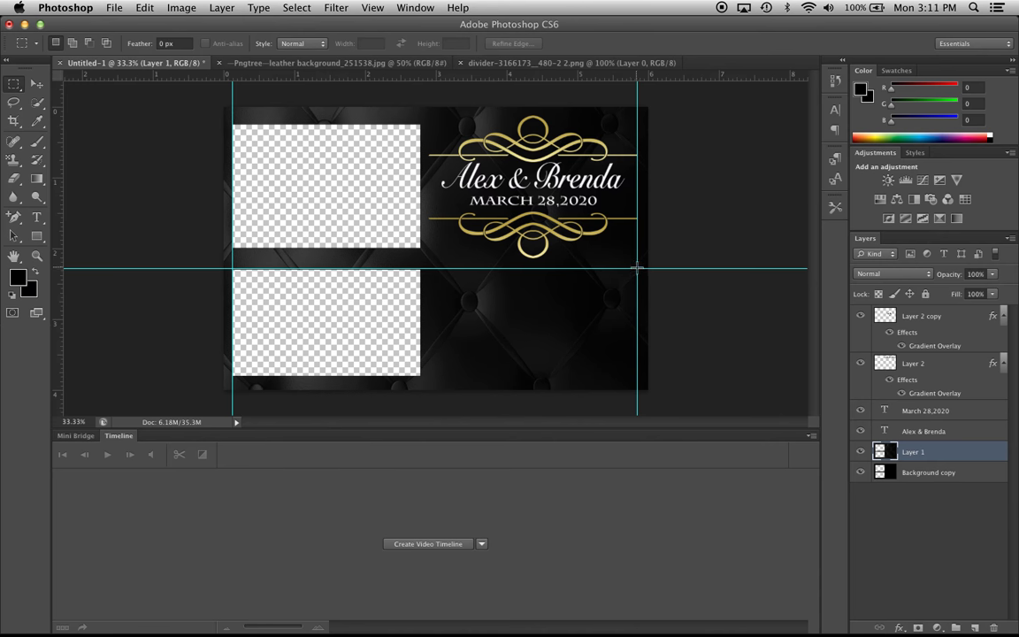
{"action": "left_click_drag", "start_coordinate": [637, 267], "coordinate": [472, 374]}
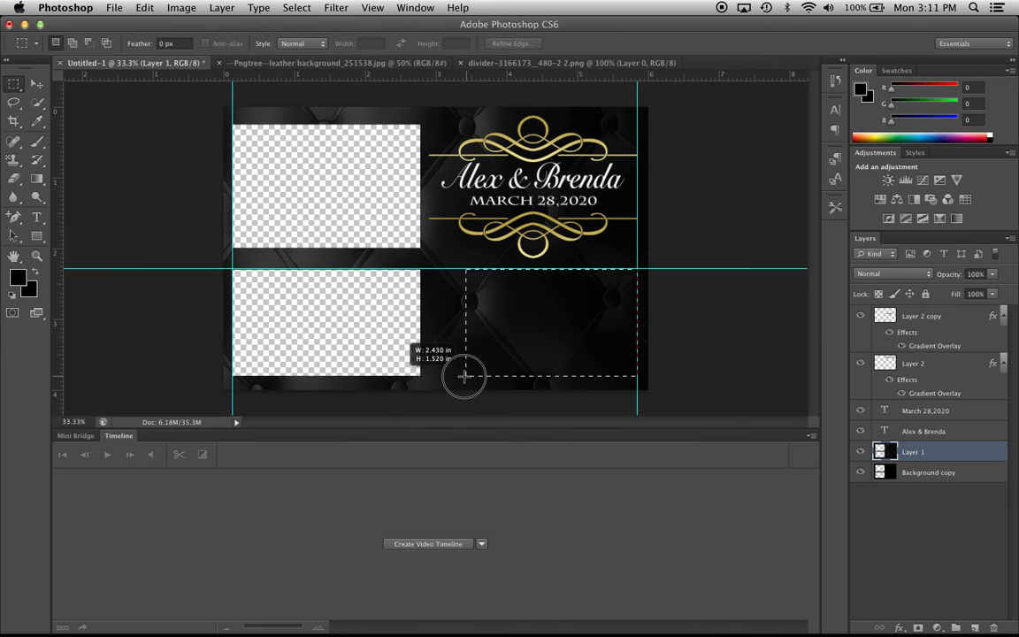
{"action": "left_click_drag", "start_coordinate": [463, 375], "coordinate": [449, 374]}
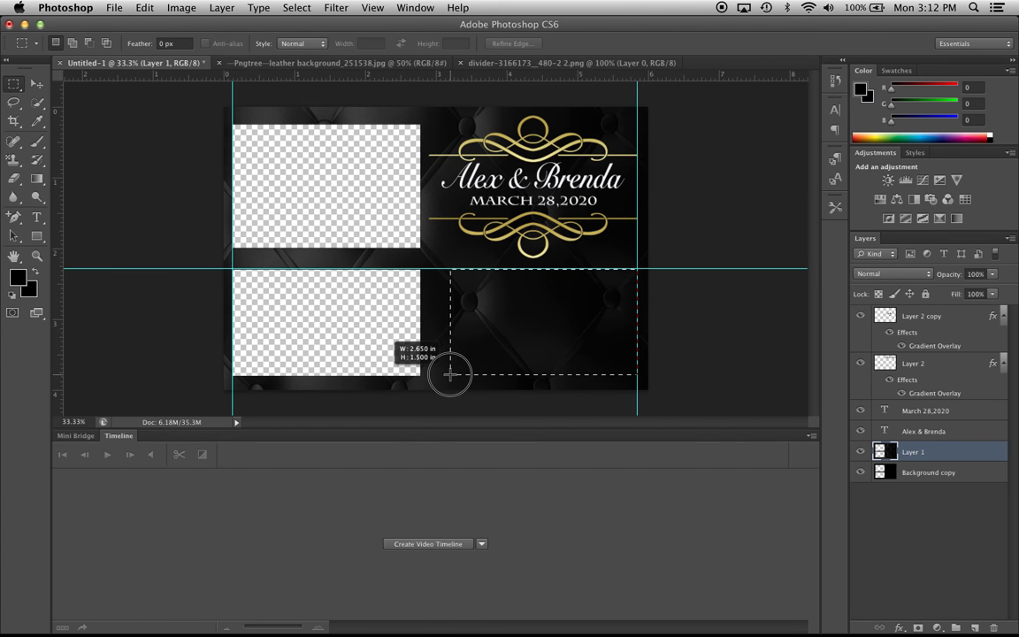
{"action": "left_click_drag", "start_coordinate": [450, 374], "coordinate": [449, 374]}
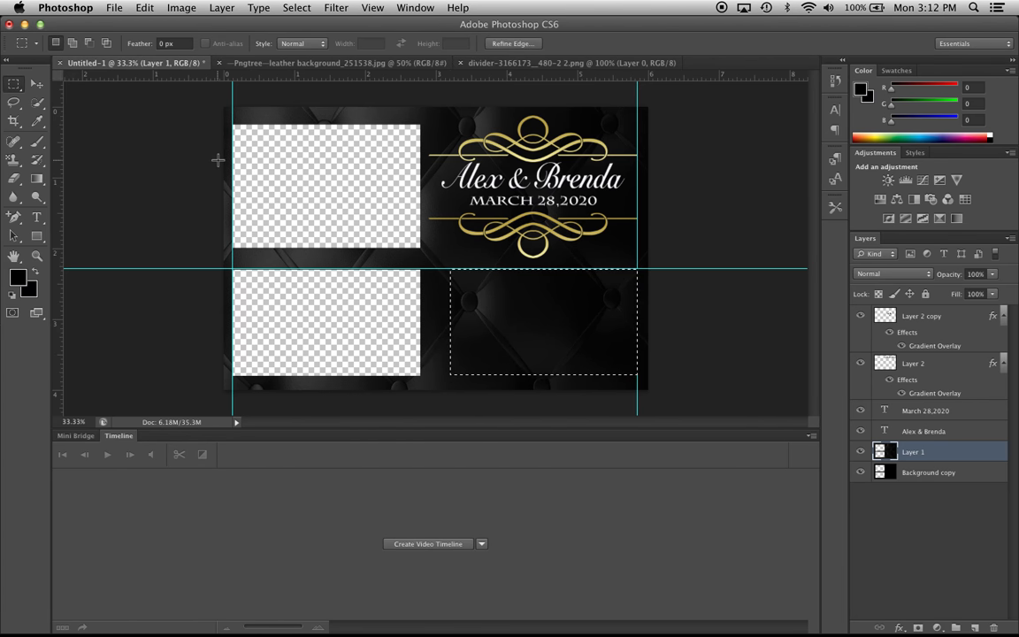
{"action": "left_click", "coordinate": [143, 8]}
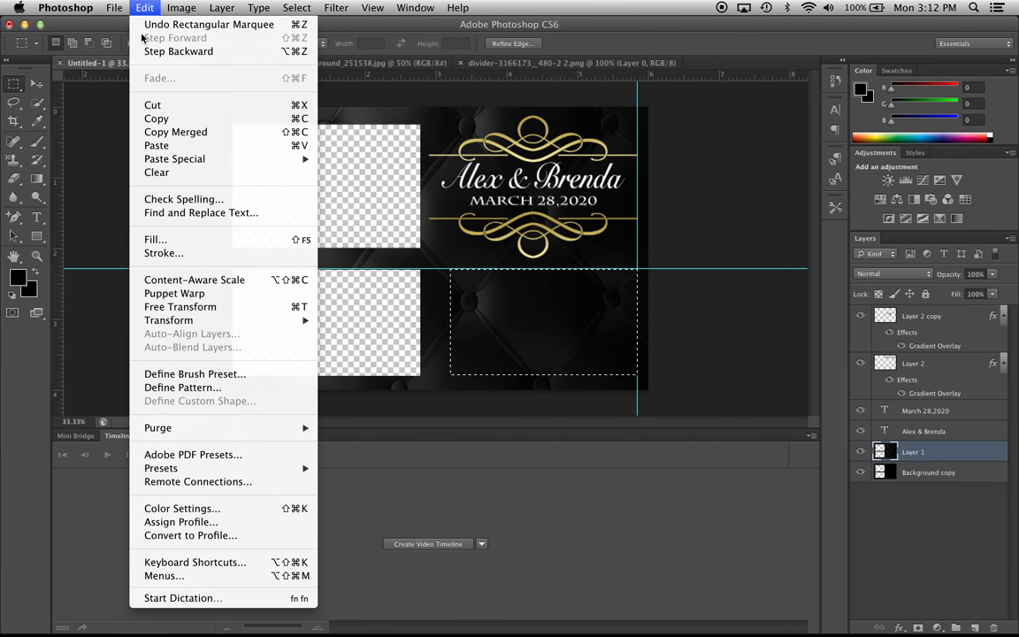
{"action": "left_click", "coordinate": [147, 107]}
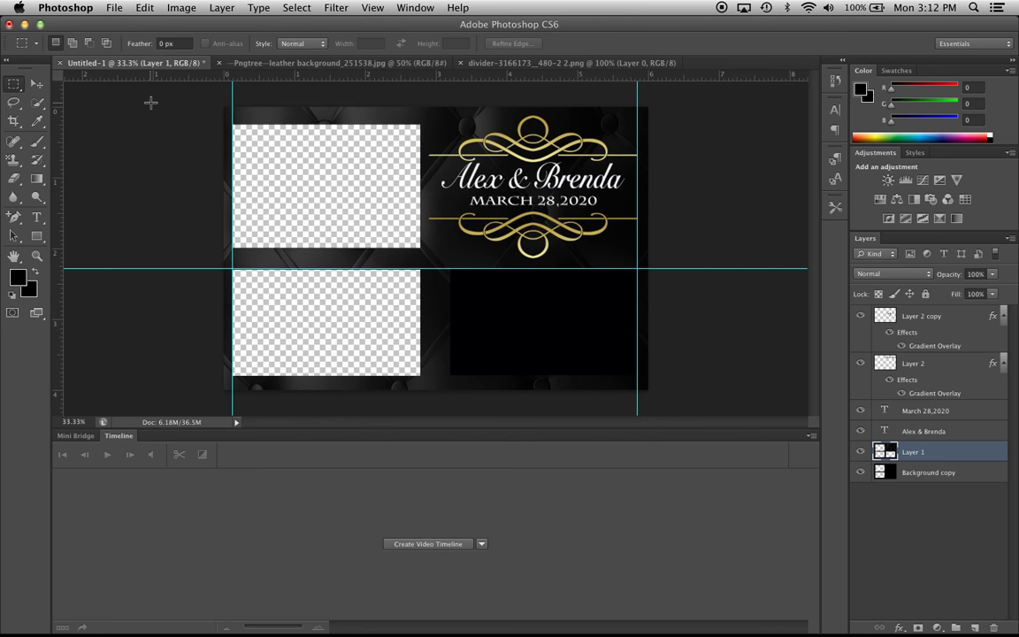
Cut the matching 2.65 by 1.5 in rectangle out of the Background copy layer to make the third photo opening transparent.
{"action": "left_click", "coordinate": [987, 476]}
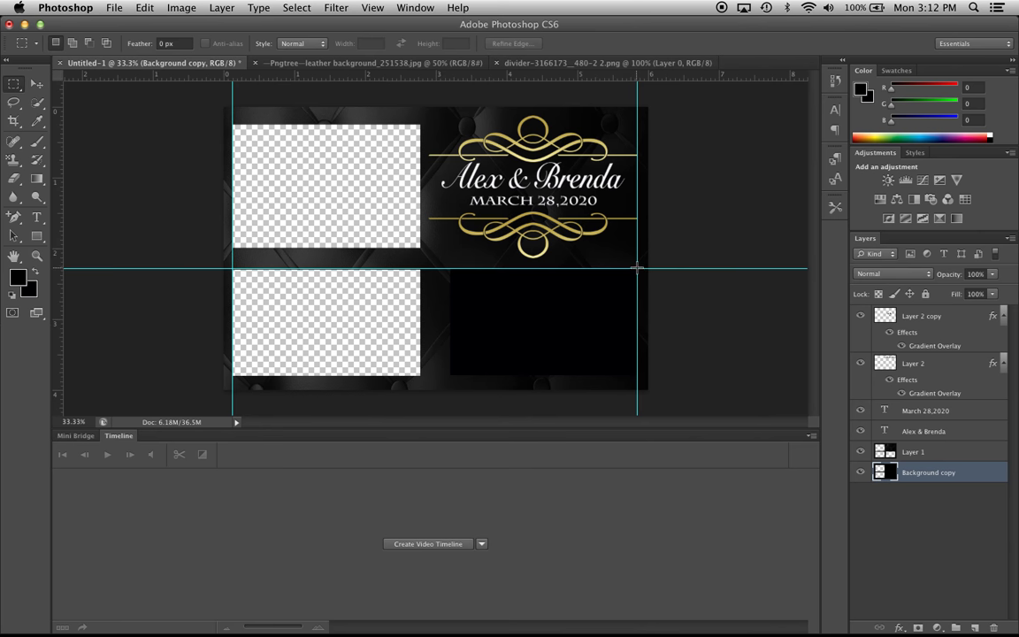
{"action": "left_click_drag", "start_coordinate": [637, 268], "coordinate": [450, 374]}
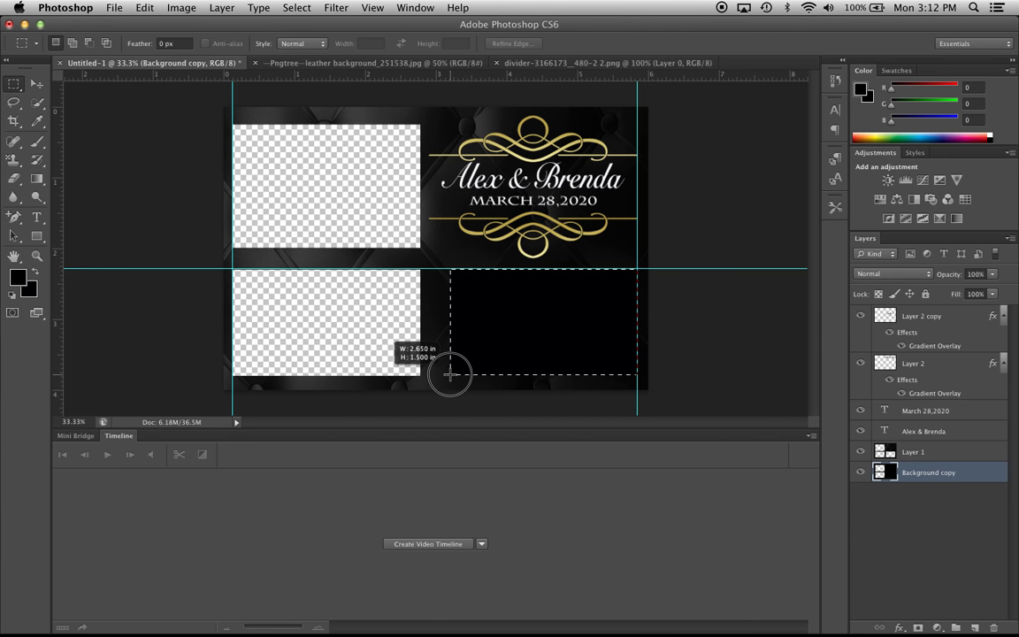
{"action": "left_click_drag", "start_coordinate": [450, 374], "coordinate": [451, 373]}
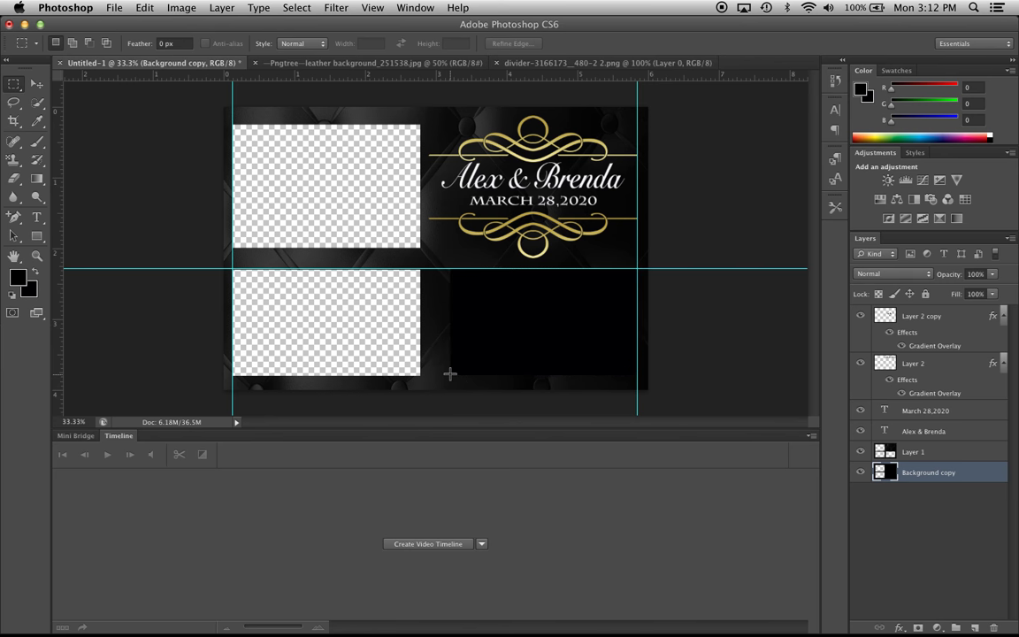
{"action": "left_click", "coordinate": [141, 9]}
{"action": "left_click", "coordinate": [168, 105]}
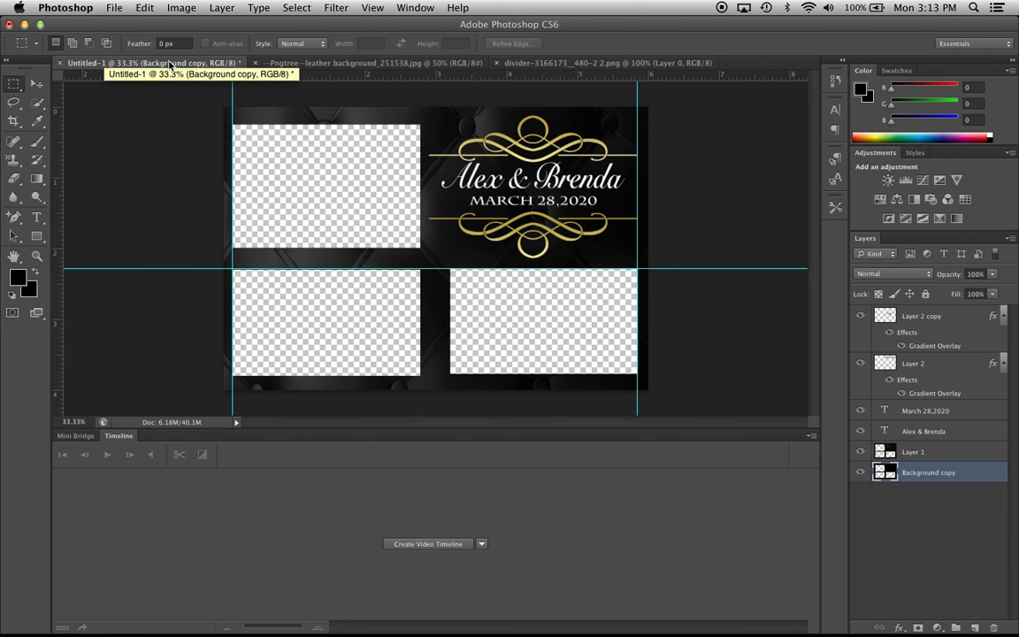
{"action": "left_click", "coordinate": [974, 457]}
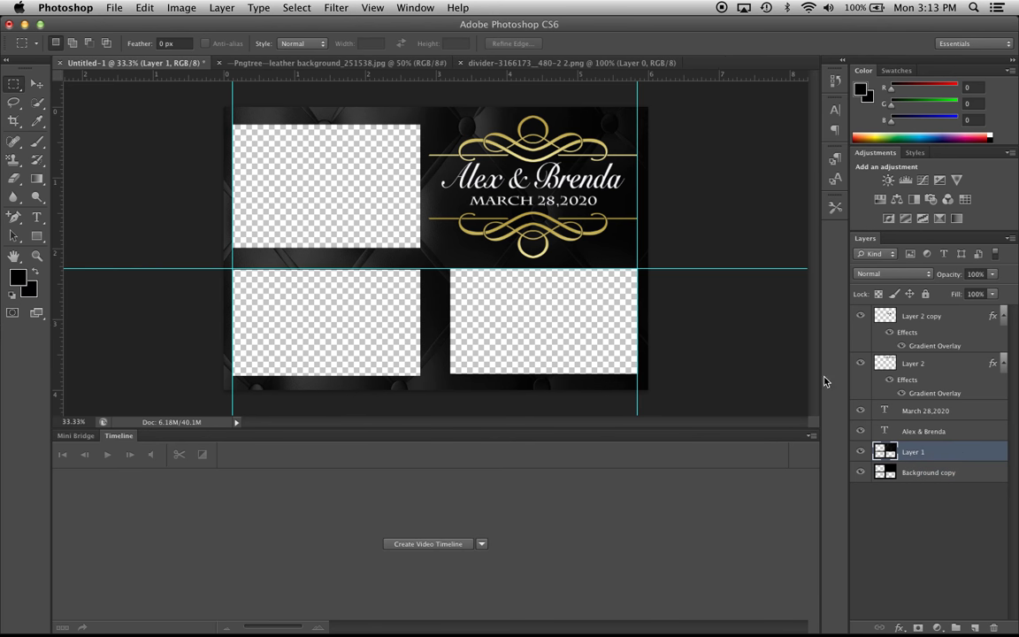
{"action": "left_click", "coordinate": [996, 482]}
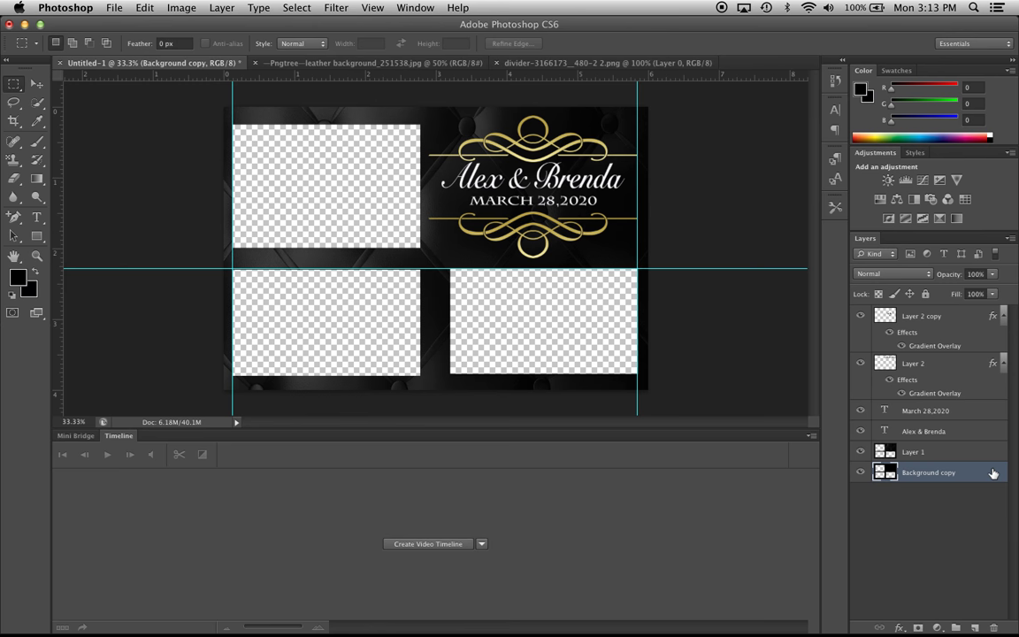
Save the template as a layered Photoshop PSD in Photobooth files, named with the couple's first names and 1, keeping Maximize Compatibility on.
{"action": "left_click", "coordinate": [115, 8]}
{"action": "left_click", "coordinate": [122, 173]}
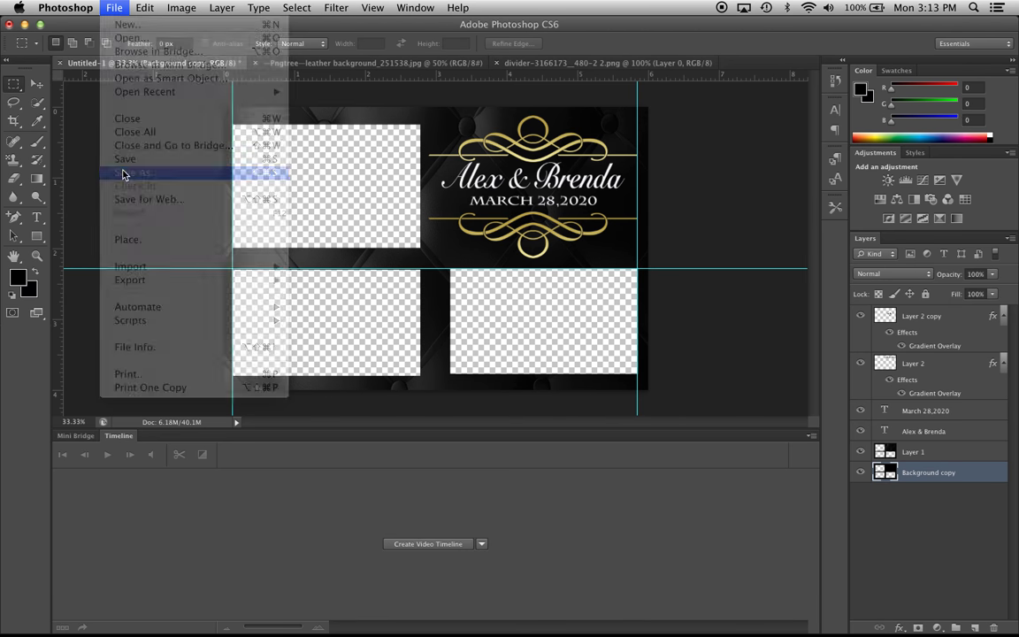
{"action": "key", "text": "BackSpace"}
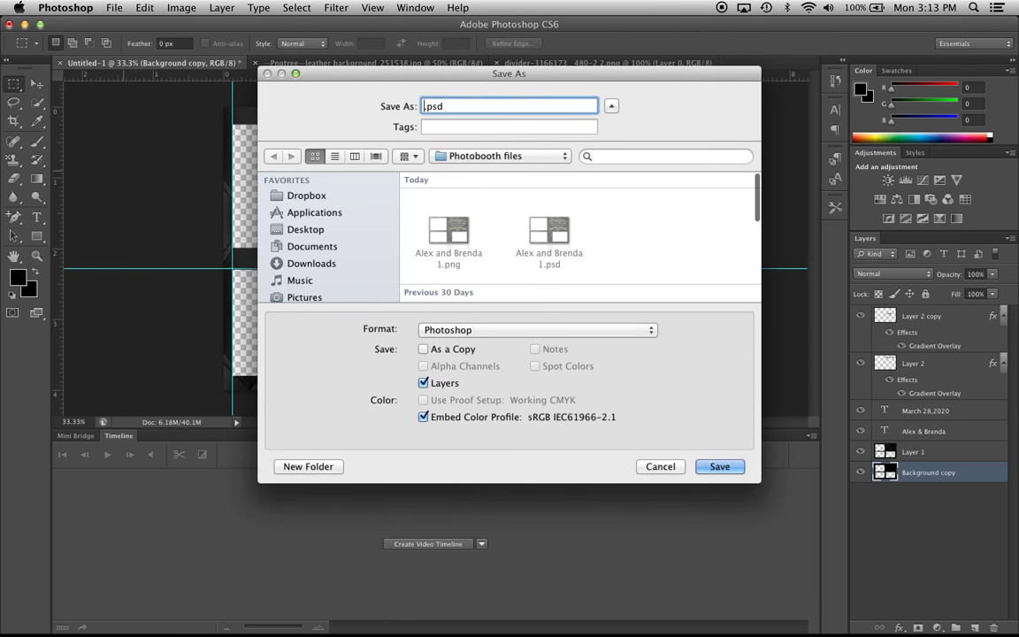
{"action": "type", "text": "Brenda and "}
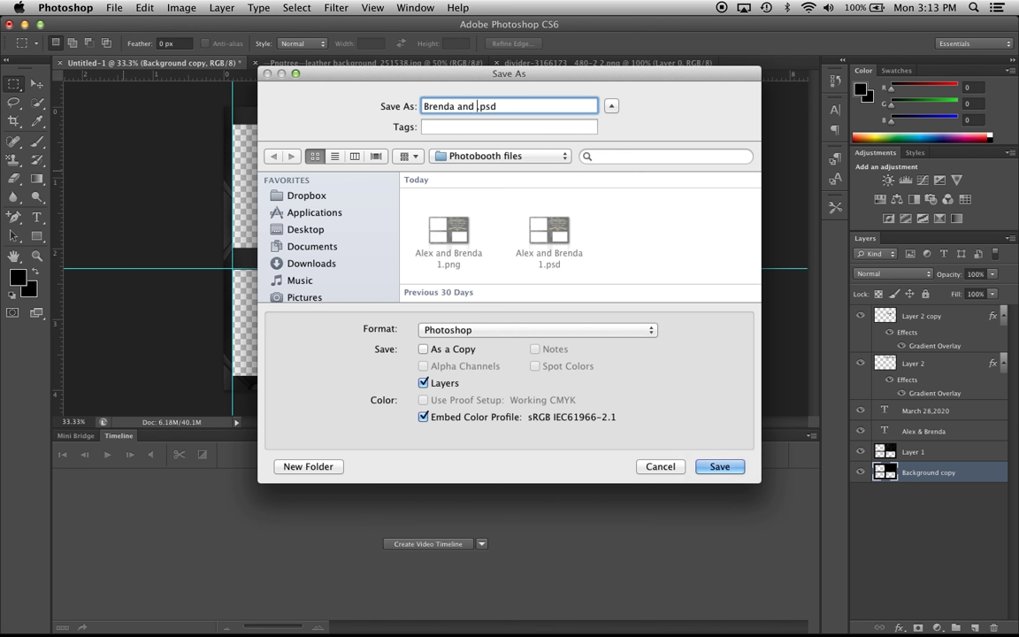
{"action": "type", "text": "Alex 1"}
{"action": "left_click", "coordinate": [741, 469]}
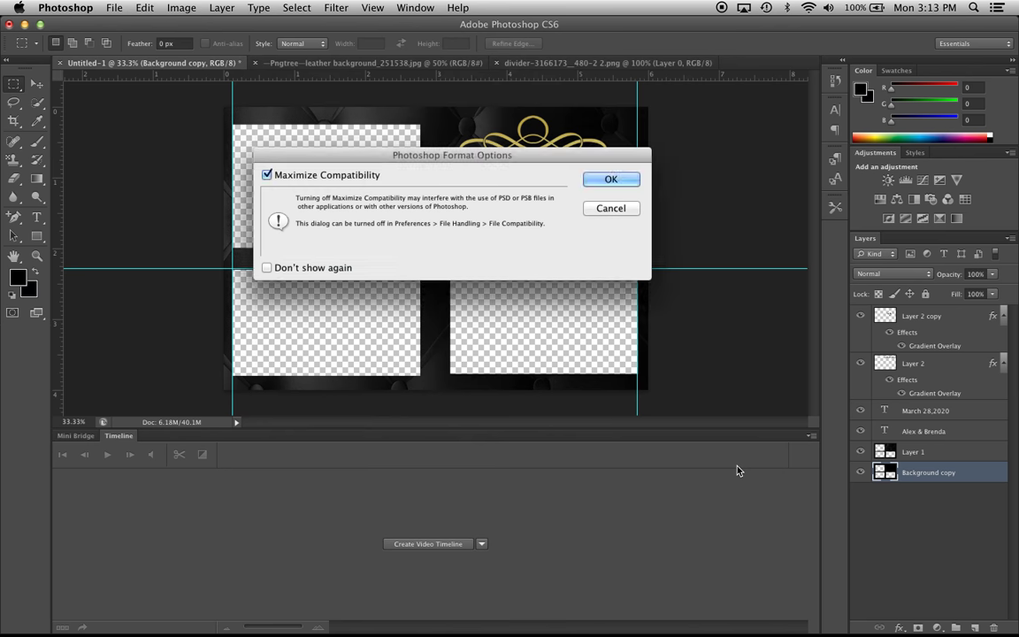
{"action": "left_click", "coordinate": [615, 178]}
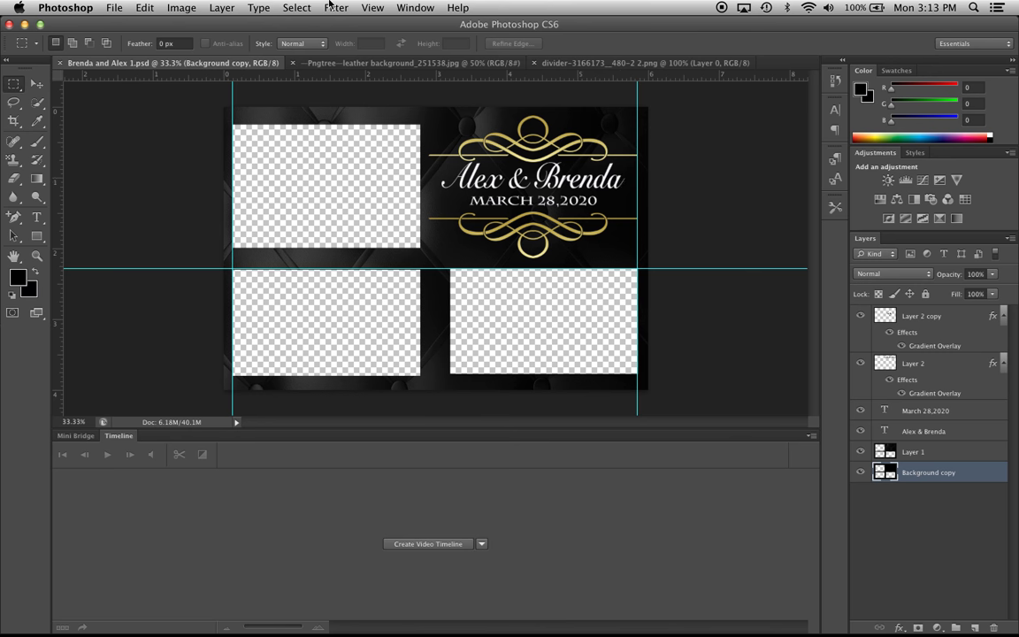
Save a PNG copy of the template under the same name in Photobooth files, with Smallest / Slow compression and no interlacing.
{"action": "left_click", "coordinate": [115, 8]}
{"action": "left_click", "coordinate": [139, 168]}
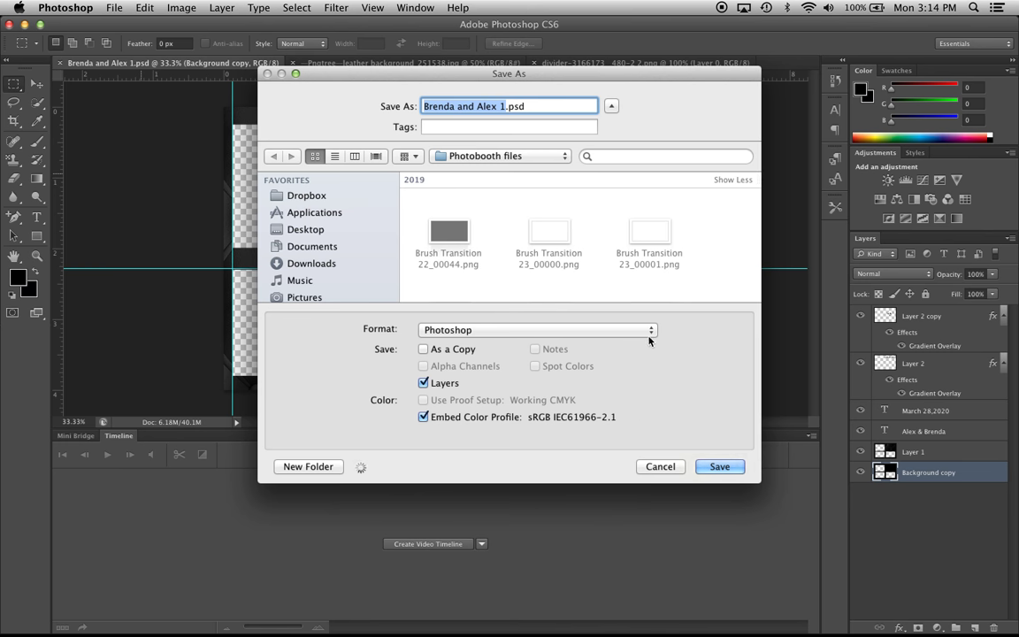
{"action": "left_click", "coordinate": [648, 330]}
{"action": "left_click", "coordinate": [594, 521]}
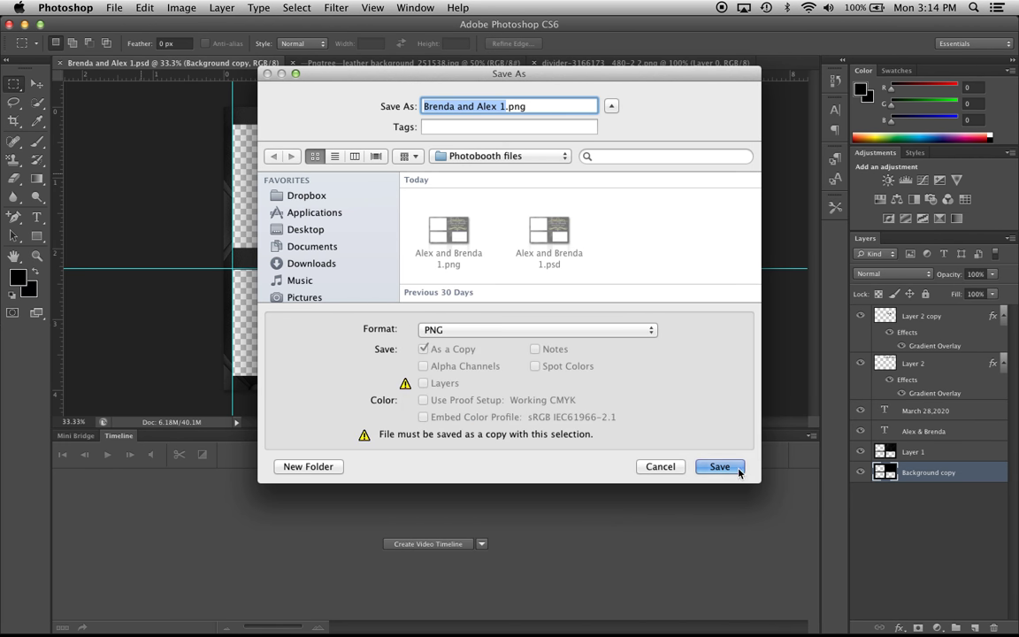
{"action": "left_click", "coordinate": [719, 466]}
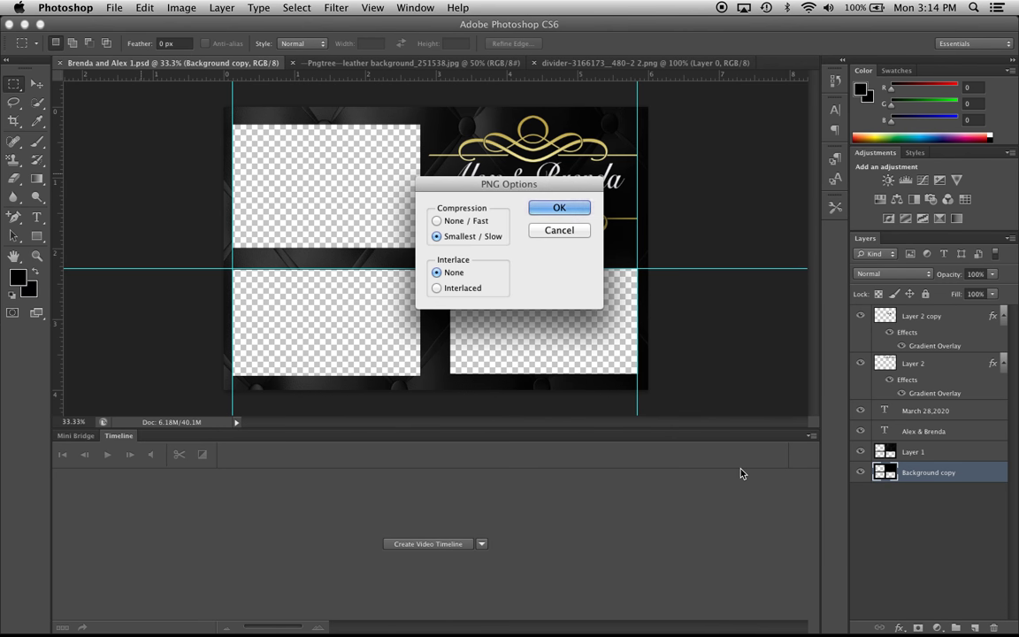
{"action": "left_click", "coordinate": [580, 206]}
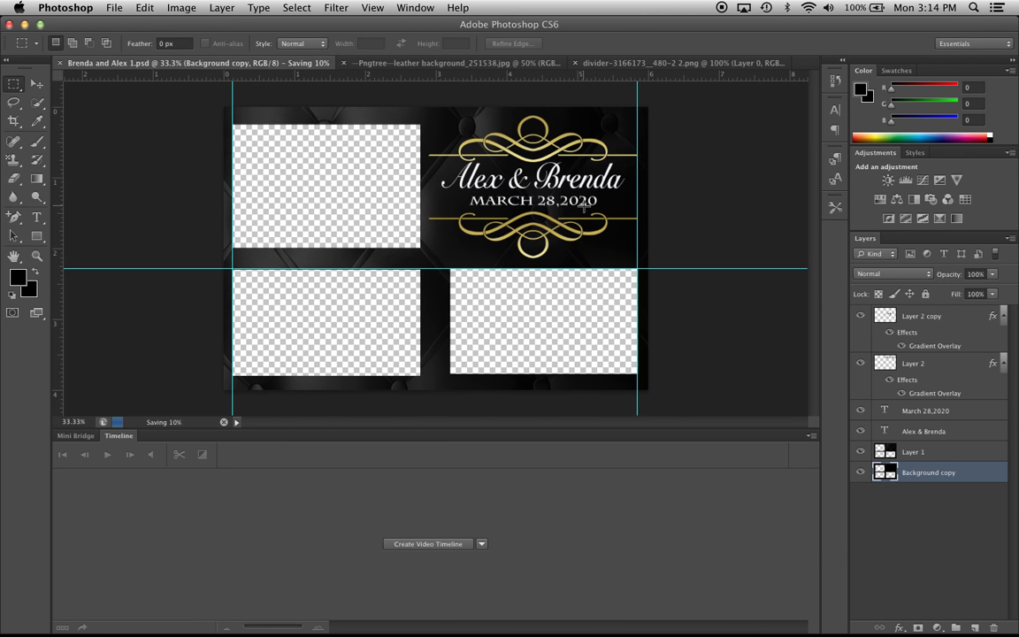